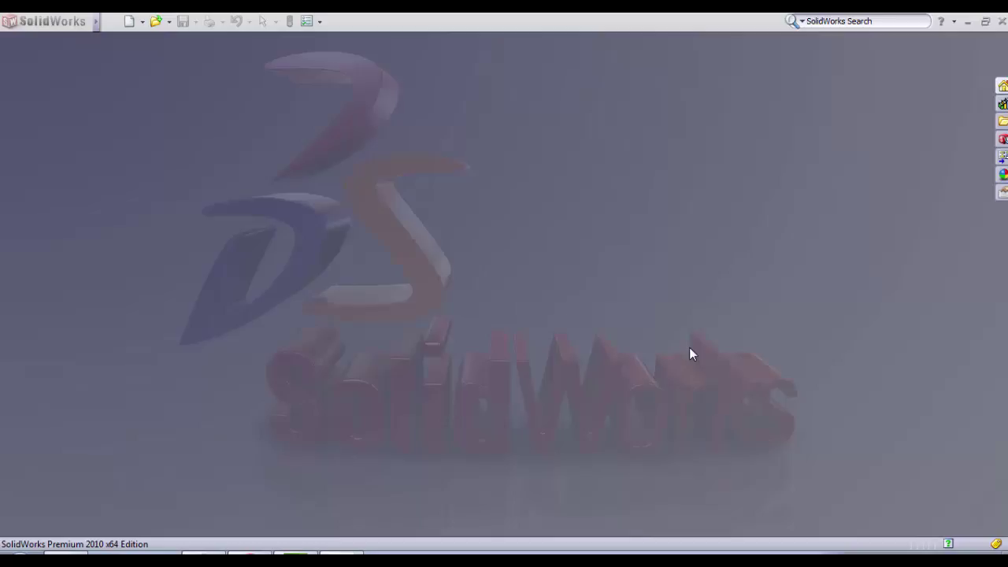
# Step: Create a new part document and start a sketch on the Front plane
pyautogui.click(143, 24)
pyautogui.click(147, 38)
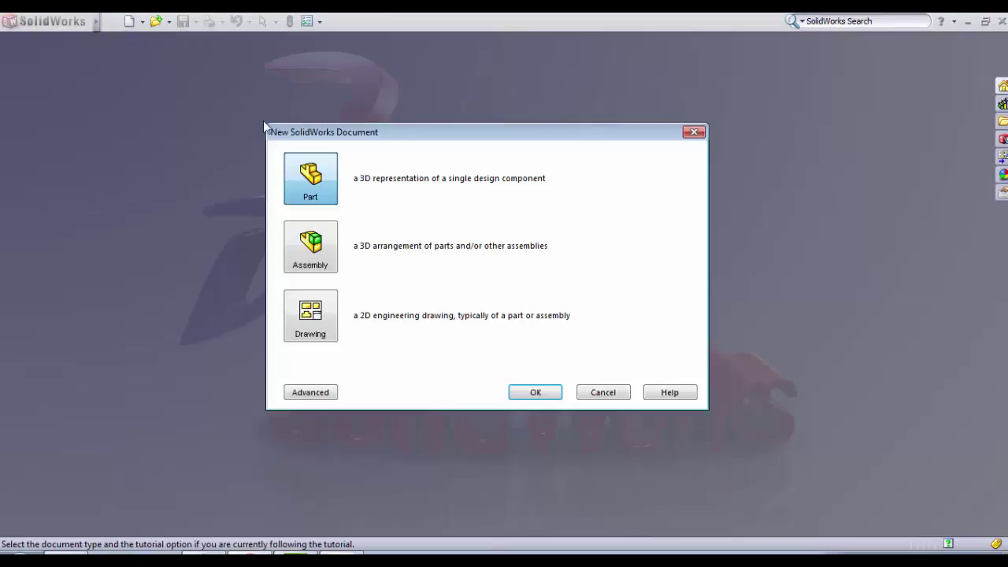
pyautogui.click(538, 396)
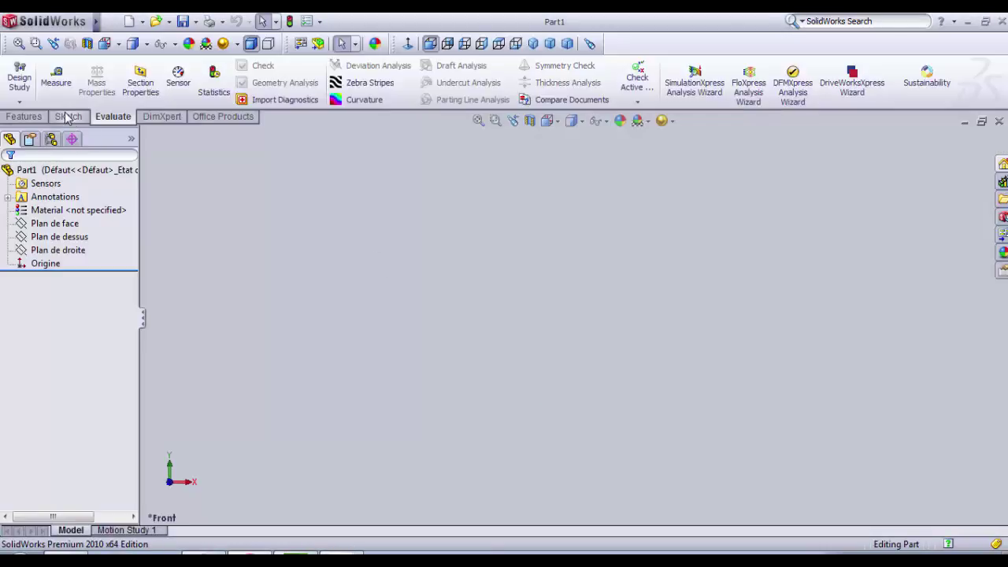
pyautogui.click(67, 116)
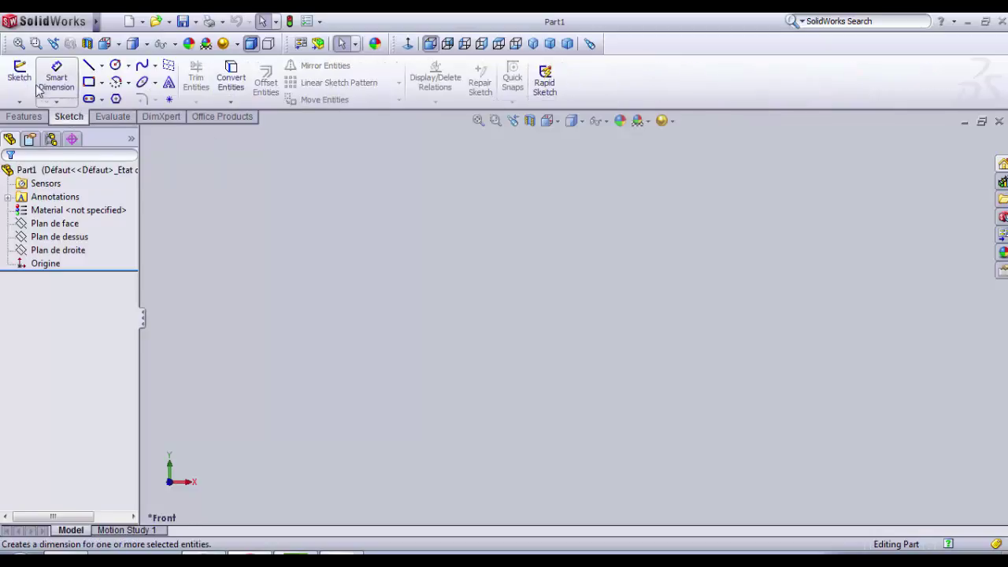
pyautogui.click(29, 85)
pyautogui.click(502, 252)
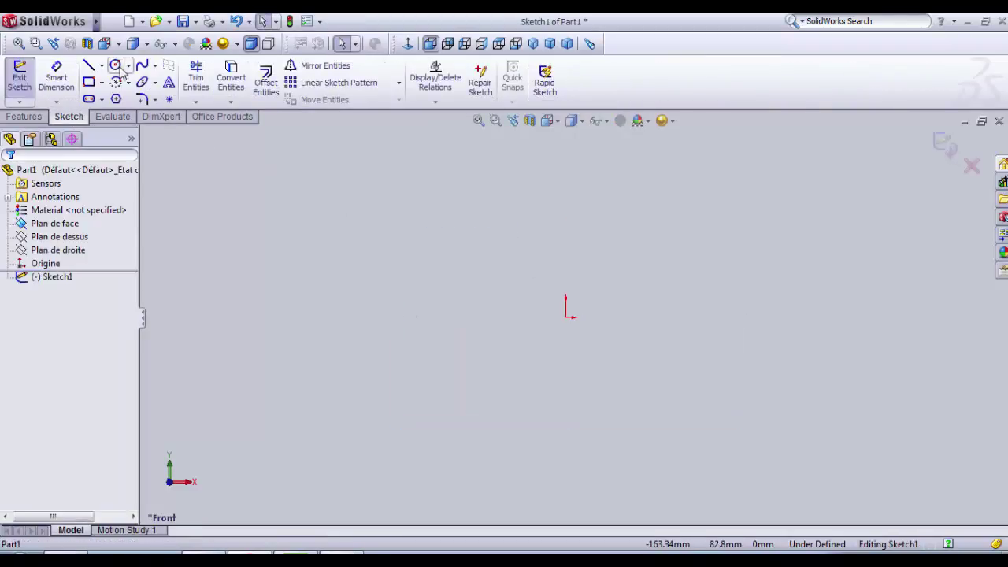
# Step: Draw a vertical centerline running upward from the origin
pyautogui.click(102, 66)
pyautogui.click(118, 94)
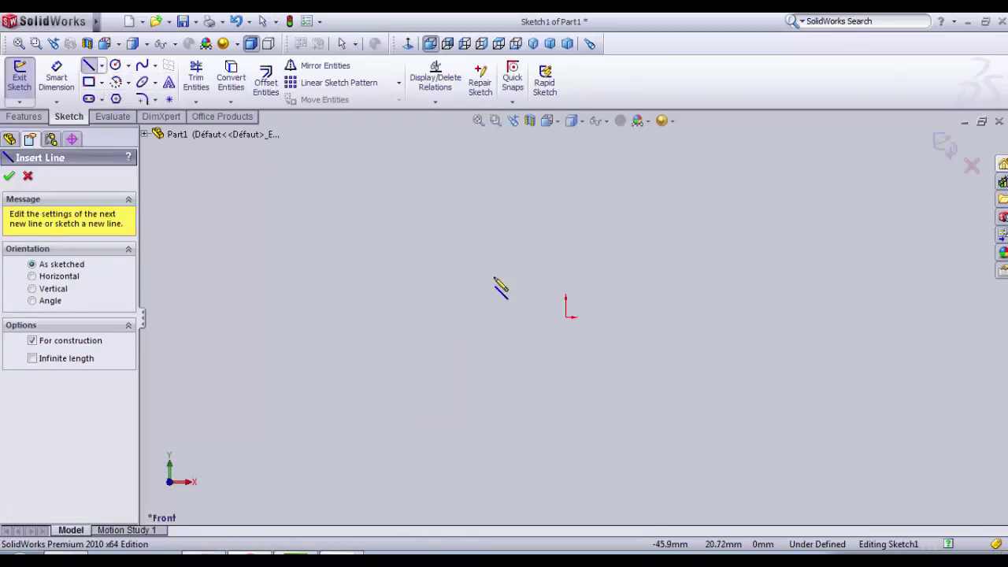
pyautogui.click(567, 317)
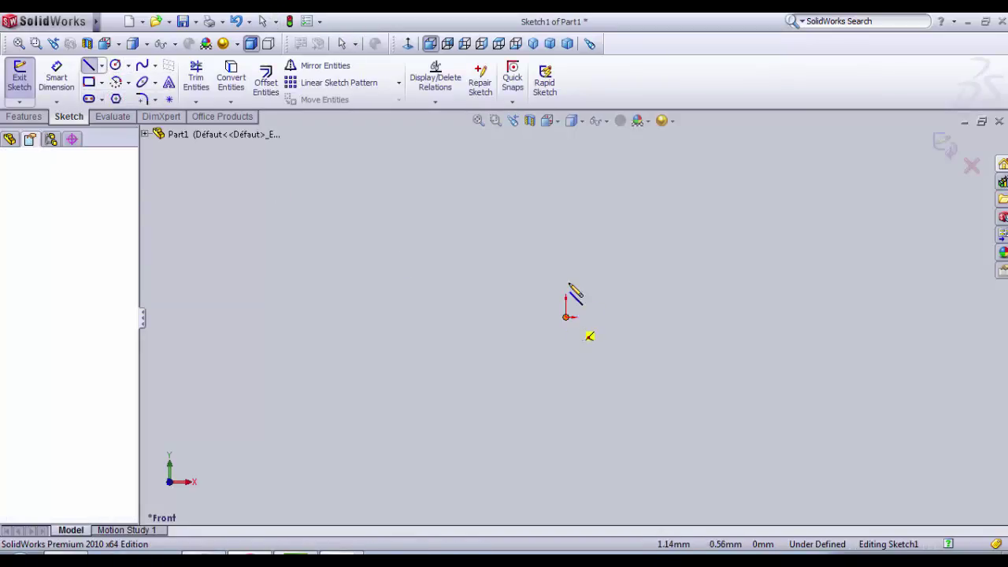
pyautogui.click(565, 195)
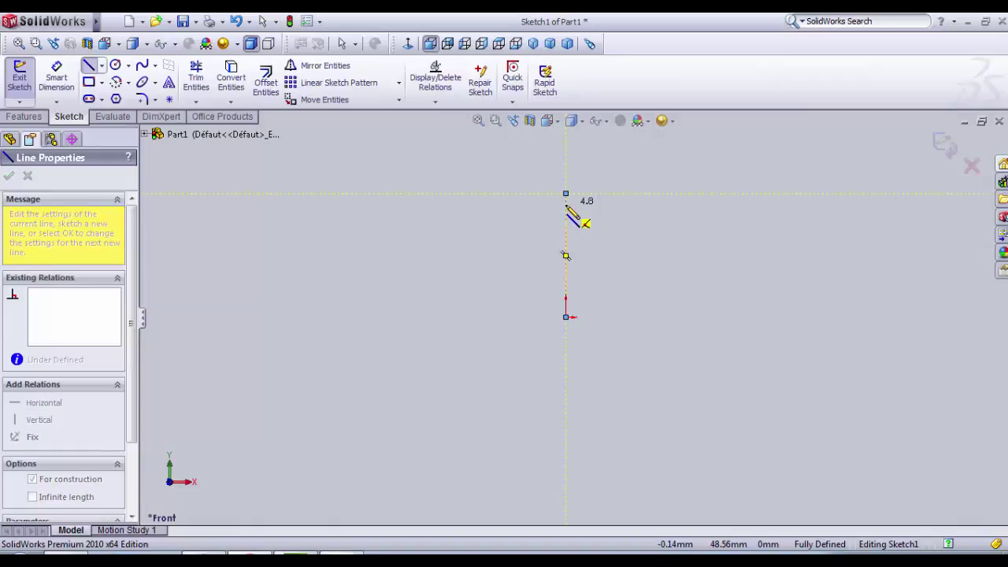
pyautogui.press('Escape')
pyautogui.press('Escape')
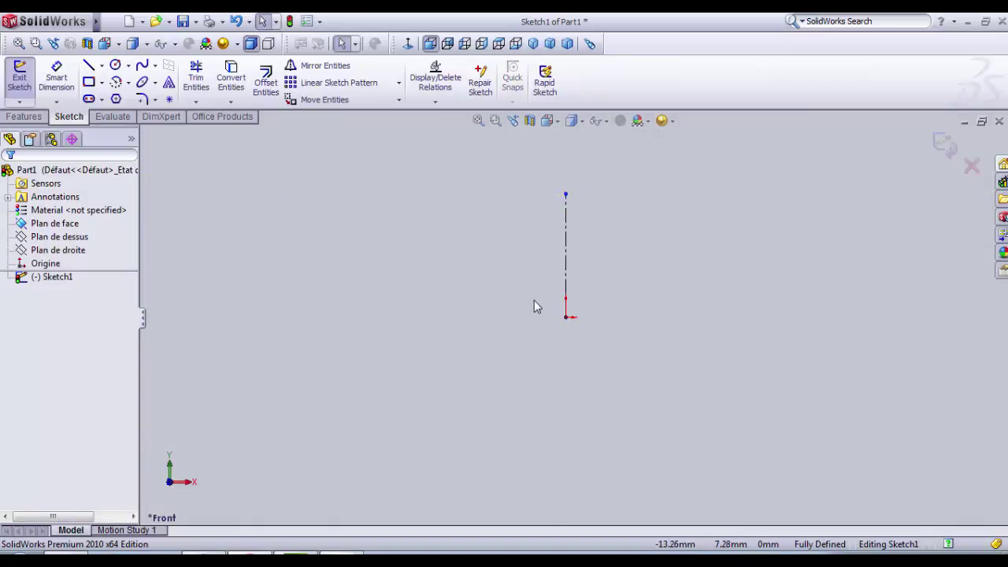
# Step: Draw a corner rectangle from the origin up and to the right
pyautogui.click(101, 82)
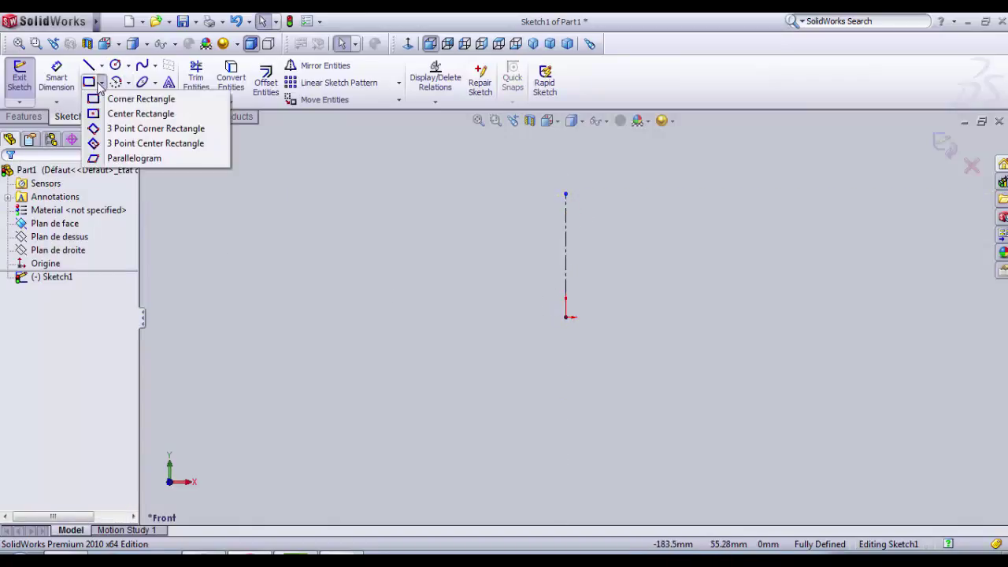
pyautogui.click(128, 83)
pyautogui.click(101, 83)
pyautogui.click(149, 99)
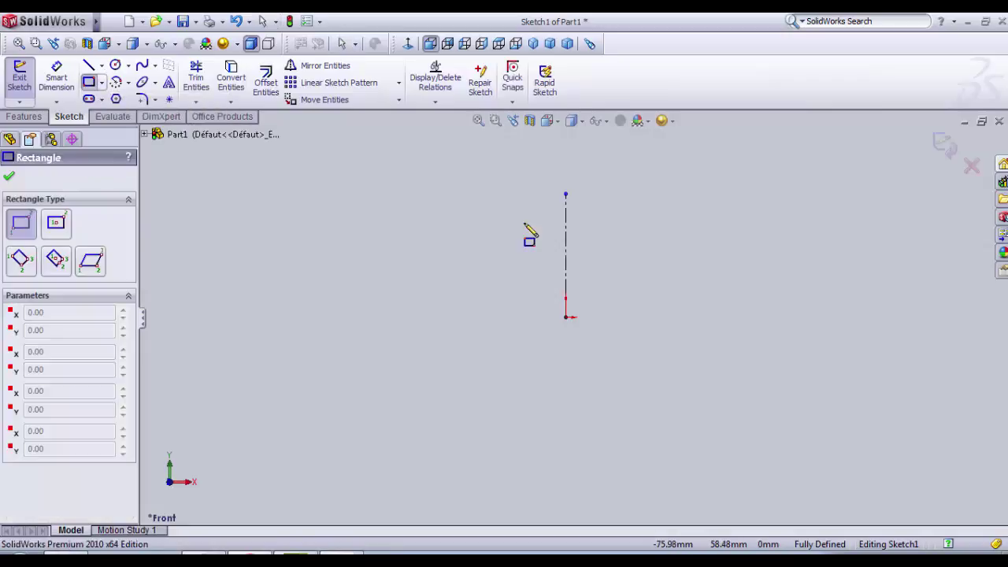
pyautogui.click(567, 316)
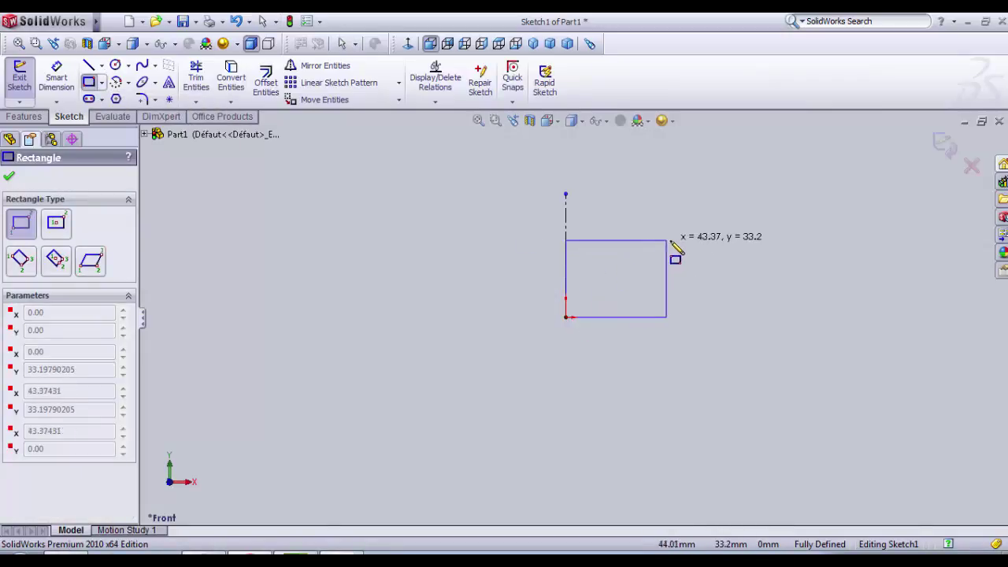
pyautogui.click(676, 238)
# Step: Dimension the rectangle's right edge to 25 mm and bottom edge to 28 mm
pyautogui.scroll(2, 657, 211)
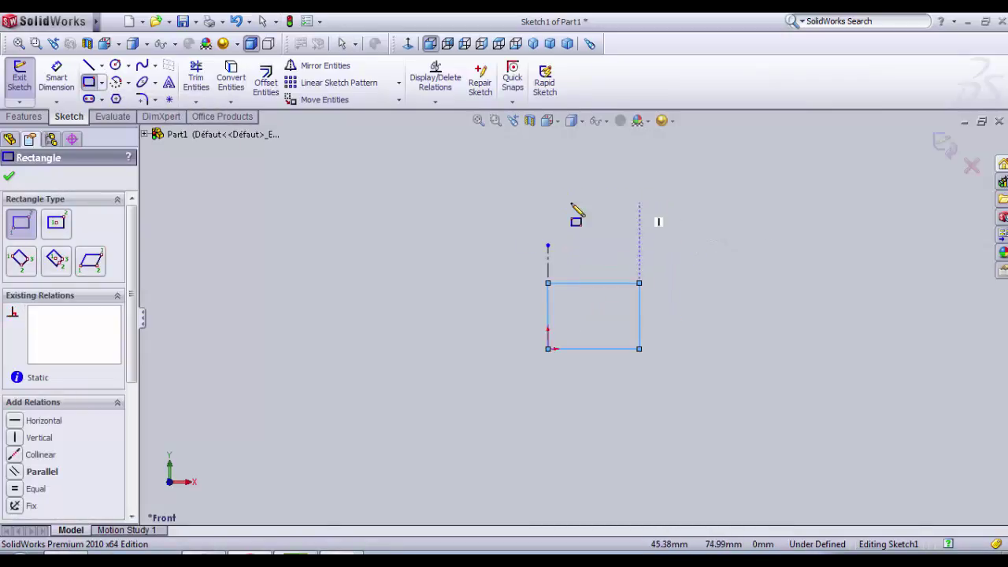
pyautogui.click(42, 79)
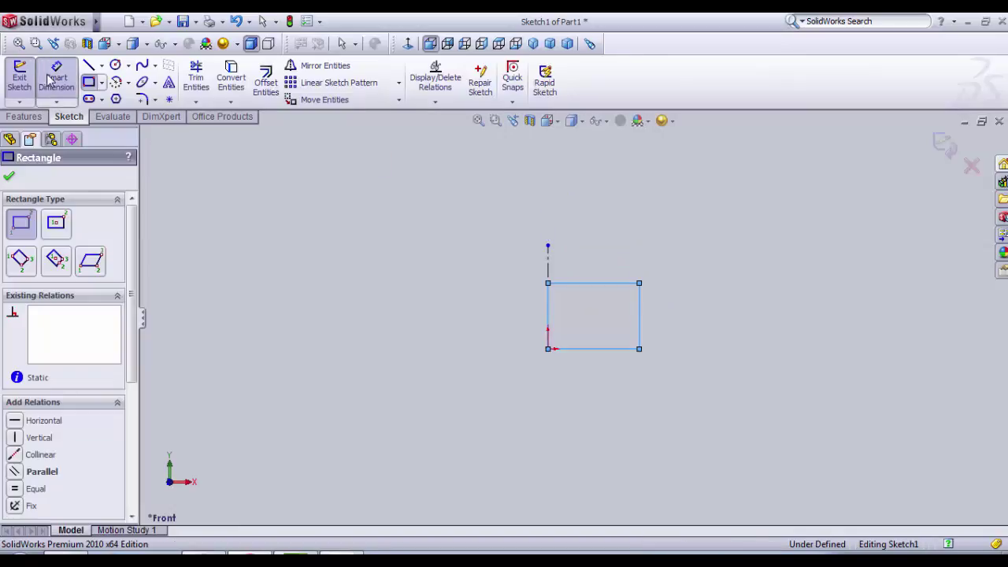
pyautogui.click(642, 324)
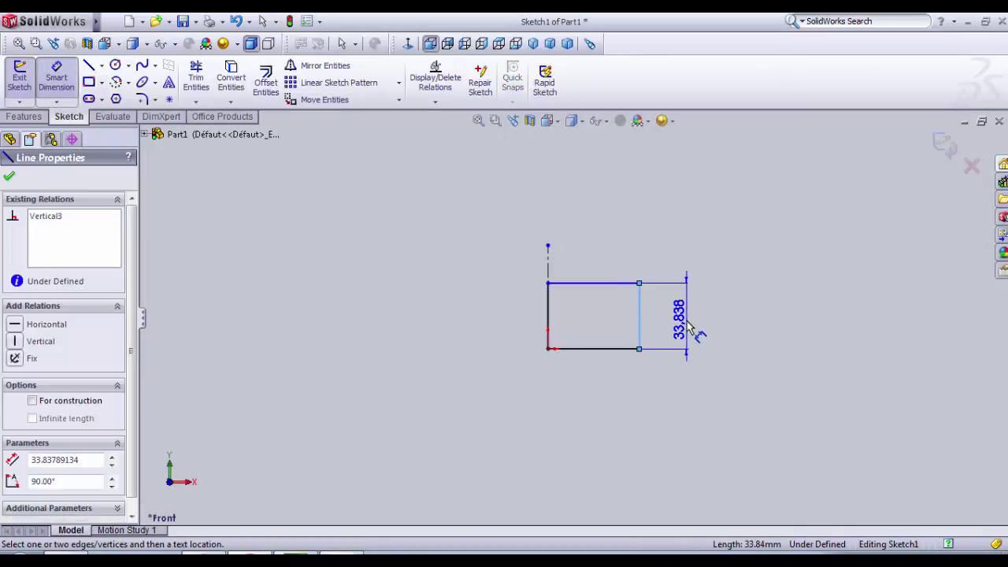
pyautogui.click(689, 328)
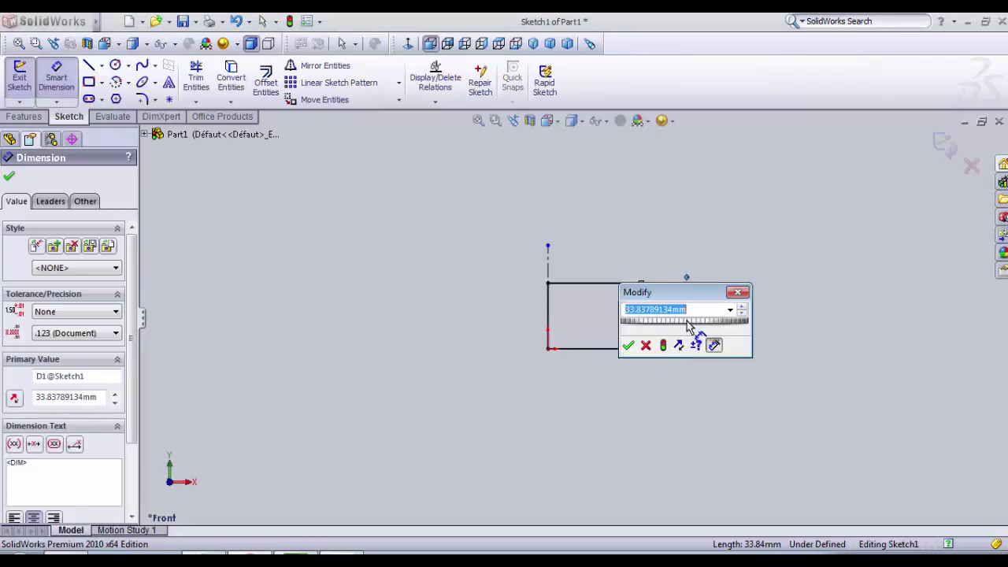
pyautogui.write('25')
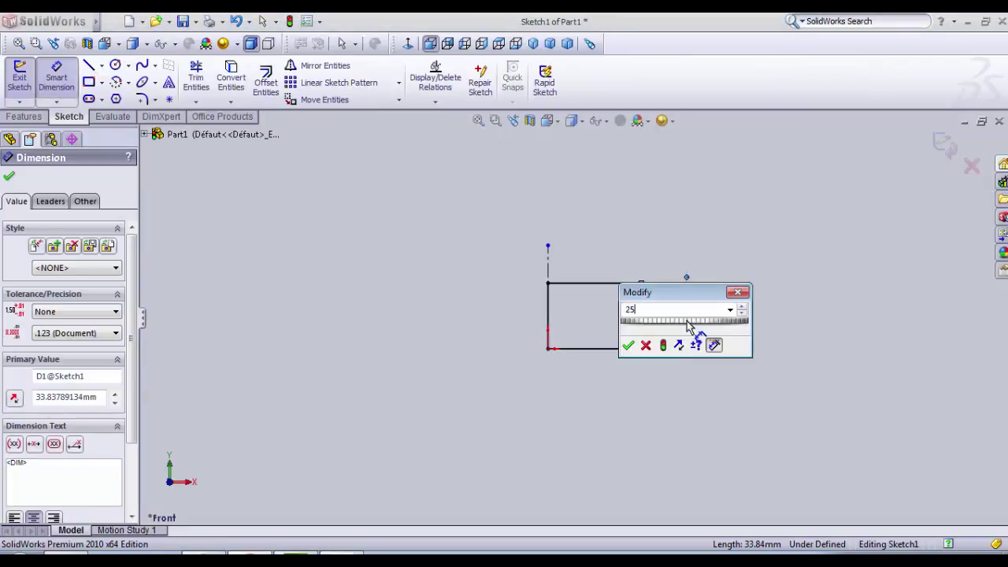
pyautogui.click(628, 346)
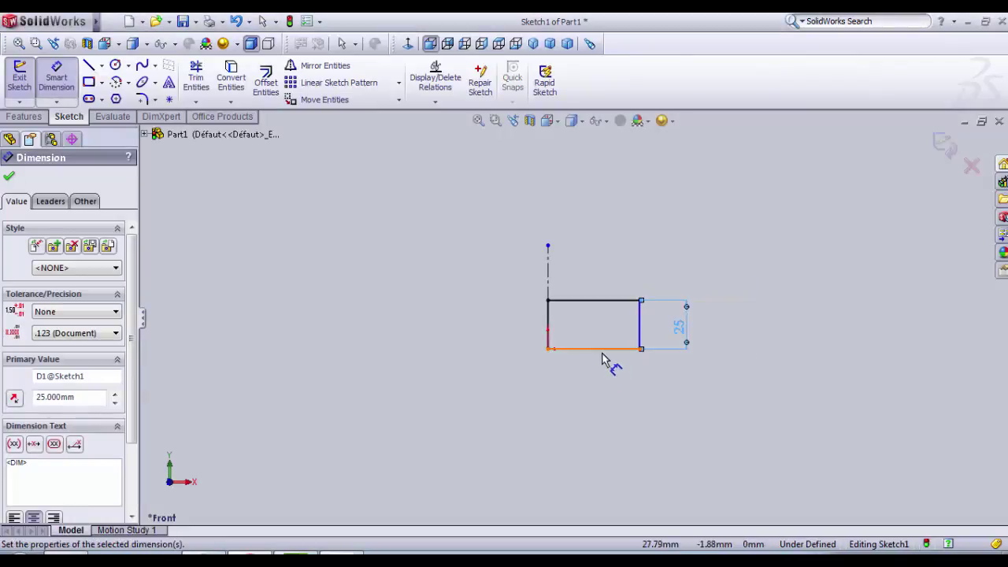
pyautogui.click(604, 352)
pyautogui.click(608, 392)
pyautogui.write('28')
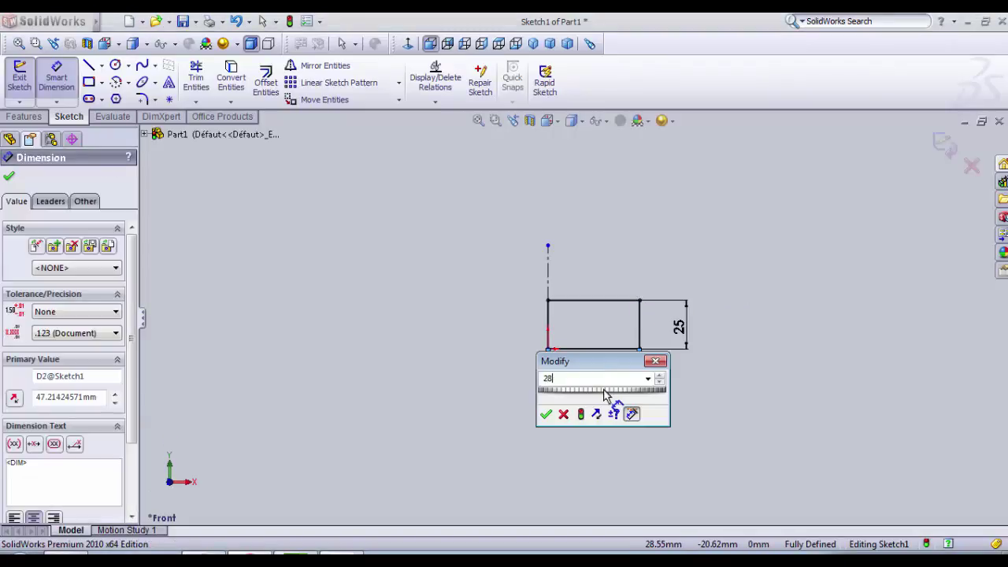
pyautogui.press('Return')
pyautogui.scroll(-3, 479, 307)
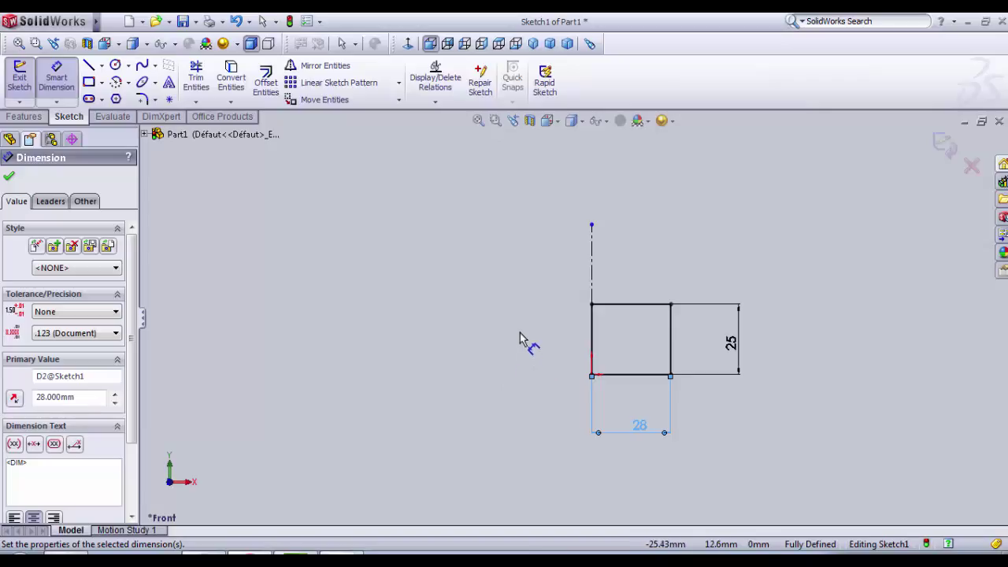
# Step: Draw two concentric circles centred on the centerline's top end
pyautogui.scroll(-1, 676, 198)
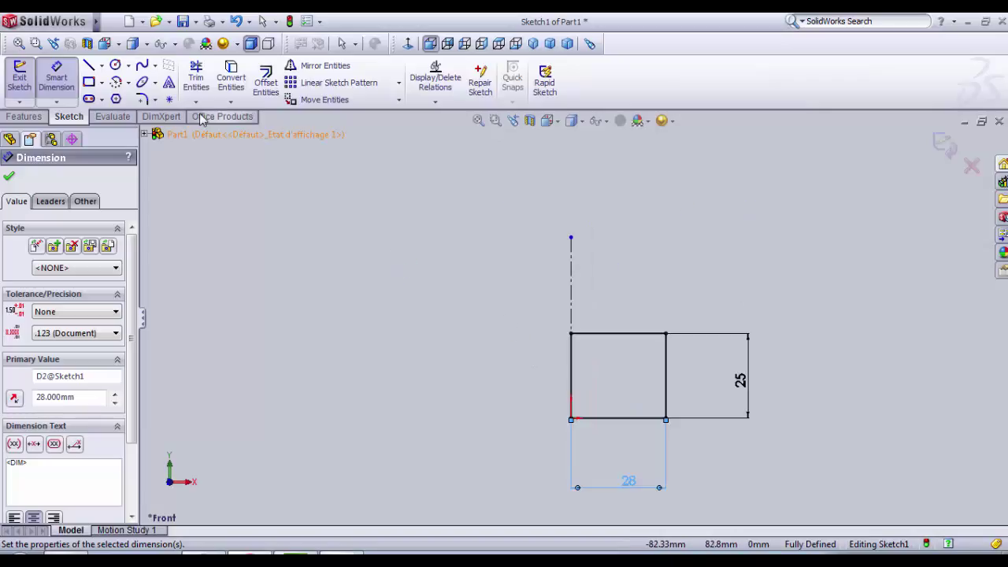
pyautogui.click(115, 66)
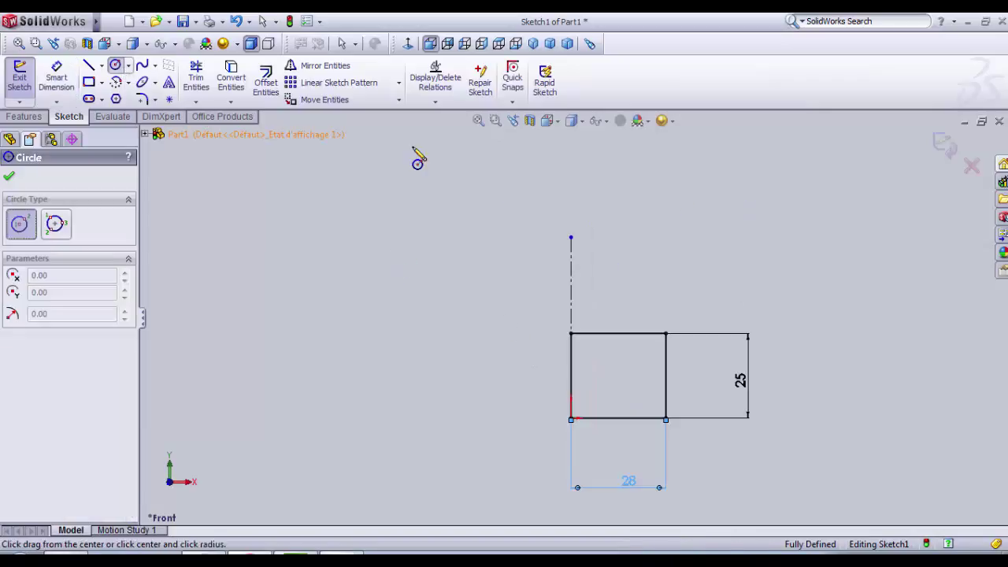
pyautogui.click(571, 250)
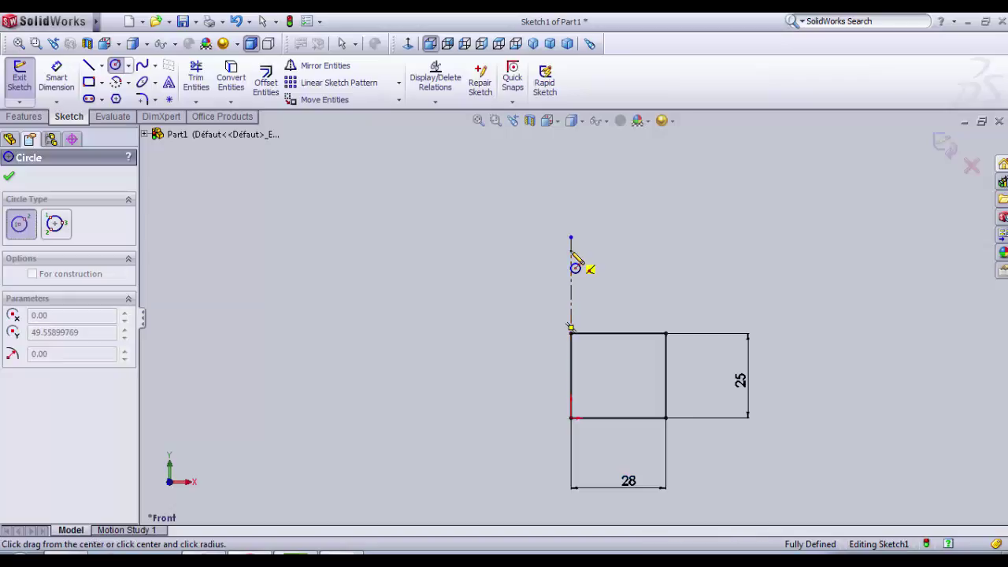
pyautogui.click(593, 263)
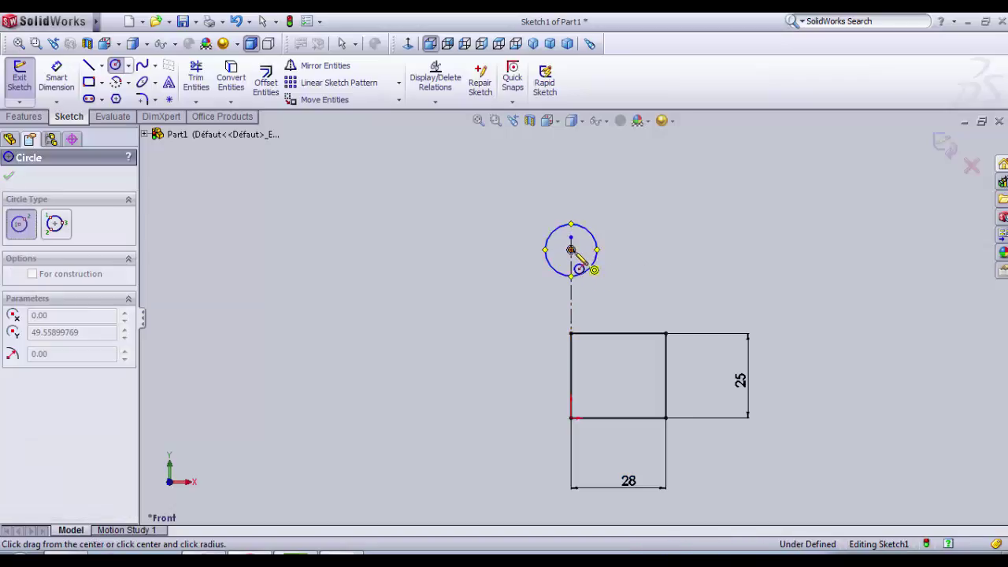
pyautogui.click(572, 250)
pyautogui.click(609, 276)
# Step: Dimension the inner circle to Ø12 mm and the outer circle to Ø20 mm
pyautogui.click(55, 77)
pyautogui.click(598, 246)
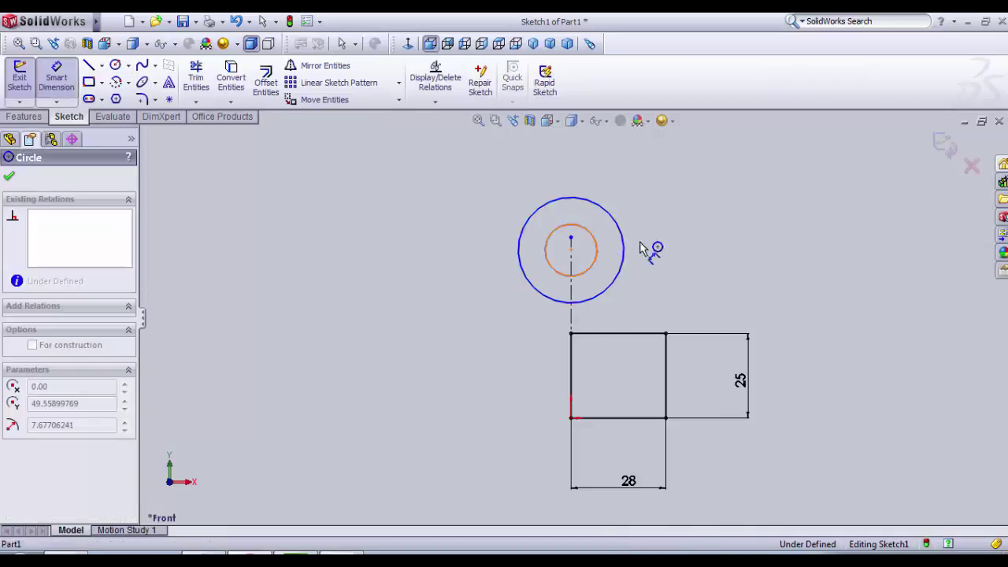
pyautogui.click(683, 246)
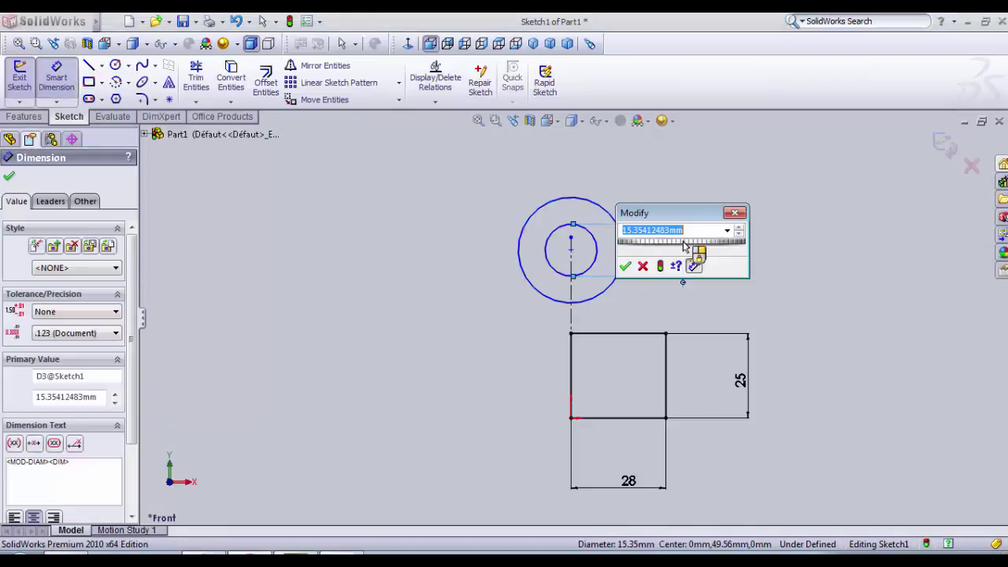
pyautogui.write('12')
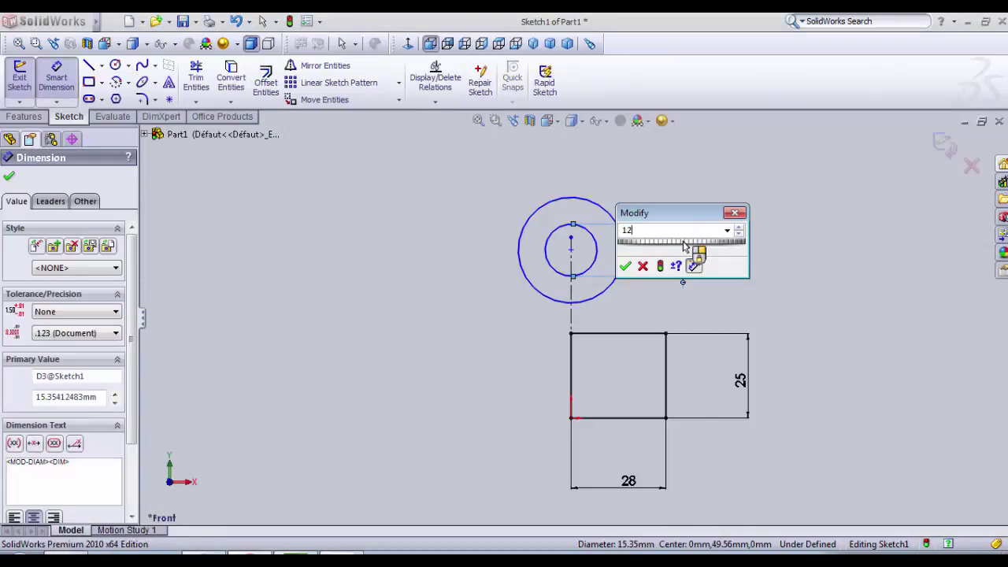
pyautogui.press('Return')
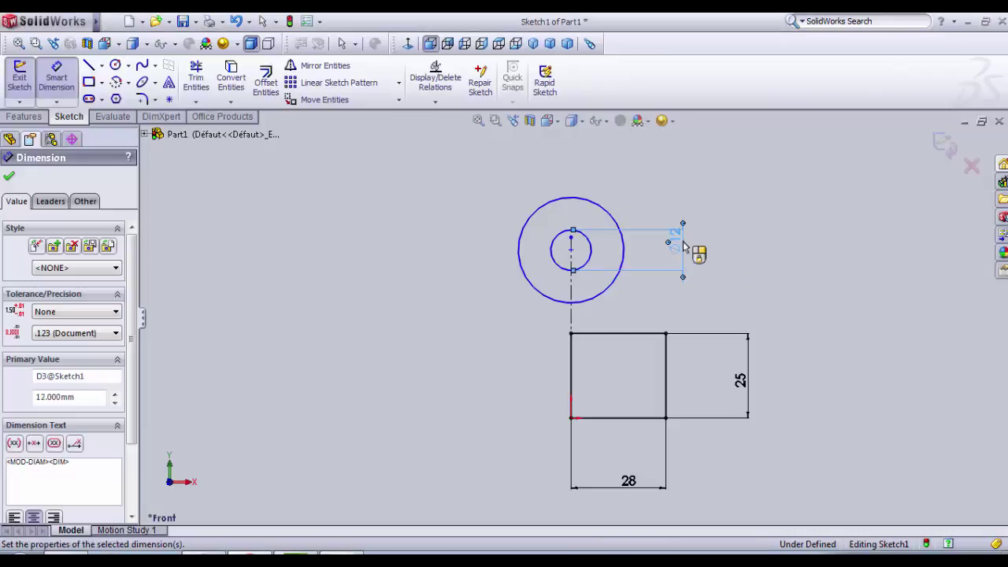
pyautogui.click(574, 199)
pyautogui.click(445, 229)
pyautogui.write('20')
pyautogui.press('Return')
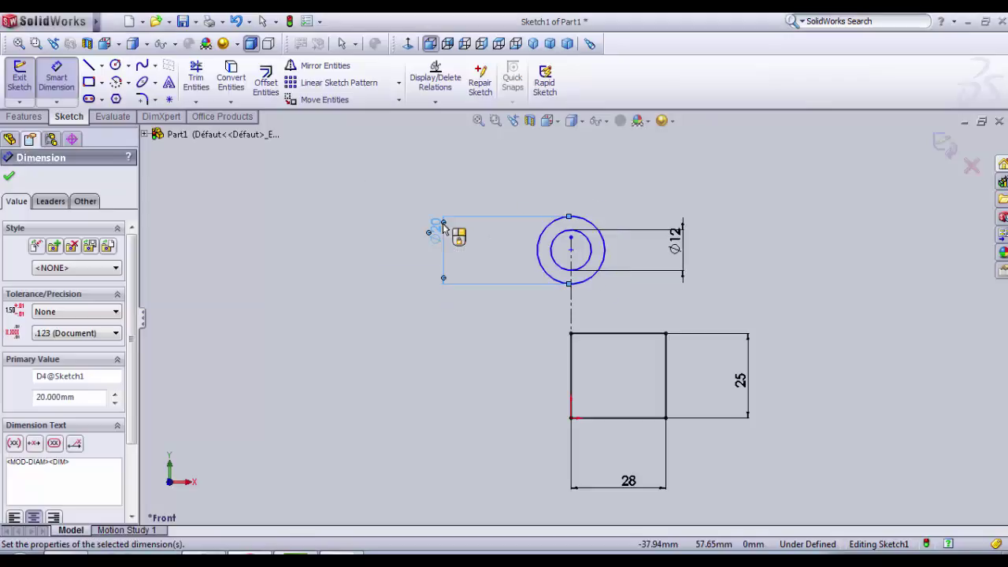
# Step: Dimension the circle centre 47 mm above the rectangle's bottom edge
pyautogui.scroll(1, 499, 248)
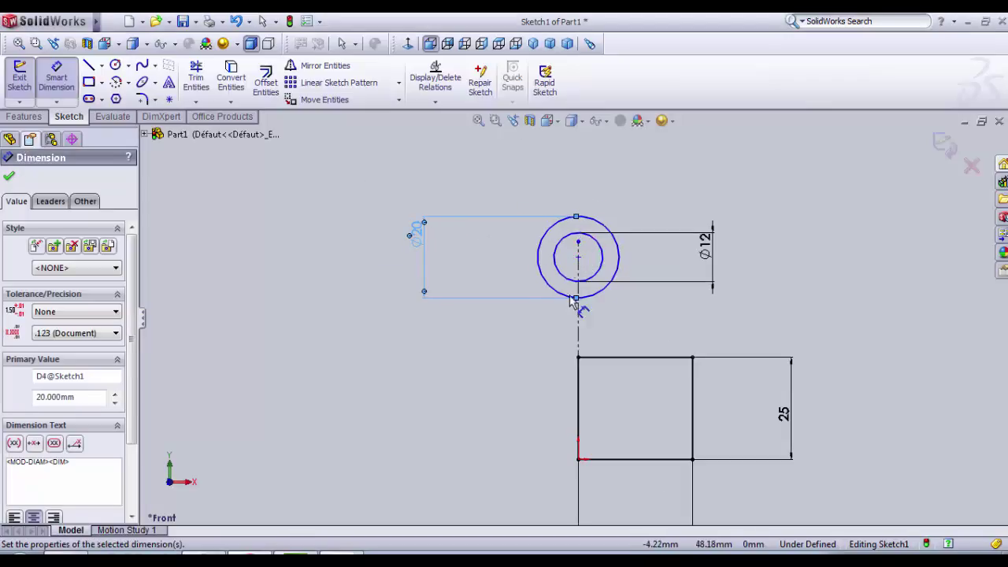
pyautogui.click(61, 83)
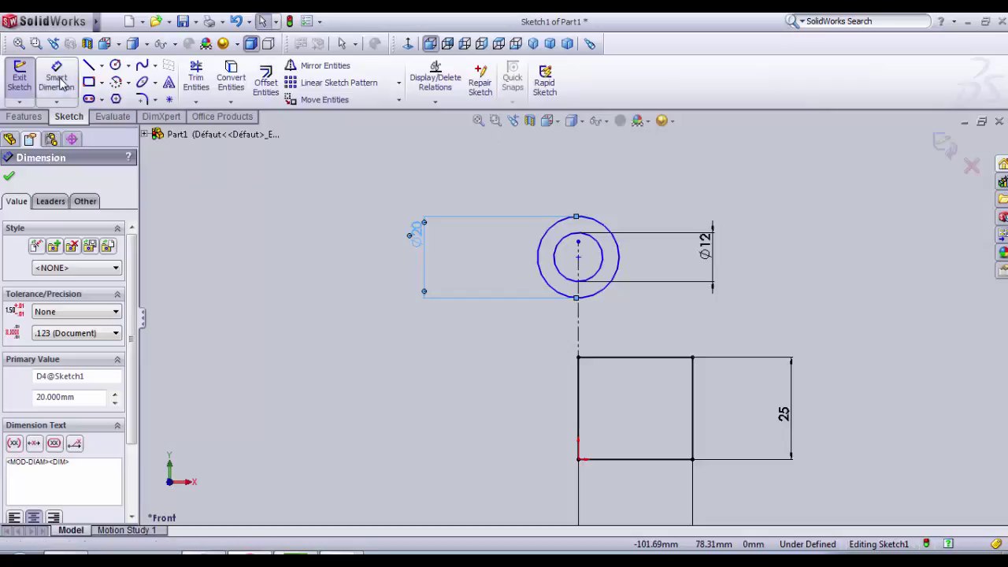
pyautogui.click(580, 258)
pyautogui.click(626, 461)
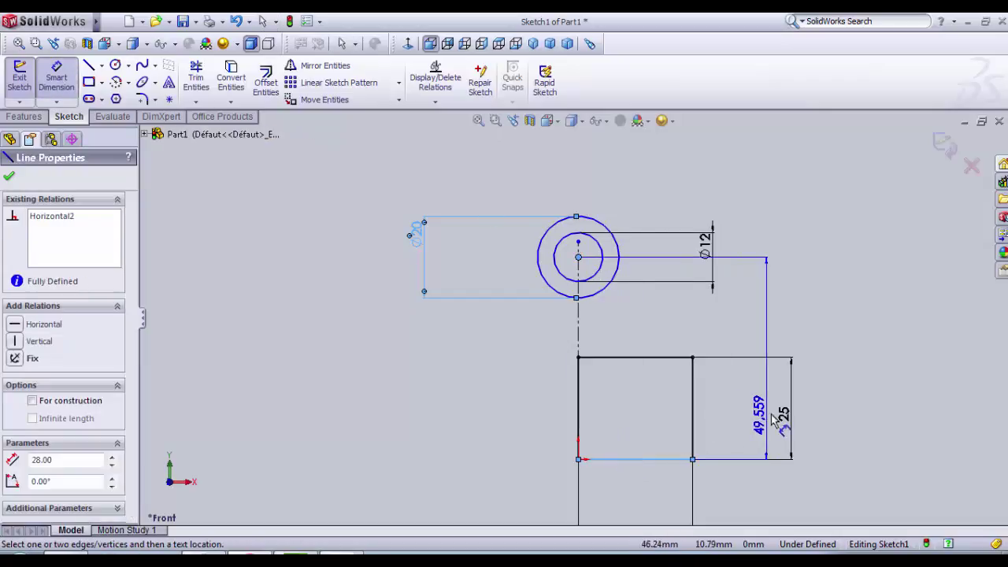
pyautogui.click(839, 404)
pyautogui.write('47')
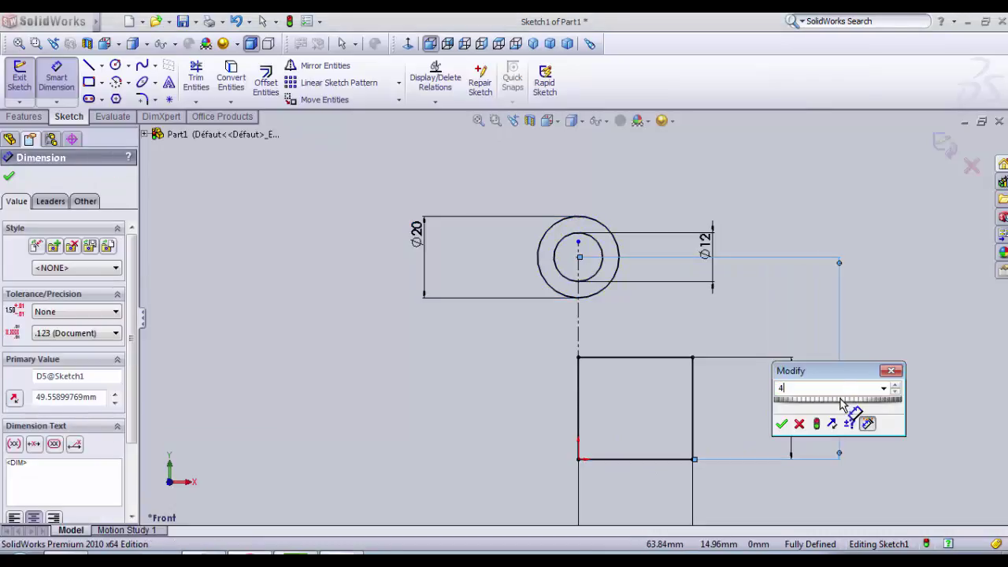
pyautogui.press('Return')
pyautogui.scroll(-2, 654, 330)
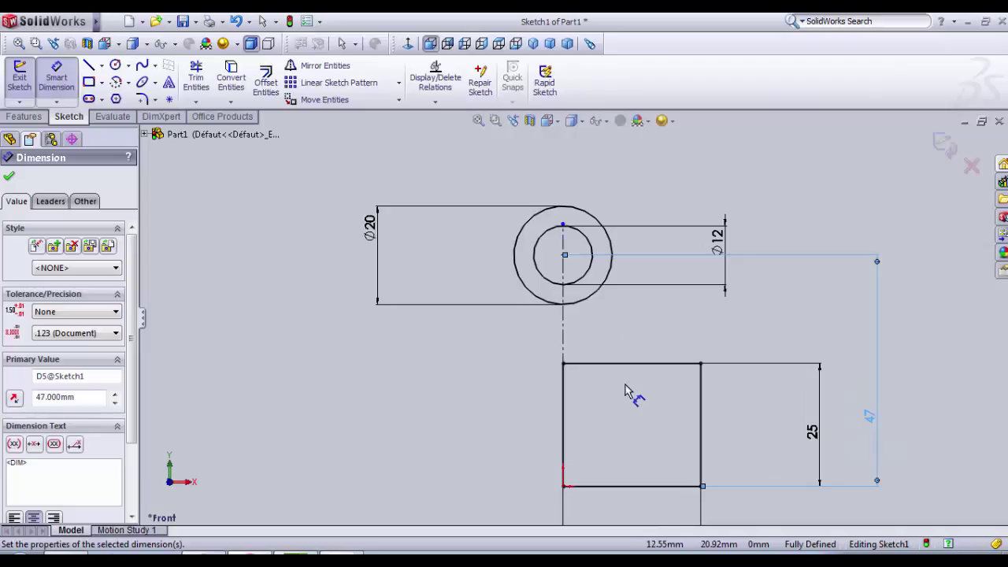
# Step: Sketch a line from the outer circle to the rectangle's top-right corner, then trim it away
pyautogui.click(89, 65)
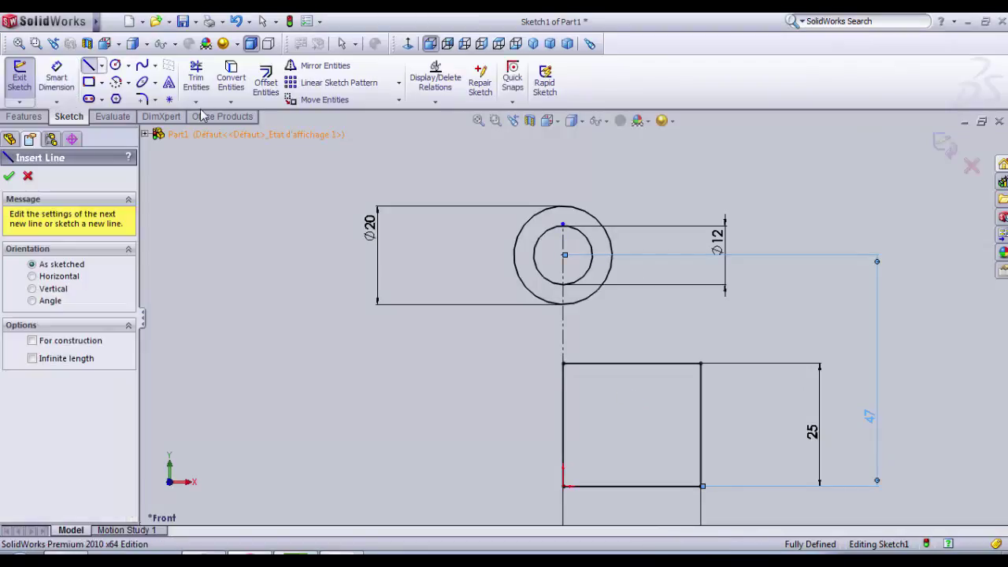
pyautogui.click(612, 255)
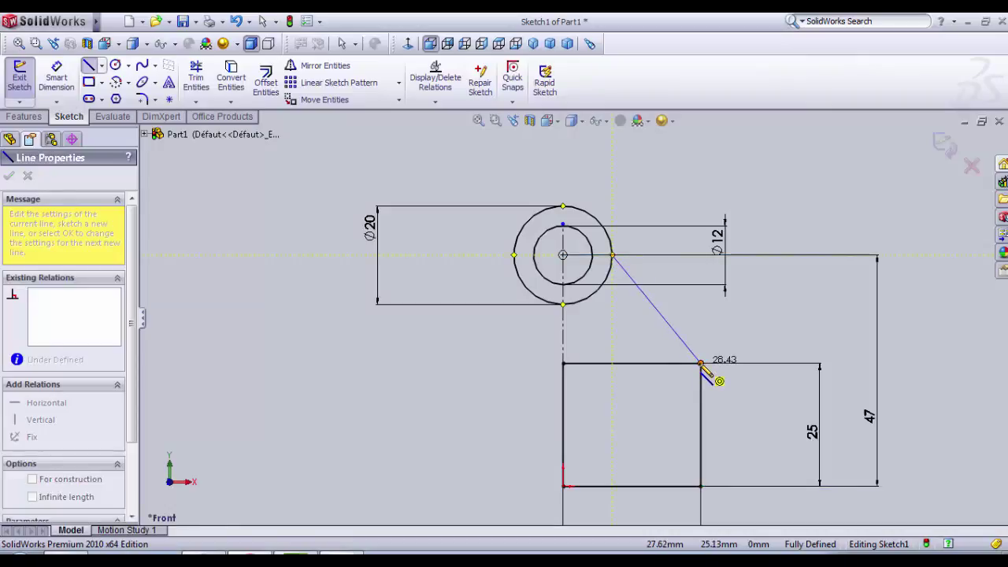
pyautogui.click(701, 364)
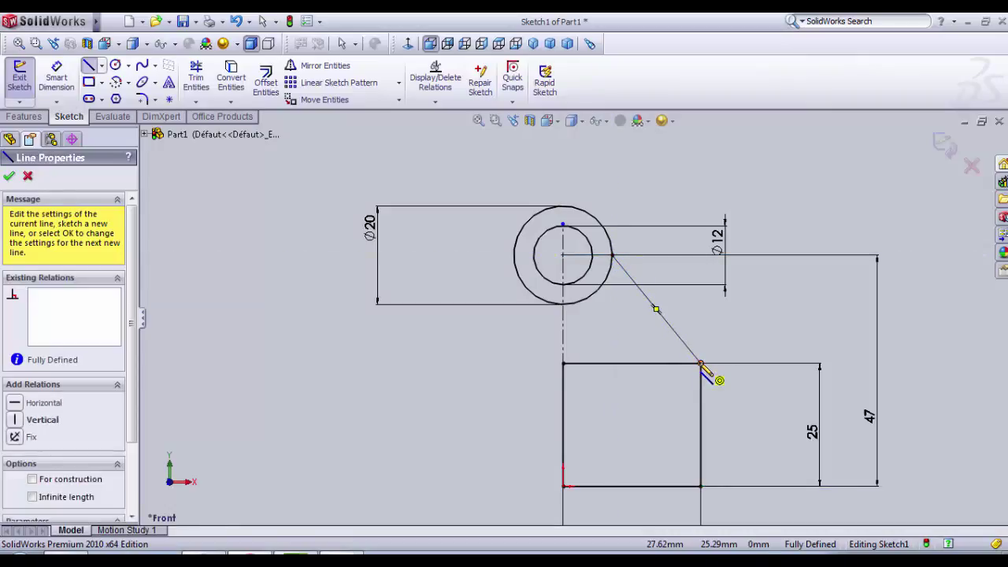
pyautogui.press('Escape')
pyautogui.click(196, 77)
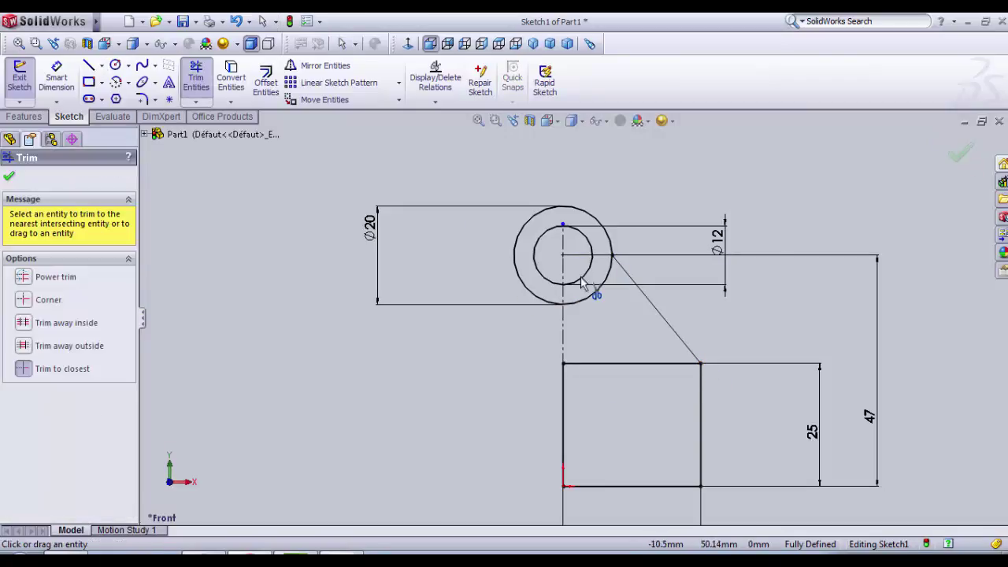
pyautogui.click(633, 279)
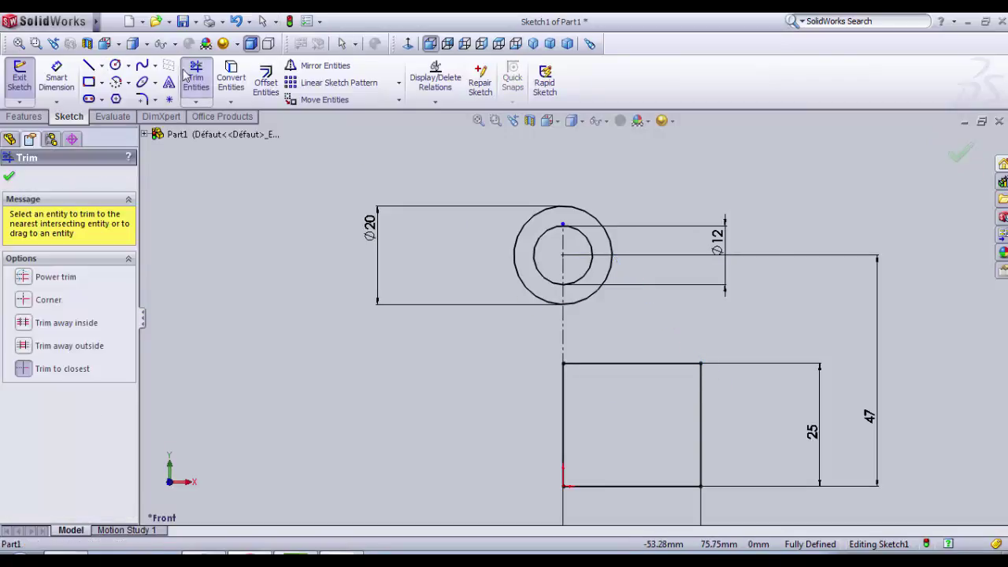
# Step: Redraw the line tangent to the Ø20 circle, ending at the rectangle's top-right corner
pyautogui.click(89, 66)
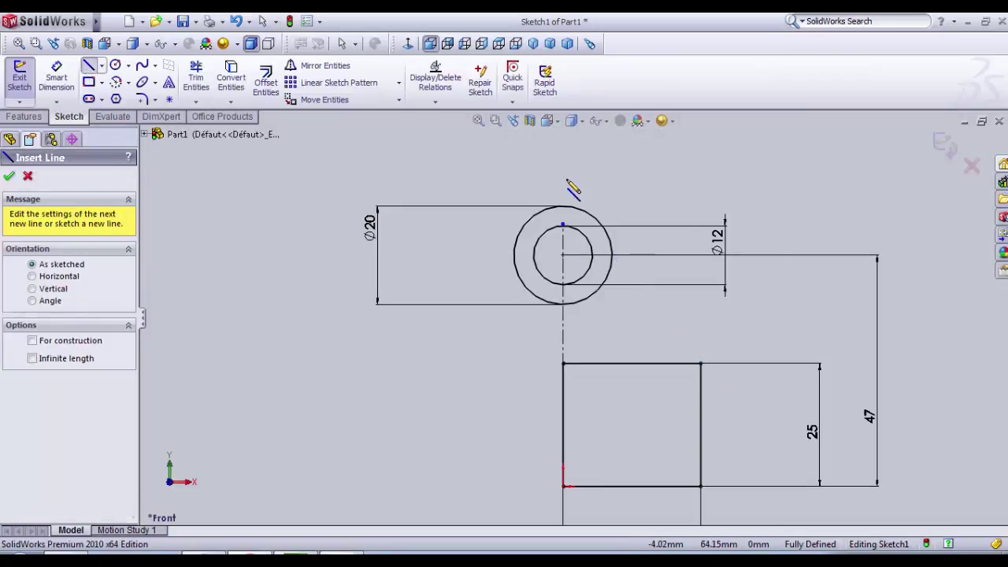
pyautogui.click(592, 214)
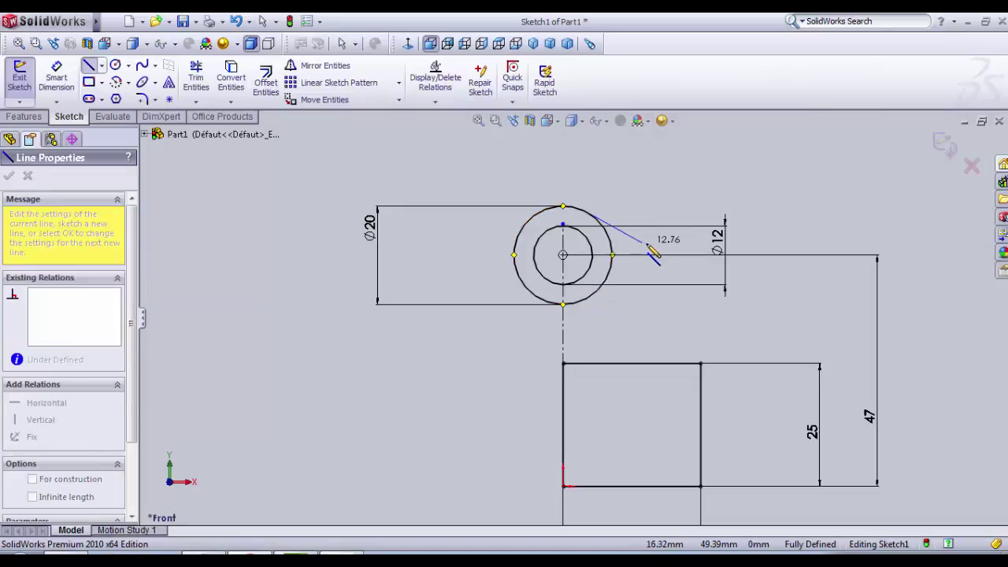
pyautogui.click(701, 364)
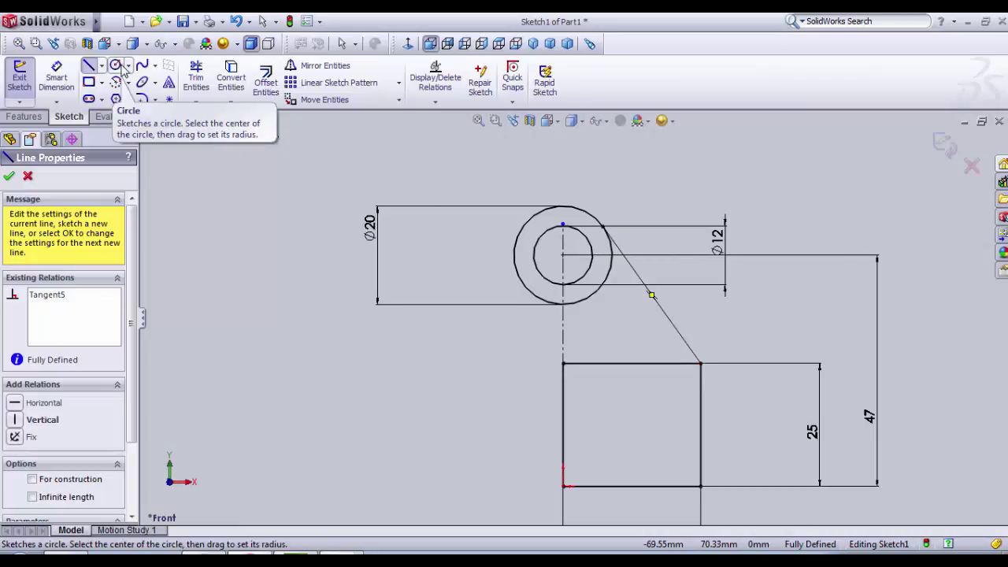
# Step: Draw two small circles inside the rectangle and size both to Ø2.4 mm
pyautogui.click(116, 65)
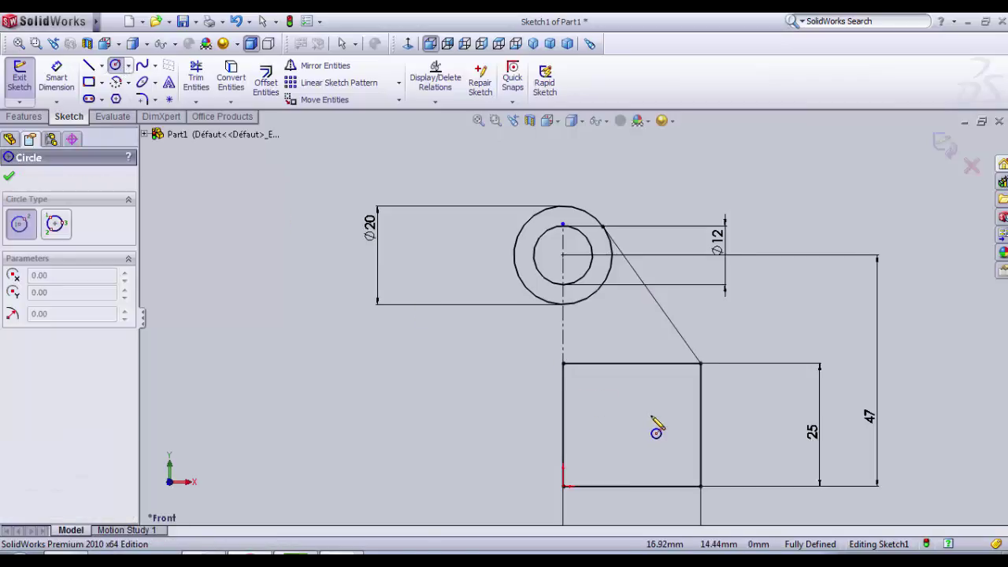
pyautogui.moveTo(676, 392); pyautogui.dragTo(675, 403)
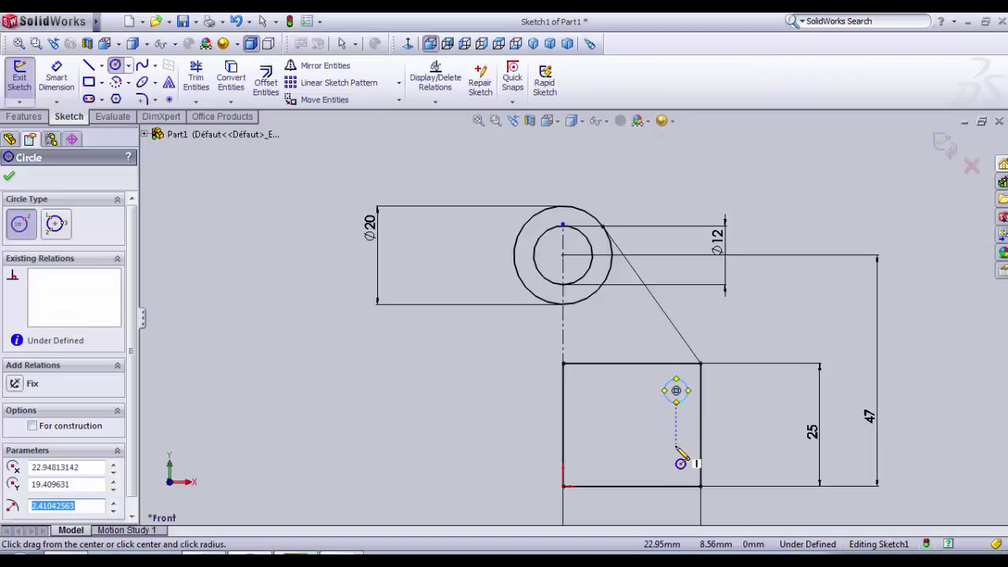
pyautogui.moveTo(675, 454); pyautogui.dragTo(675, 465)
pyautogui.press('d')
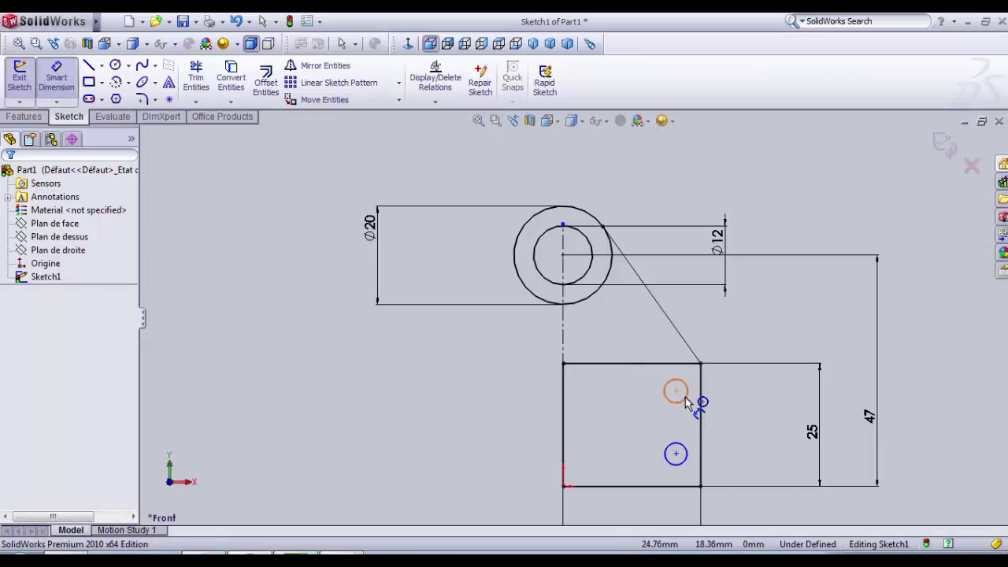
pyautogui.click(684, 399)
pyautogui.click(749, 404)
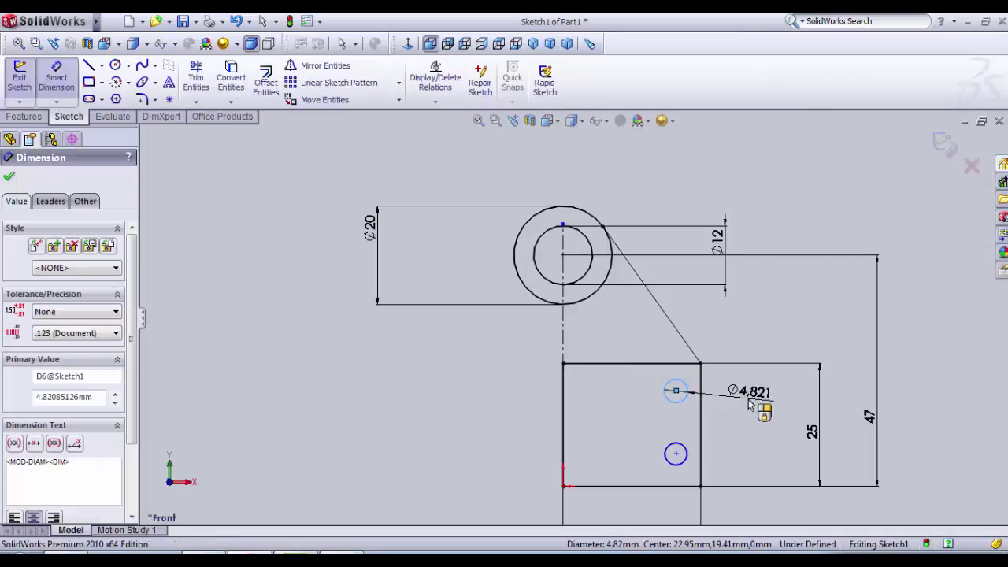
pyautogui.write('2')
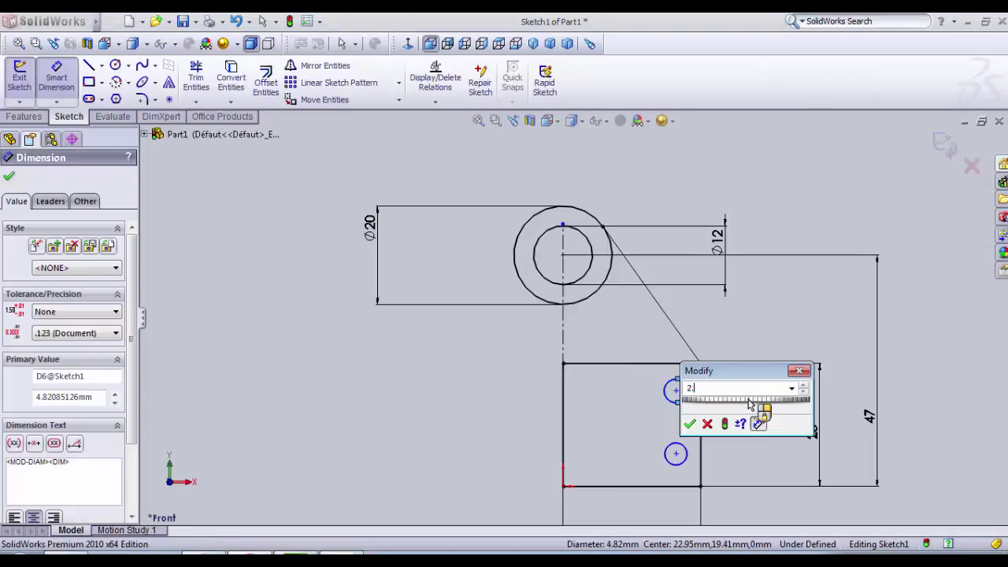
pyautogui.write('.4')
pyautogui.press('Return')
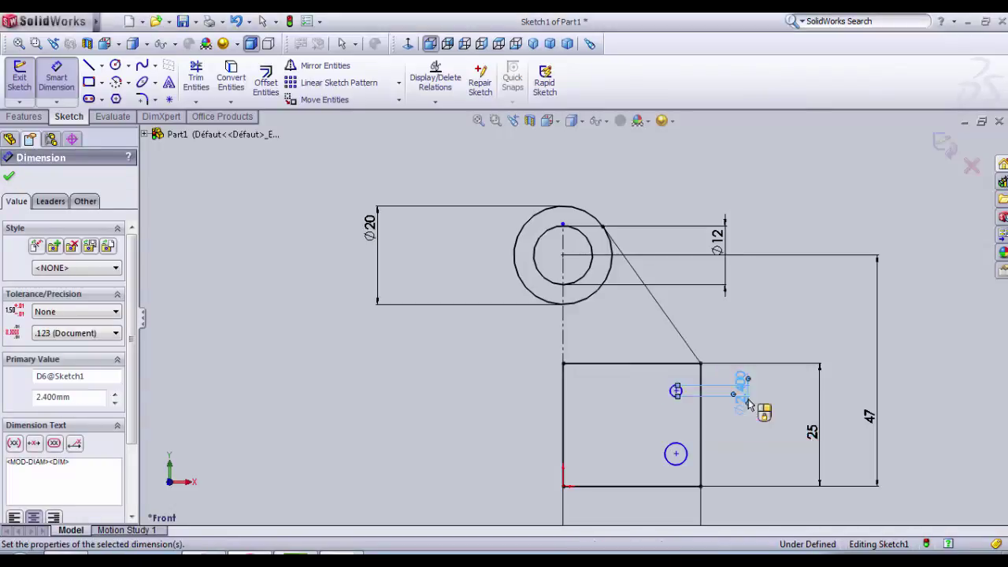
pyautogui.click(683, 459)
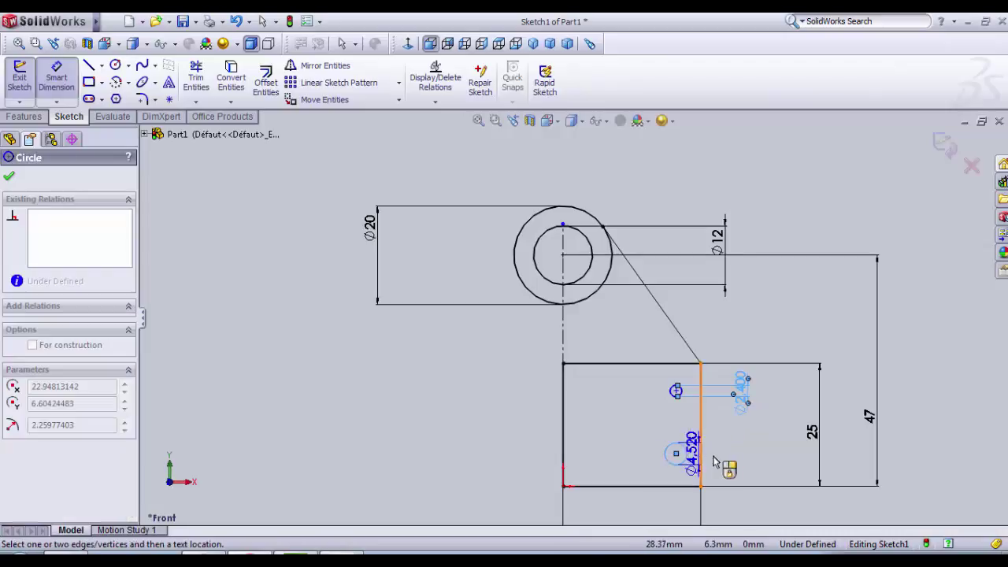
pyautogui.click(744, 464)
pyautogui.write('2.4')
pyautogui.press('Return')
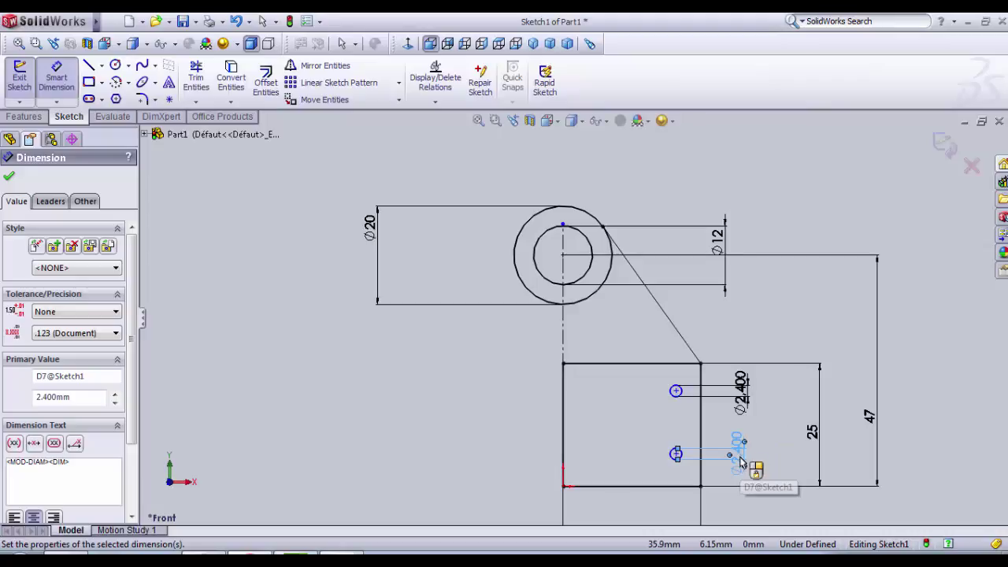
# Step: Position the lower hole 5 mm and the upper hole 21 mm above the bottom edge
pyautogui.scroll(-2, 788, 456)
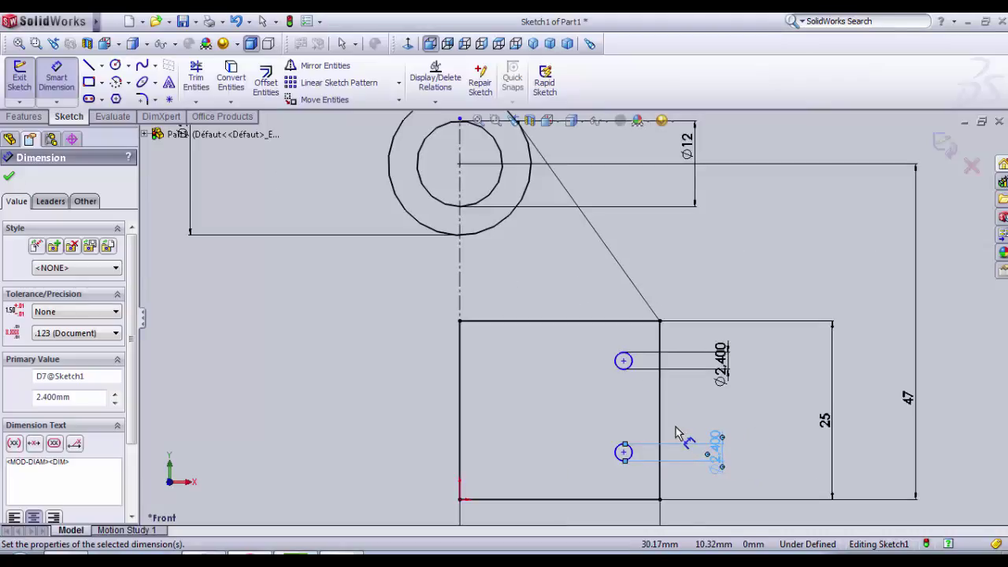
pyautogui.click(617, 451)
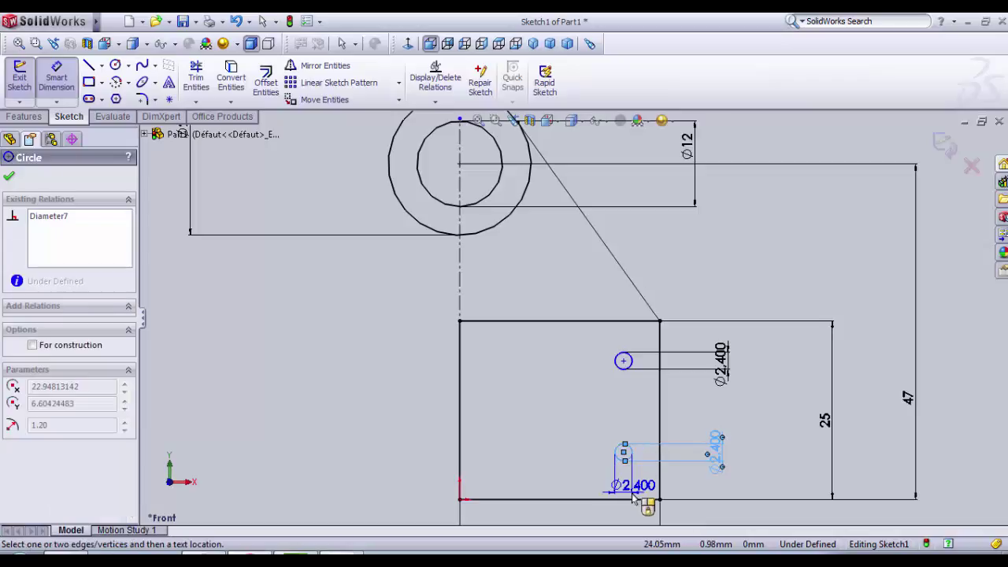
pyautogui.click(632, 499)
pyautogui.click(768, 489)
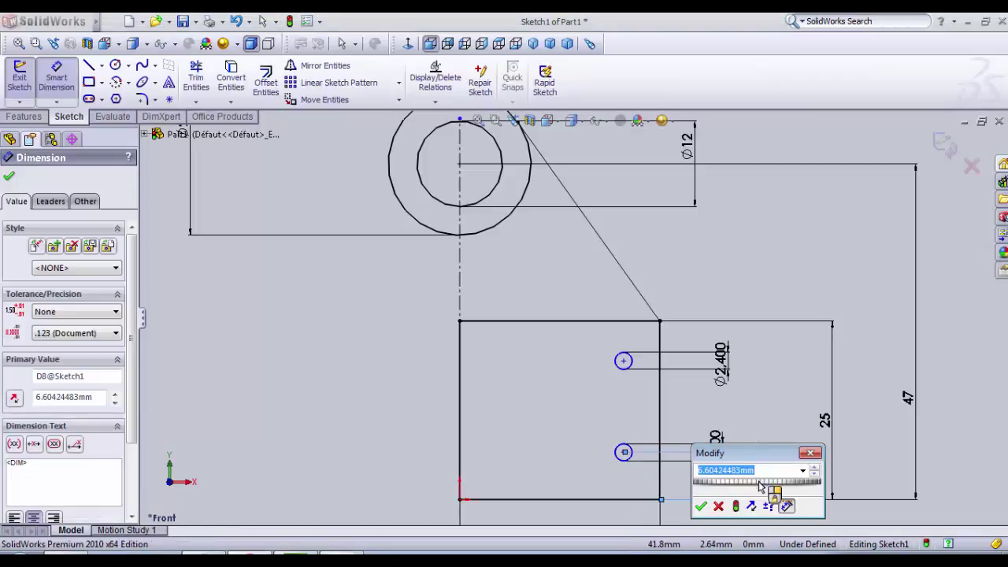
pyautogui.write('5')
pyautogui.press('Return')
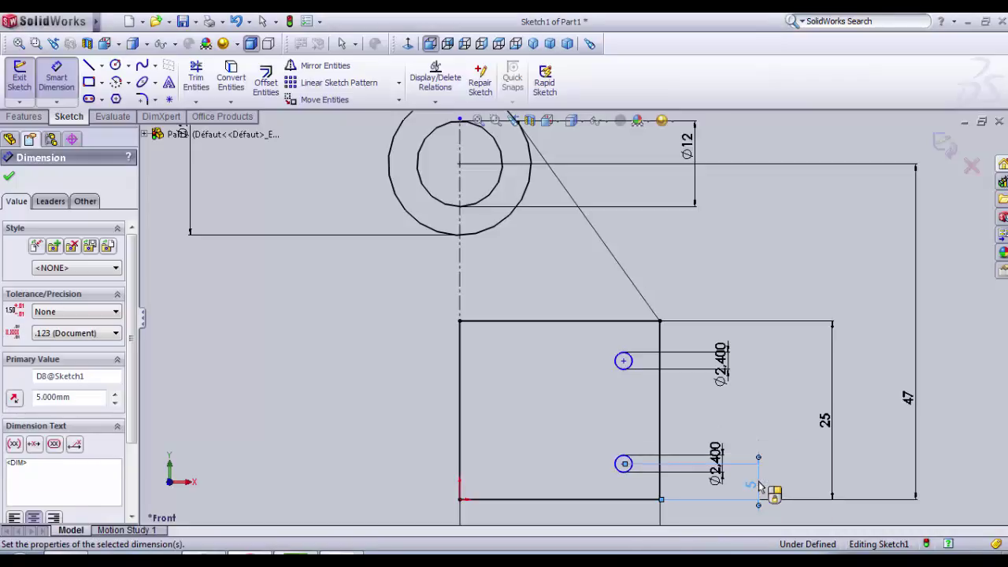
pyautogui.click(625, 377)
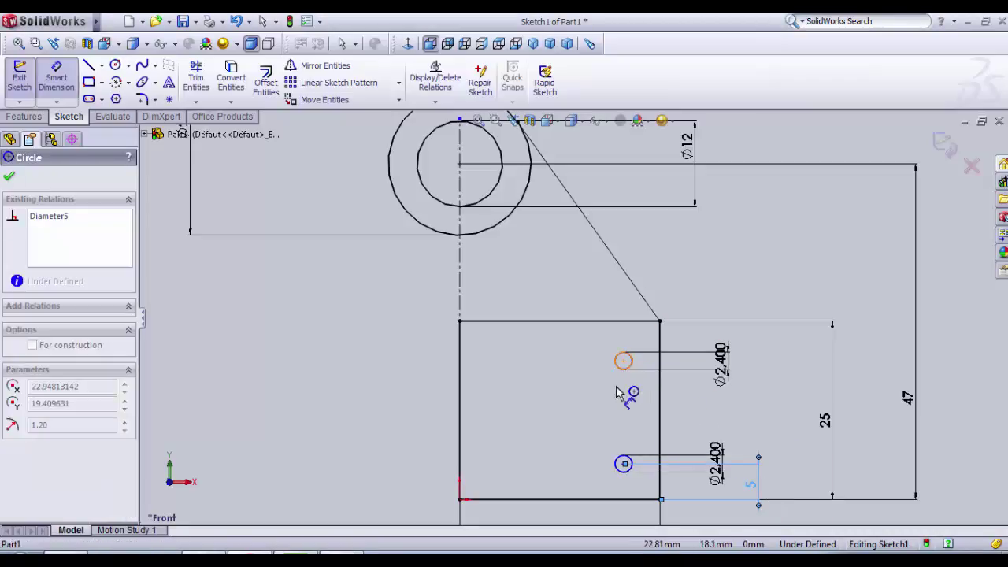
pyautogui.click(597, 499)
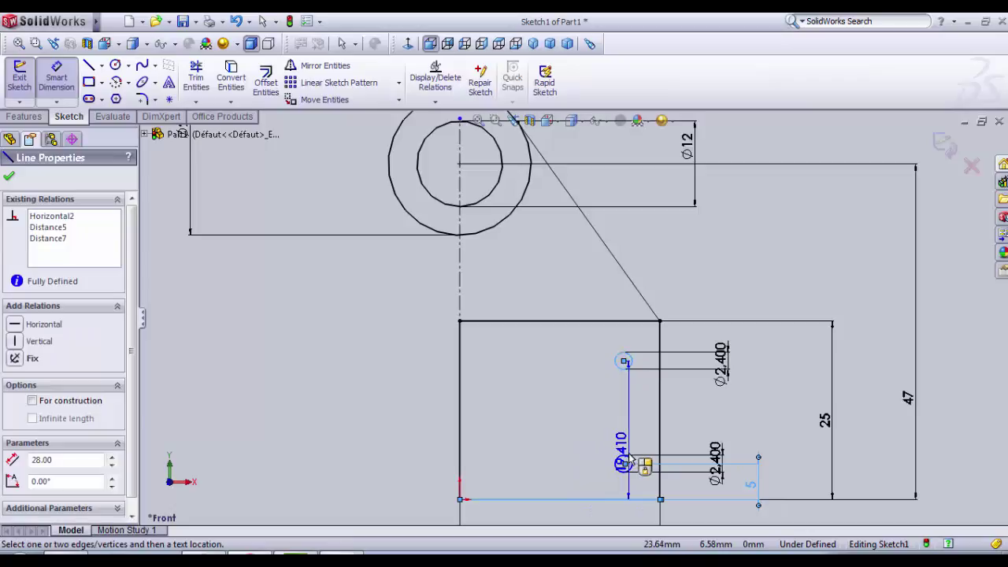
pyautogui.click(776, 443)
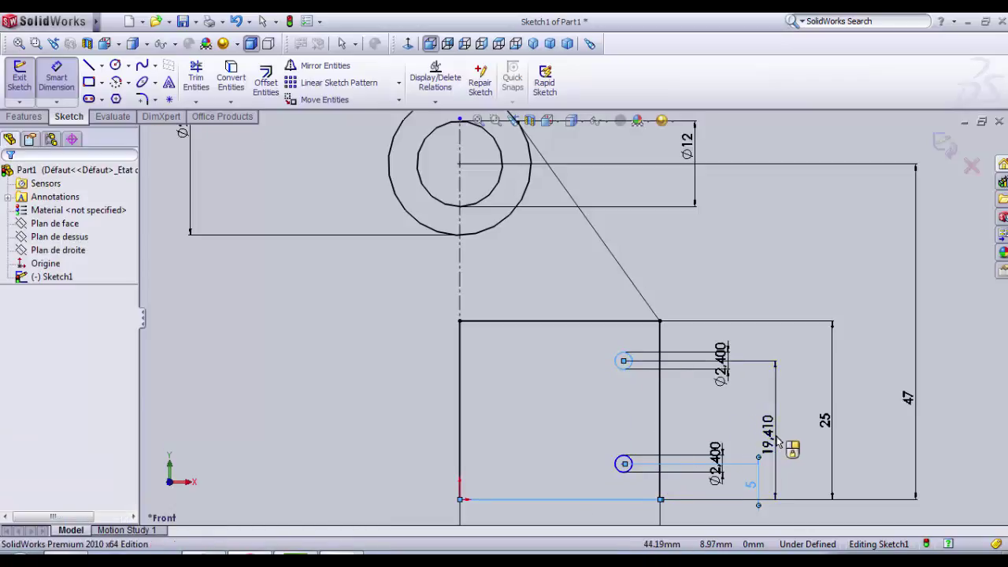
pyautogui.write('21')
pyautogui.press('Return')
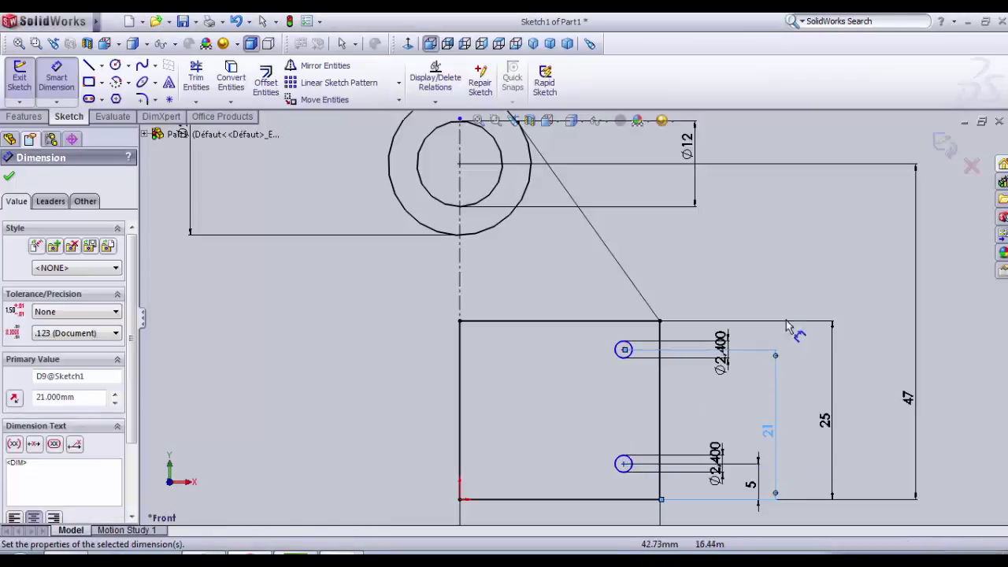
pyautogui.click(806, 279)
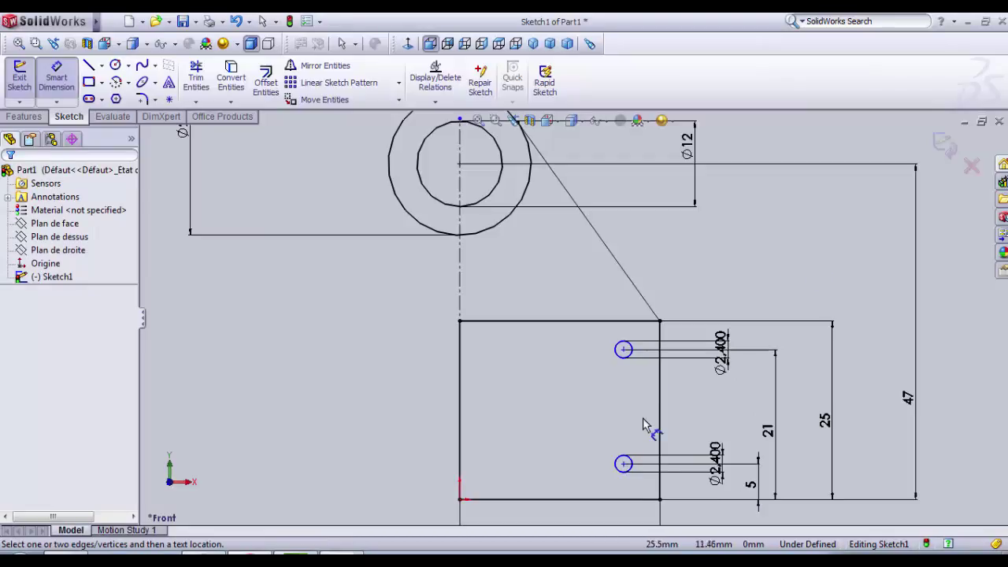
# Step: Dimension both holes 22 mm from the vertical centreline
pyautogui.click(623, 344)
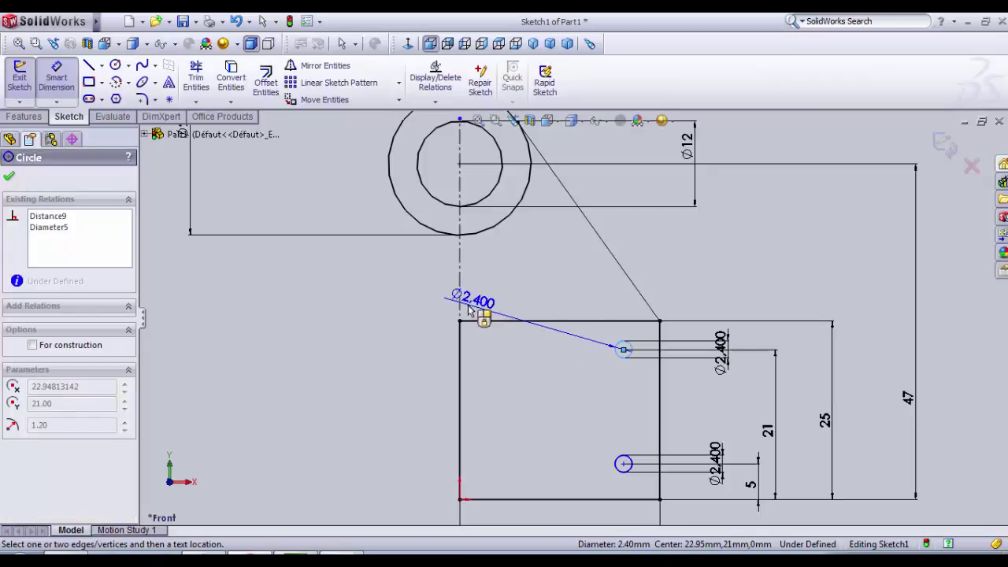
pyautogui.click(461, 302)
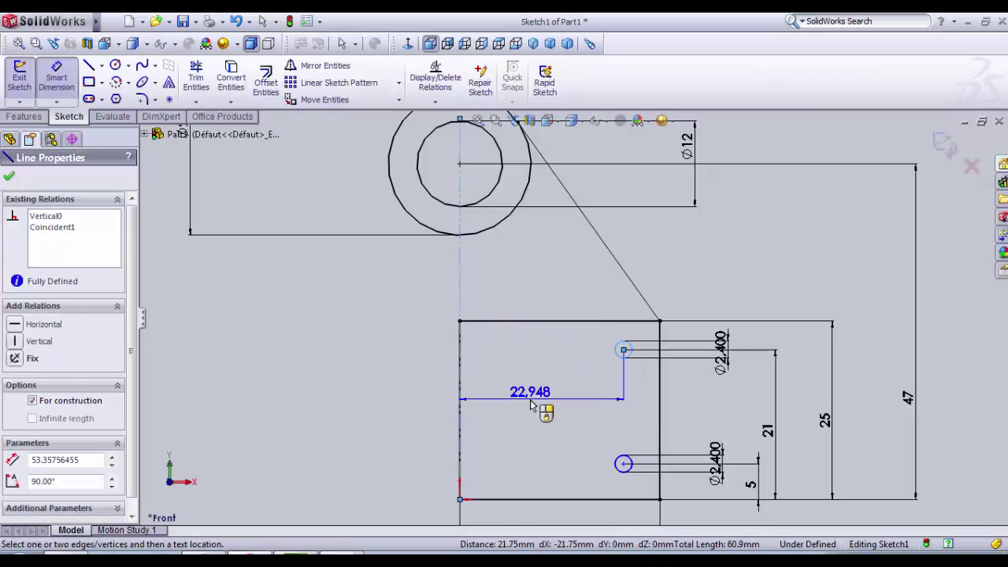
pyautogui.click(529, 405)
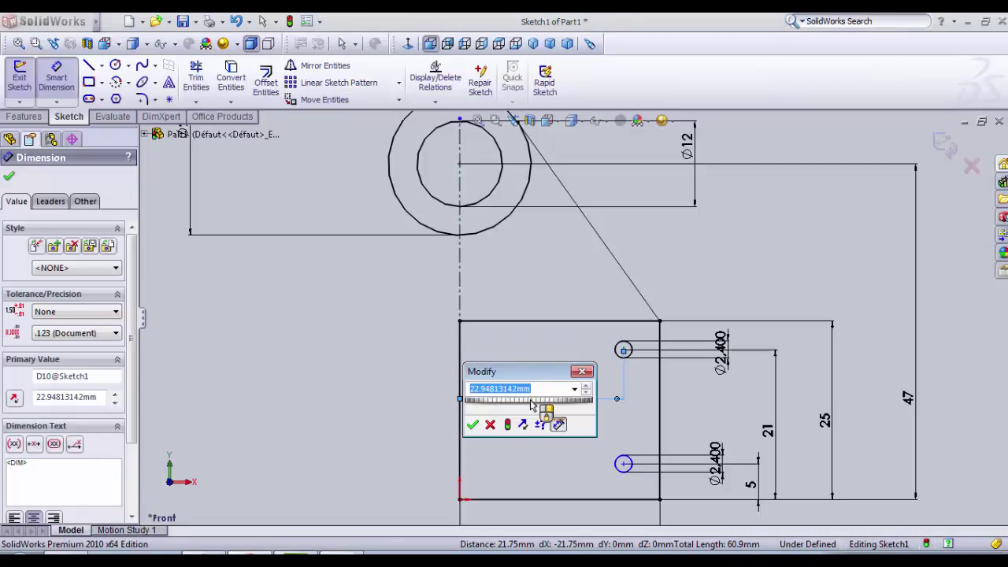
pyautogui.write('22')
pyautogui.press('Return')
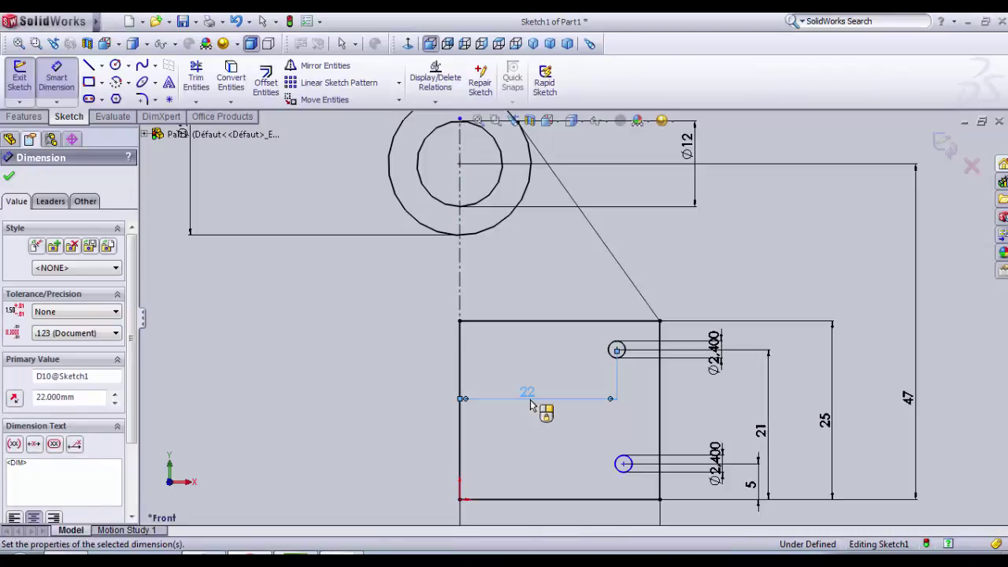
pyautogui.click(623, 463)
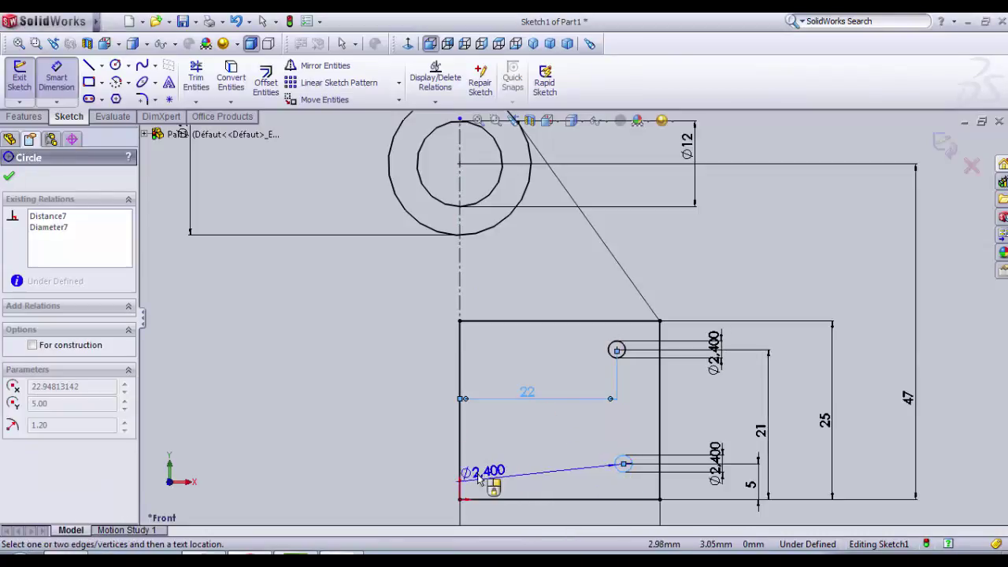
pyautogui.click(460, 463)
pyautogui.click(508, 452)
pyautogui.write('22')
pyautogui.press('Return')
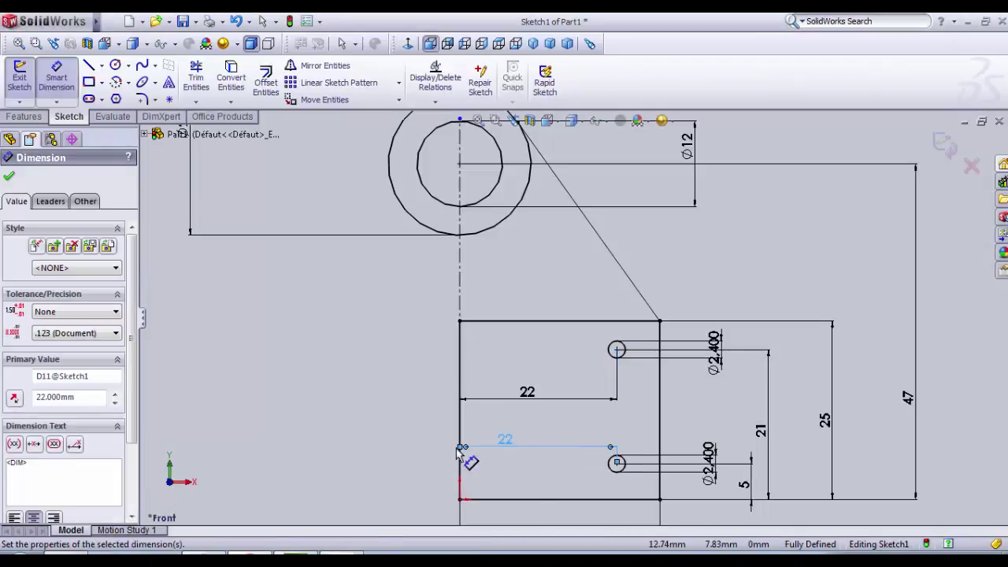
pyautogui.click(362, 419)
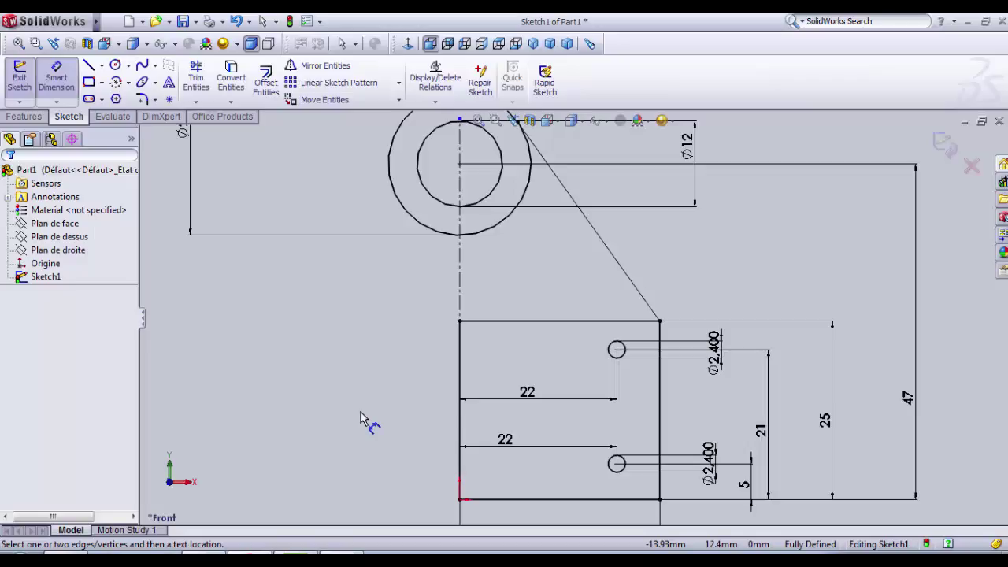
# Step: Change both Ø2.4 hole dimensions to Ø5 mm
pyautogui.scroll(3, 477, 360)
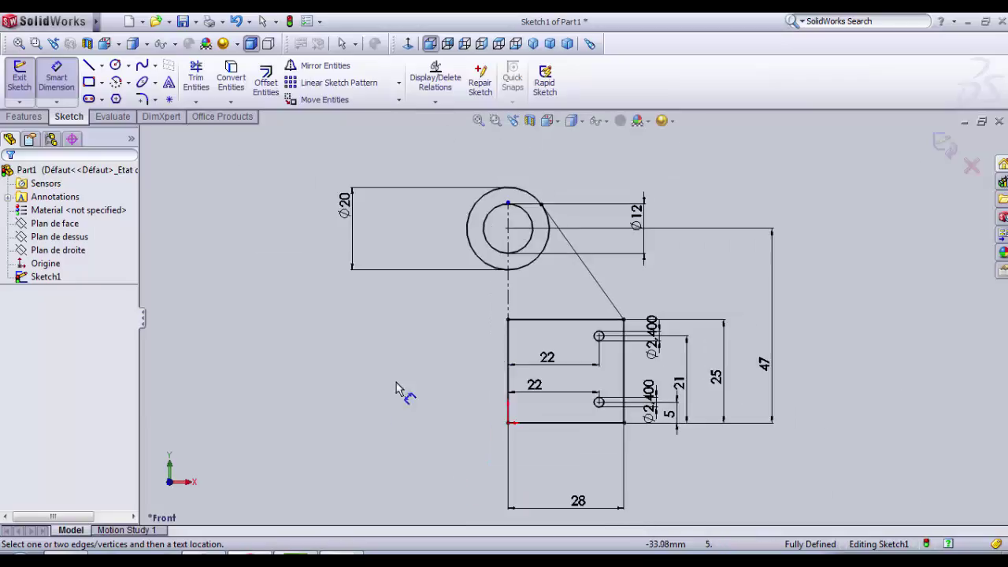
pyautogui.scroll(-3, 529, 361)
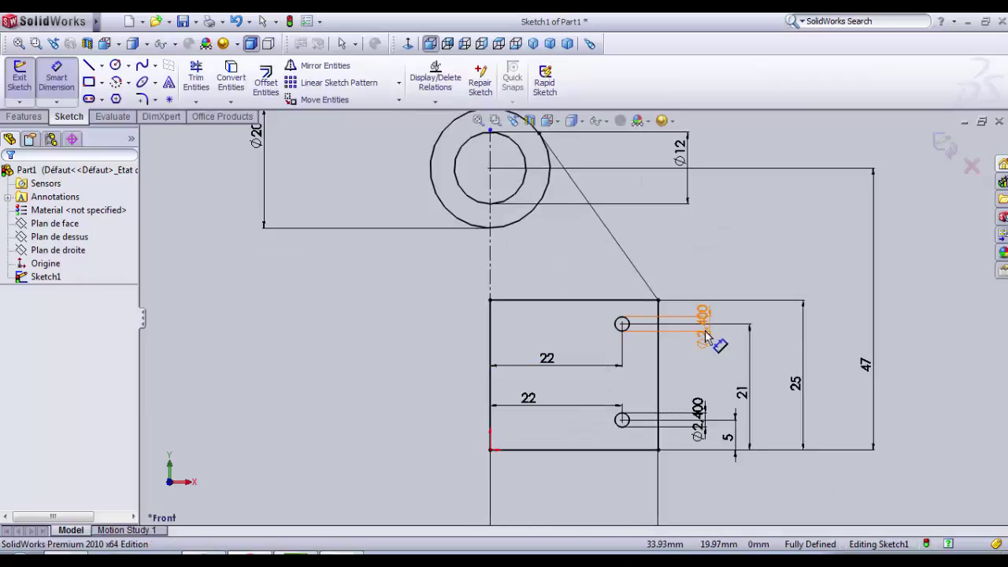
pyautogui.moveTo(709, 329); pyautogui.dragTo(715, 276)
pyautogui.doubleClick(716, 275)
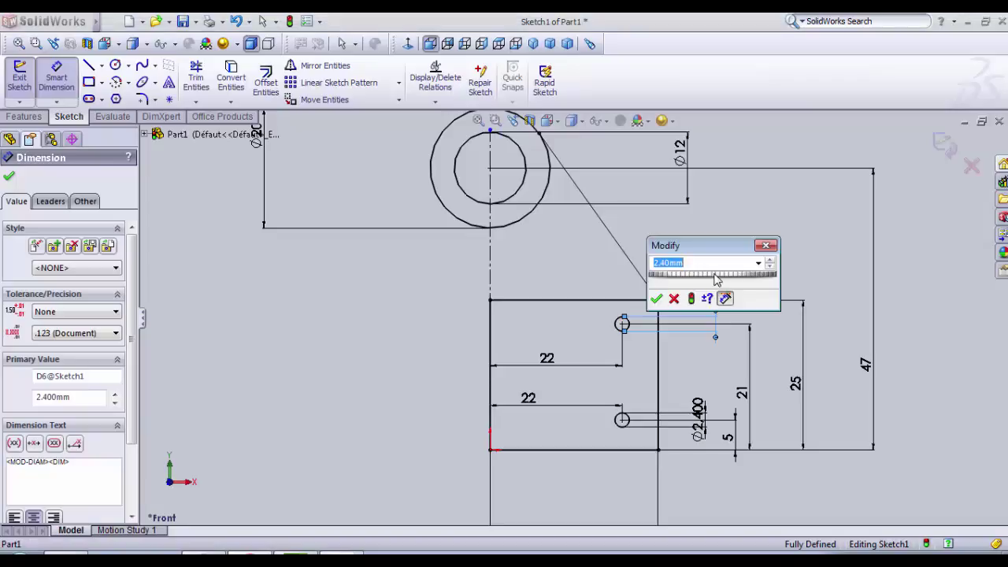
pyautogui.press('Return')
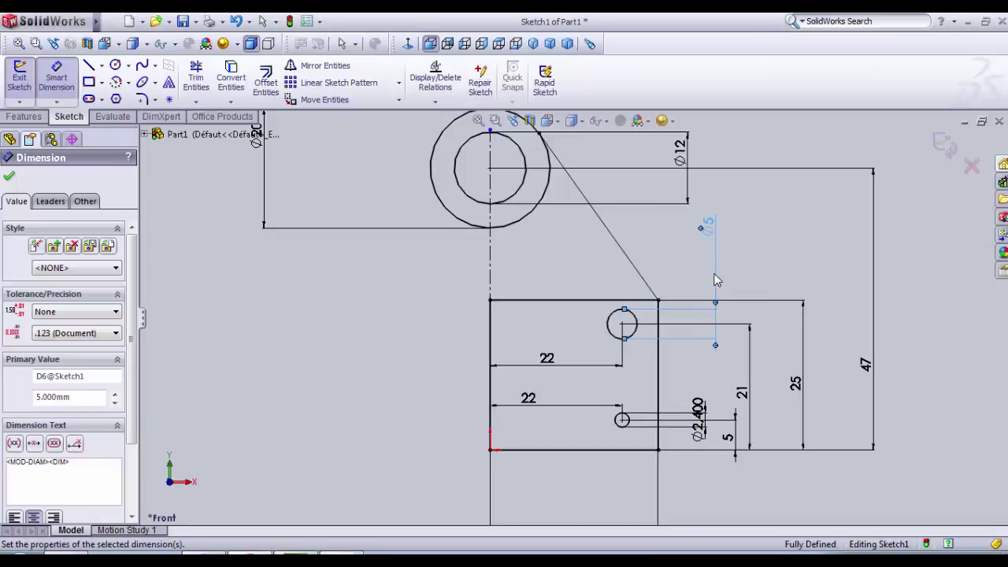
pyautogui.doubleClick(698, 409)
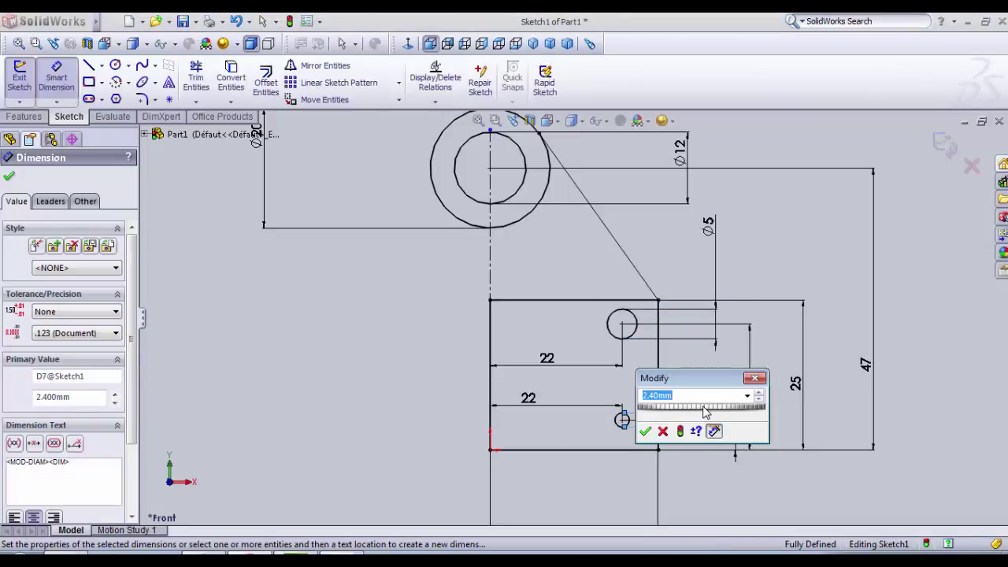
pyautogui.press('Return')
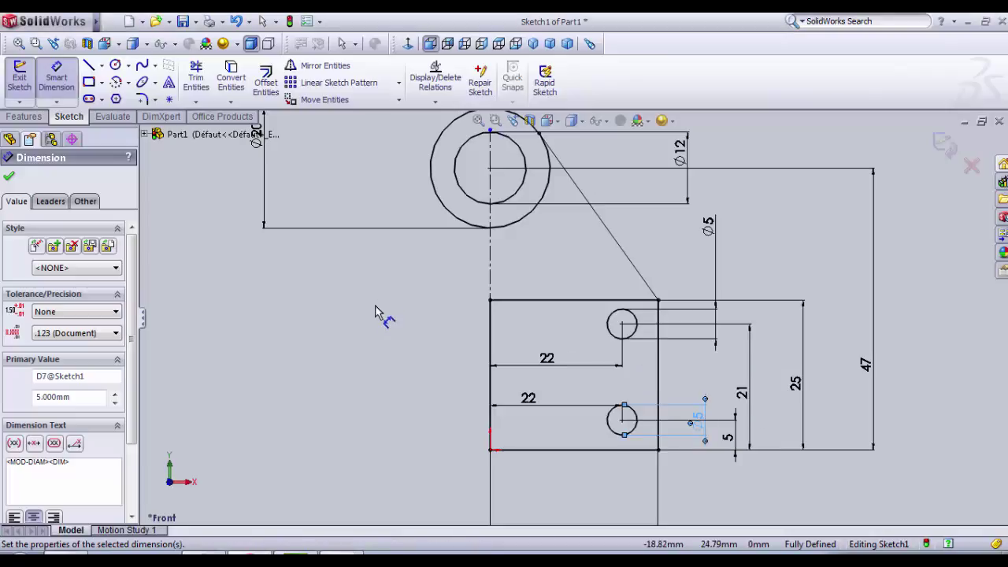
pyautogui.click(392, 325)
# Step: Mirror both holes, the right edge, tangent line and bottom edge about the centreline
pyautogui.click(306, 71)
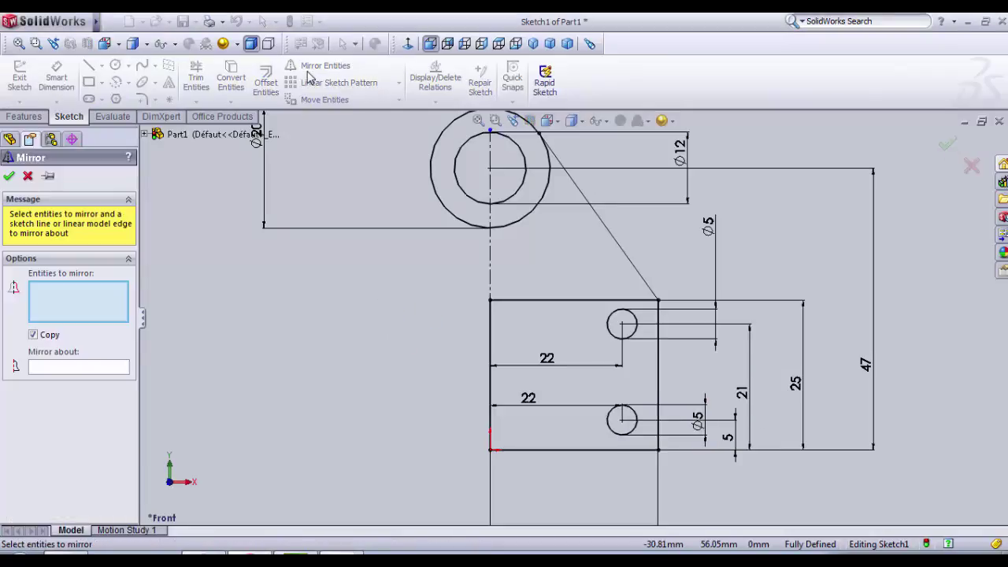
pyautogui.click(84, 368)
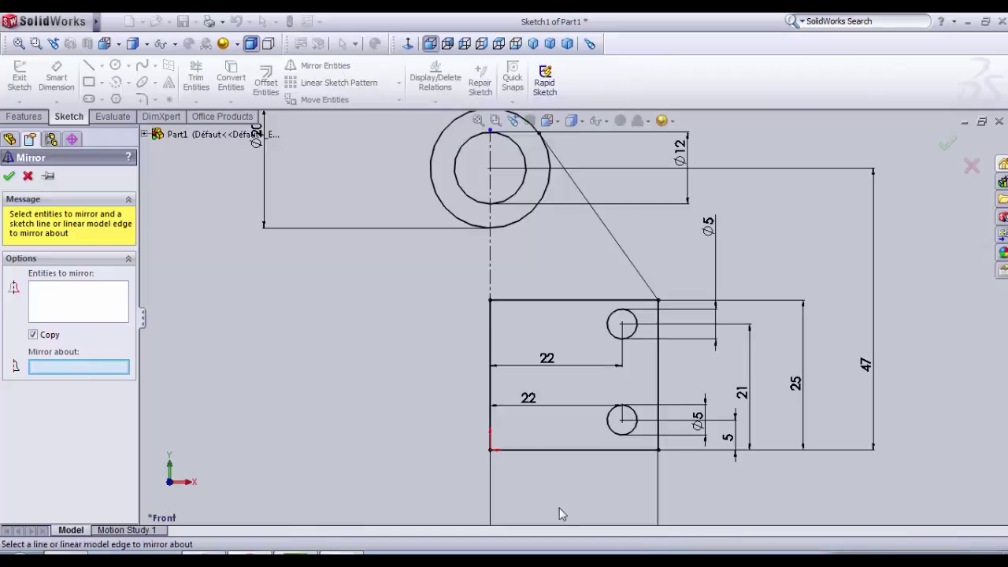
pyautogui.click(492, 260)
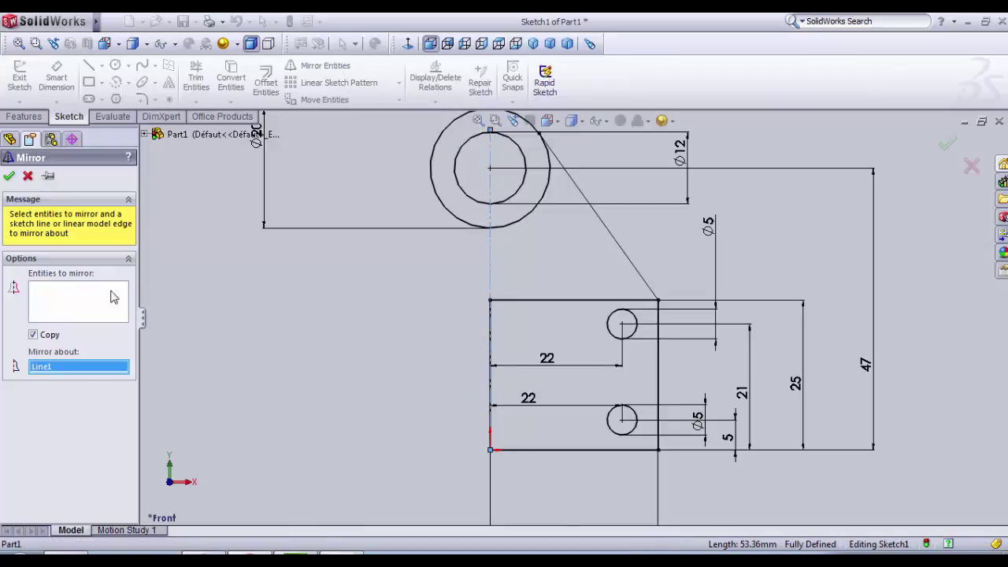
pyautogui.click(84, 308)
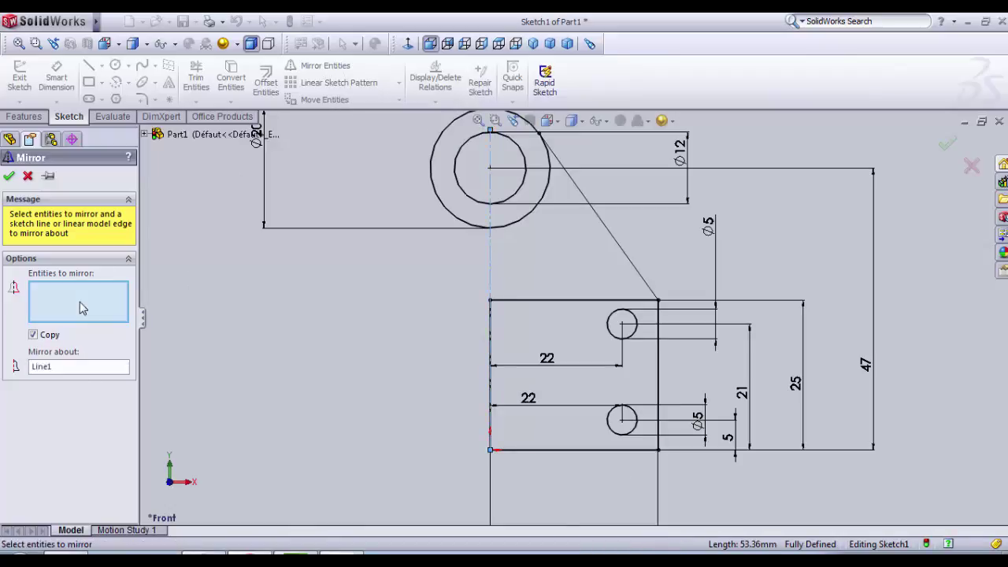
pyautogui.click(618, 345)
pyautogui.click(635, 422)
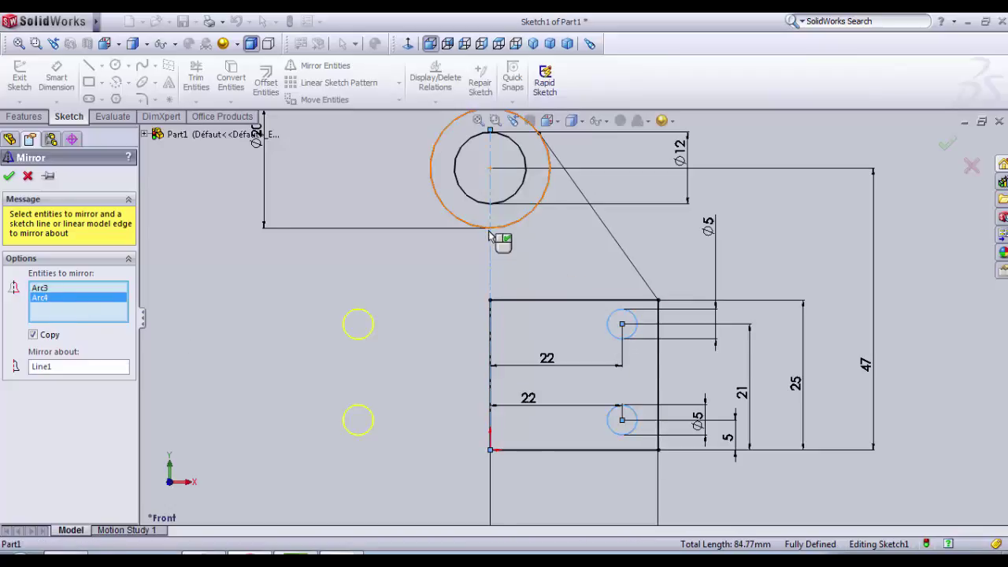
pyautogui.press('f')
pyautogui.moveTo(591, 466)
pyautogui.mouseDown()
pyautogui.moveTo(646, 320)
pyautogui.moveTo(648, 260)
pyautogui.mouseUp()
pyautogui.click(623, 295)
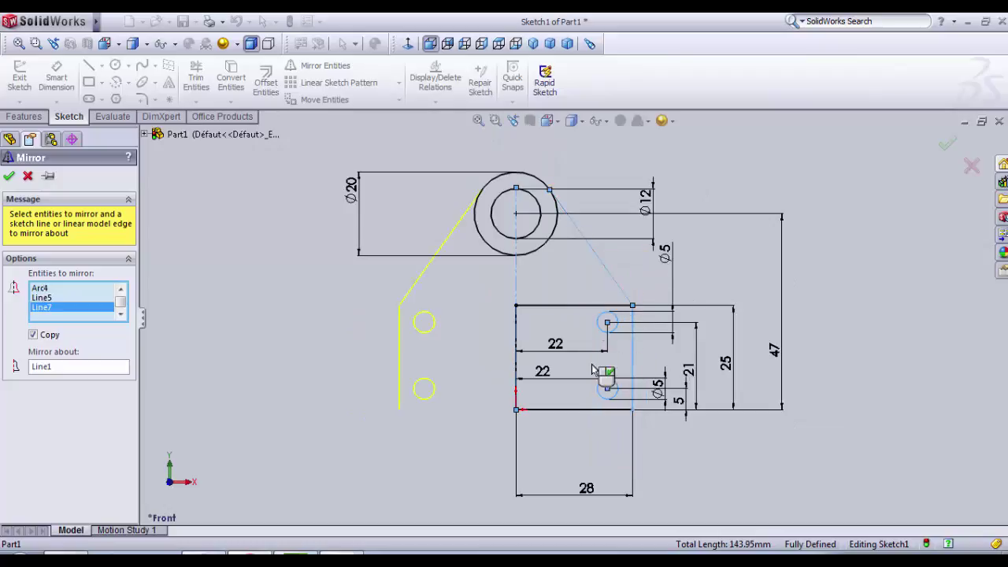
pyautogui.click(589, 410)
pyautogui.scroll(-2, 504, 319)
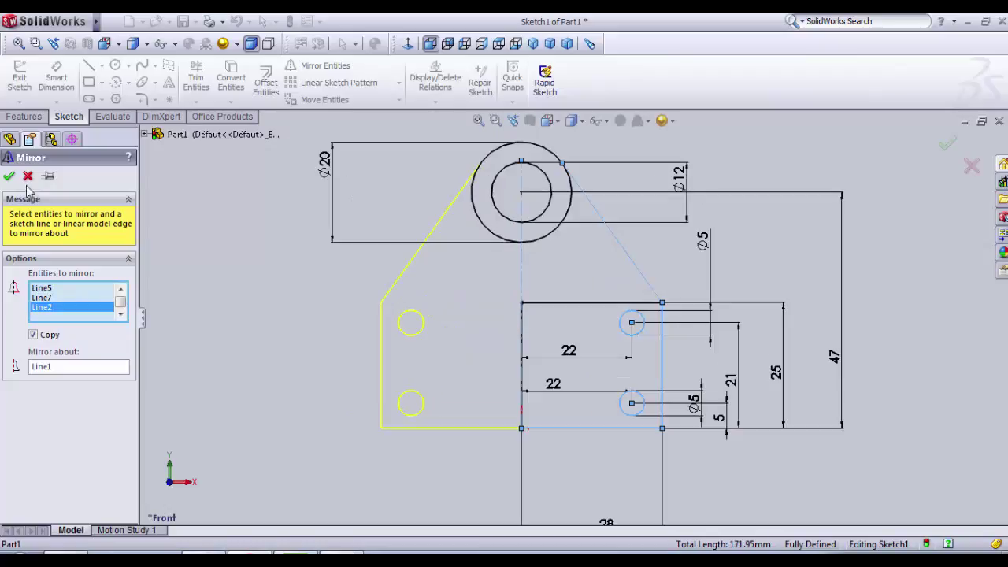
pyautogui.click(11, 176)
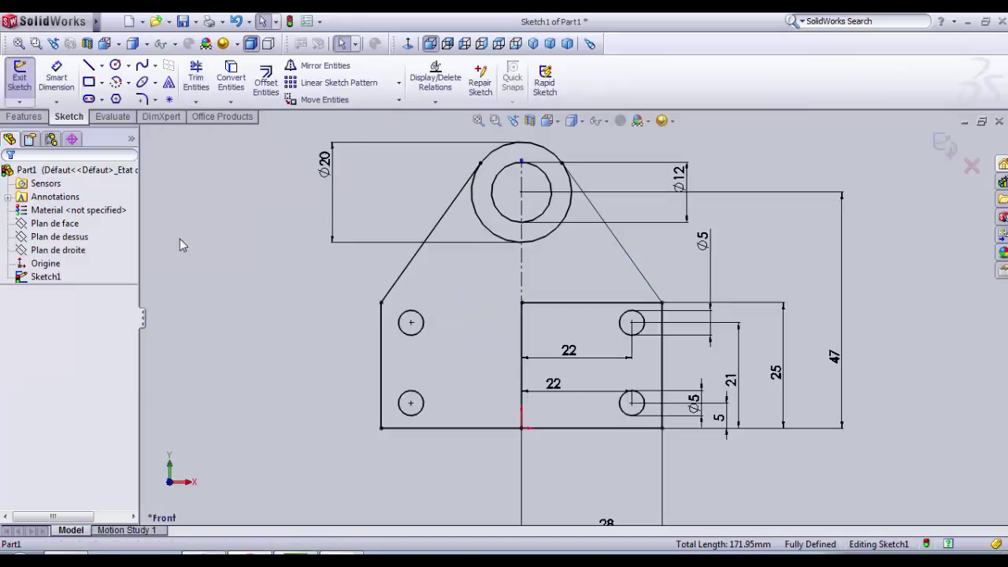
# Step: Trim the rectangle's top edge and inner vertical line, then exit the sketch
pyautogui.click(195, 83)
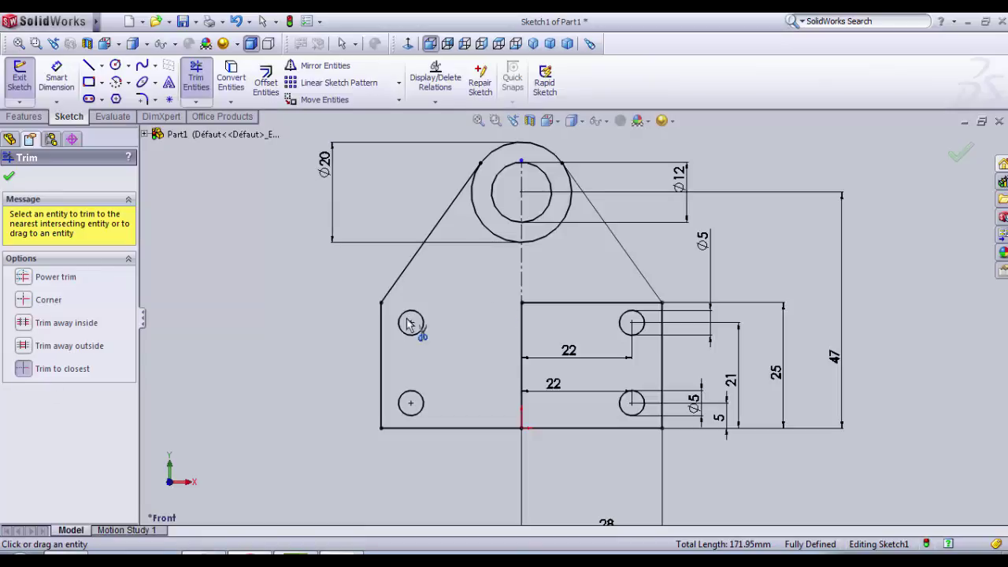
pyautogui.click(551, 303)
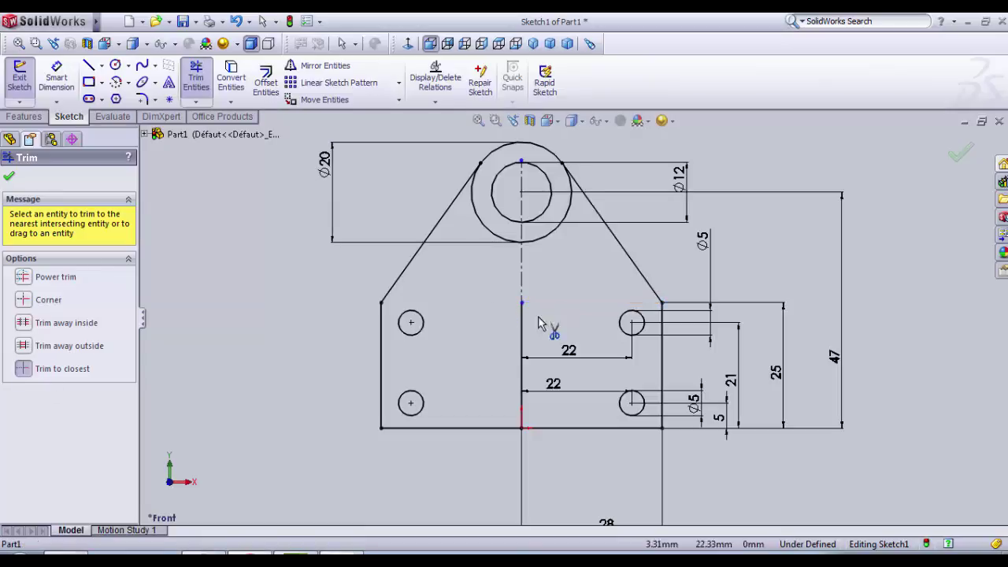
pyautogui.click(531, 337)
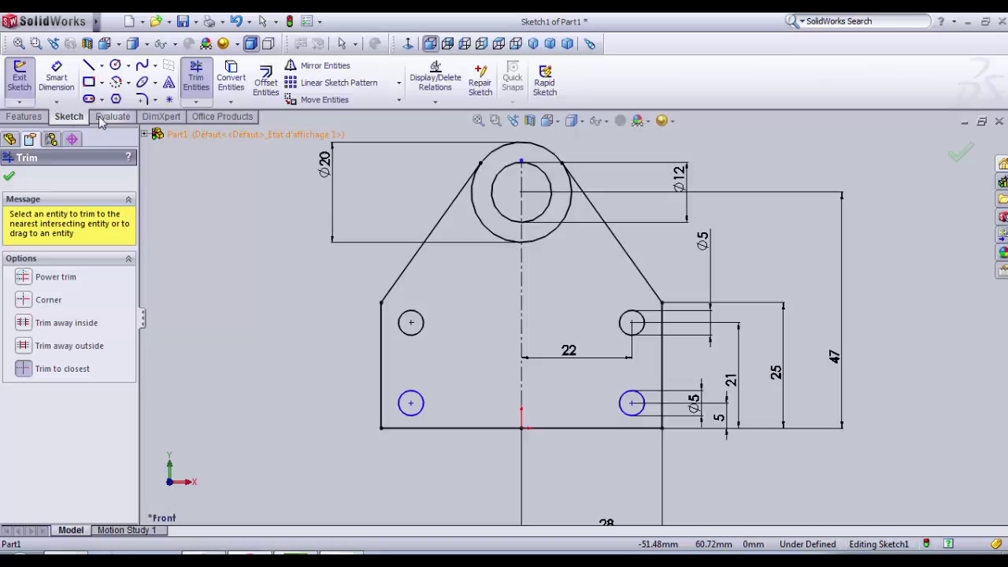
pyautogui.click(26, 92)
pyautogui.moveTo(317, 268)
pyautogui.mouseDown(button='middle')
pyautogui.moveTo(484, 273)
pyautogui.moveTo(450, 315)
pyautogui.moveTo(457, 353)
pyautogui.mouseUp(button='middle')
# Step: Extrude both sketch regions of Sketch1 to a depth of 6 mm
pyautogui.click(30, 118)
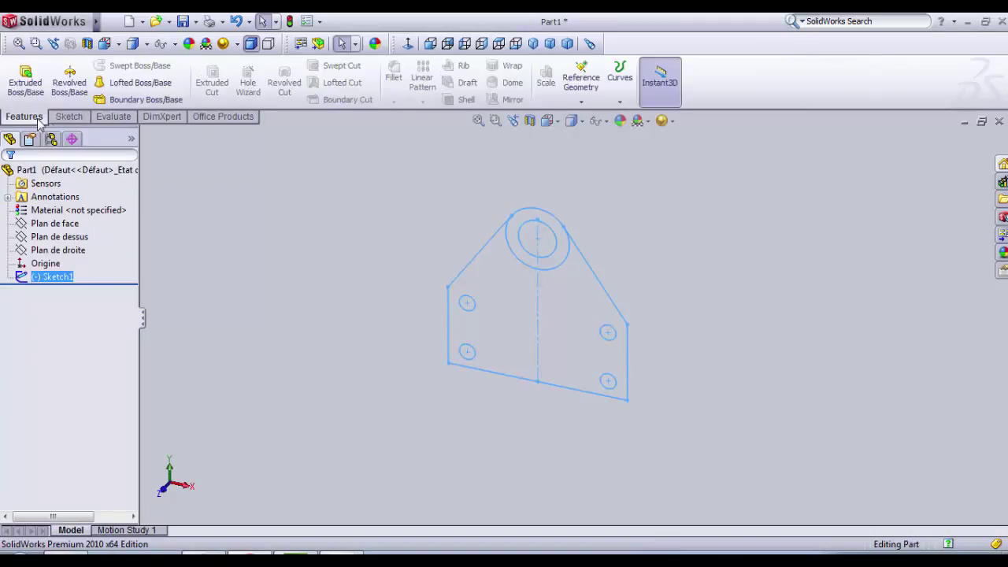
pyautogui.click(26, 79)
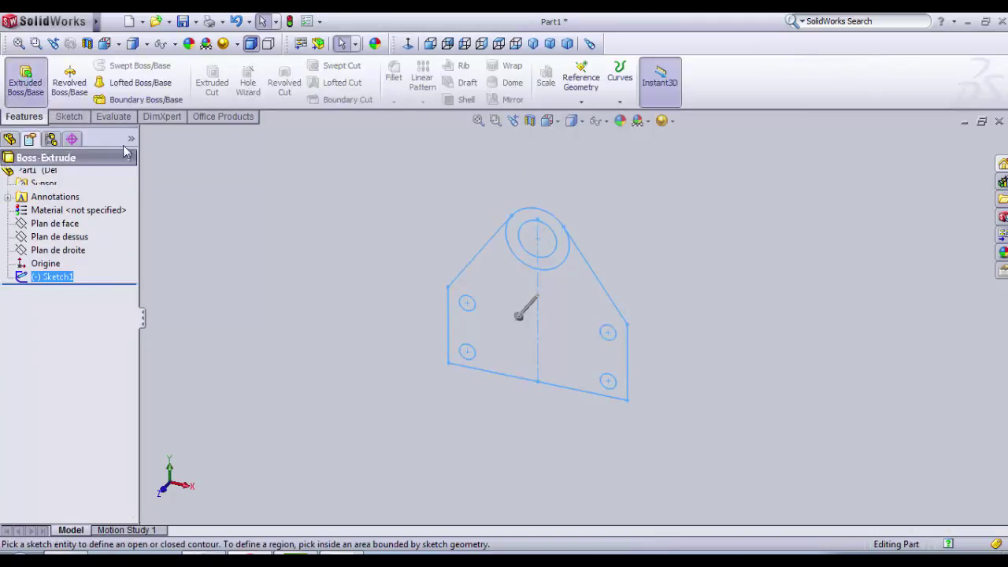
pyautogui.click(577, 329)
pyautogui.click(463, 285)
pyautogui.moveTo(432, 295); pyautogui.dragTo(378, 307, button='middle')
pyautogui.moveTo(75, 318); pyautogui.dragTo(31, 317)
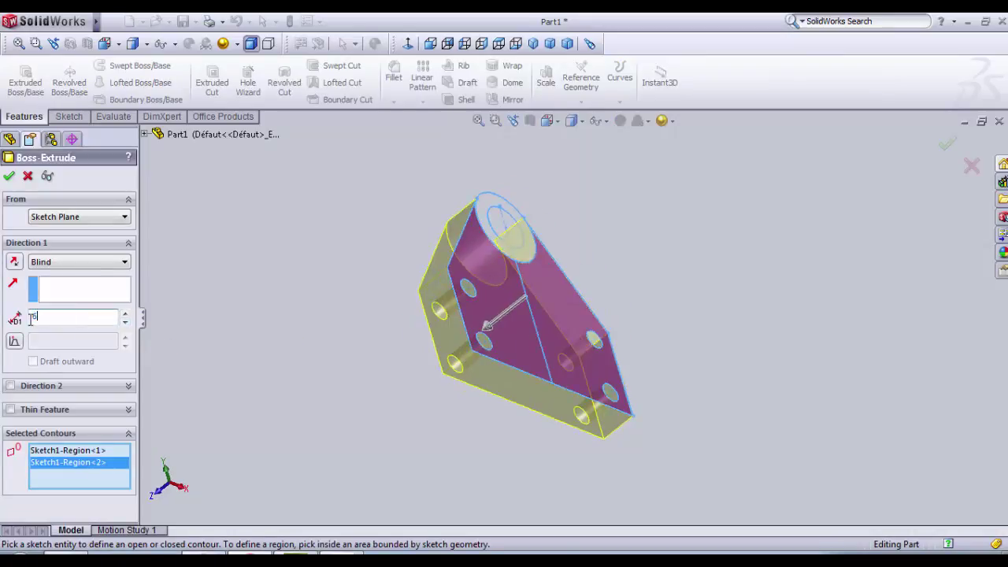
pyautogui.write('6')
pyautogui.press('Return')
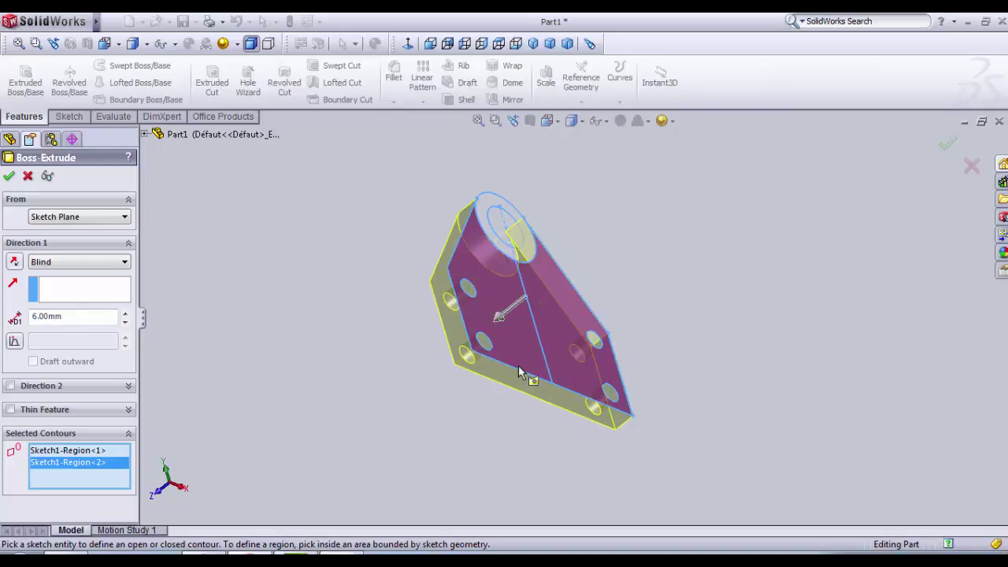
pyautogui.moveTo(522, 373)
pyautogui.mouseDown(button='middle')
pyautogui.moveTo(508, 310)
pyautogui.moveTo(517, 396)
pyautogui.moveTo(522, 382)
pyautogui.mouseUp(button='middle')
pyautogui.click(10, 176)
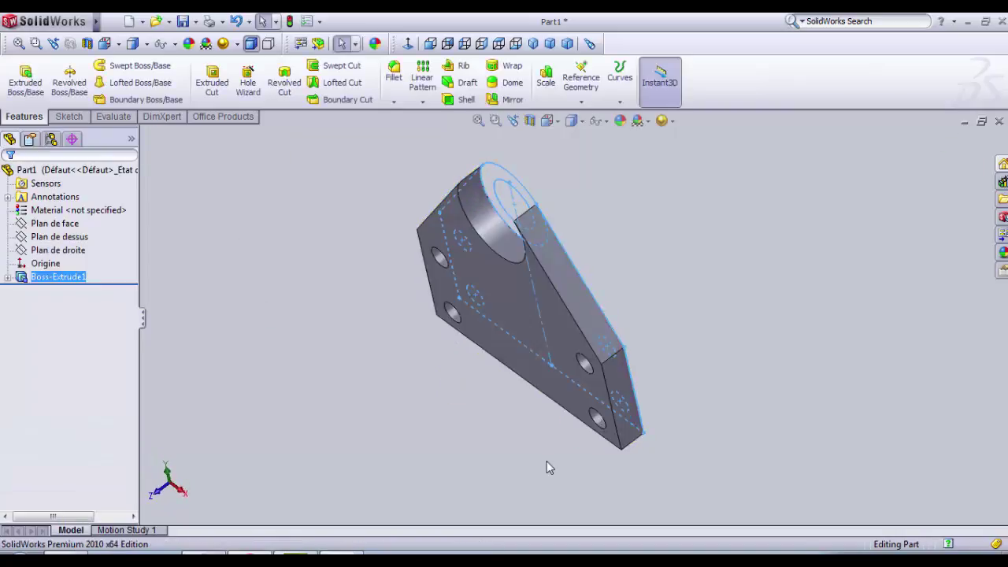
pyautogui.moveTo(546, 461); pyautogui.dragTo(557, 383, button='middle')
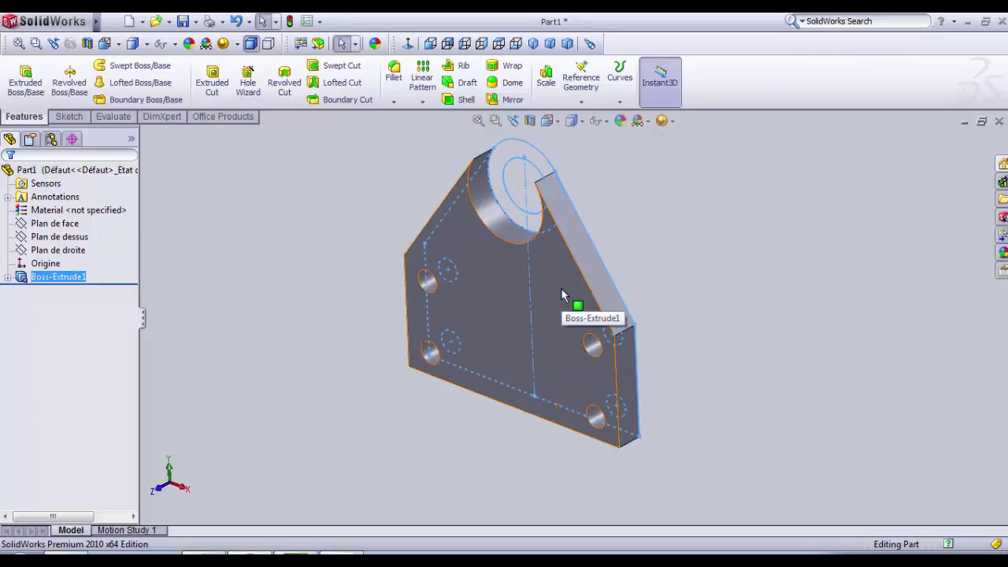
# Step: Edit Boss-Extrude1 so both sketch regions are included, and confirm it
pyautogui.rightClick(66, 278)
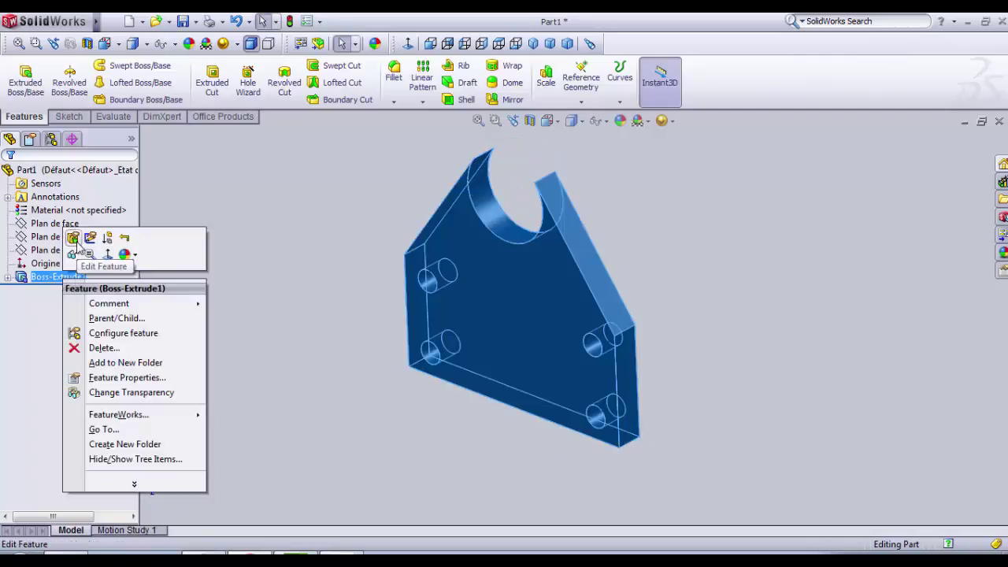
pyautogui.click(73, 237)
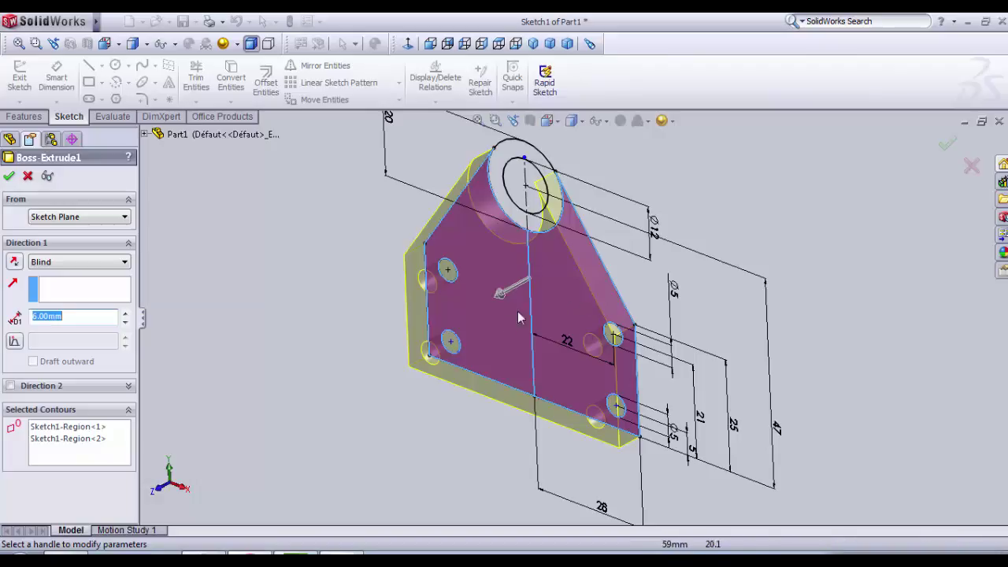
pyautogui.moveTo(506, 319); pyautogui.dragTo(516, 361, button='middle')
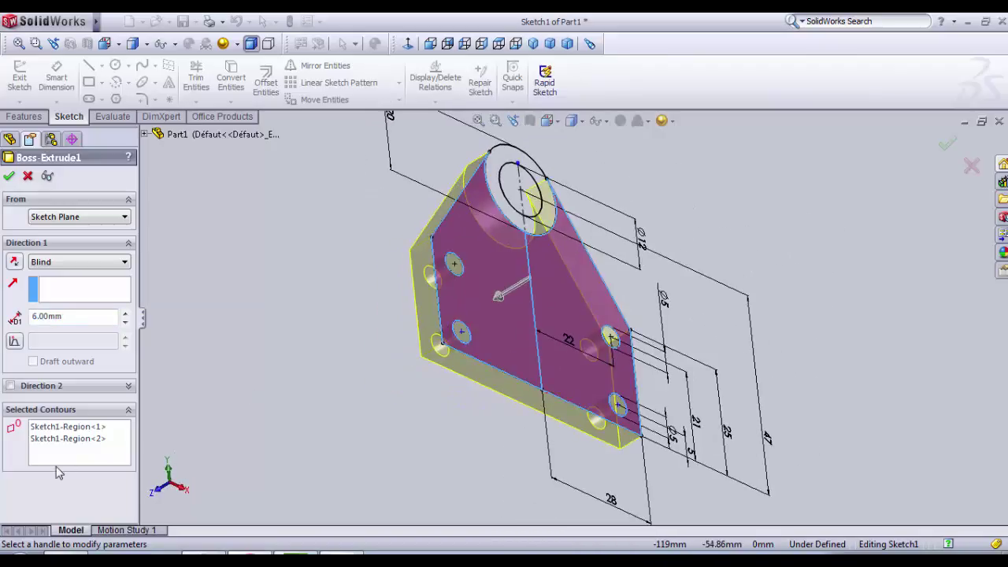
pyautogui.click(66, 441)
pyautogui.click(73, 439)
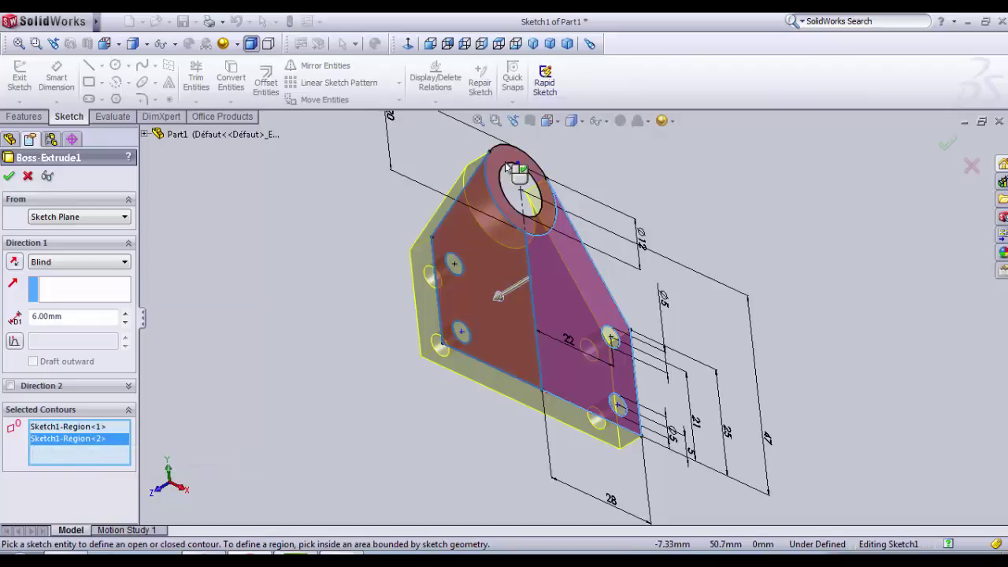
pyautogui.click(8, 175)
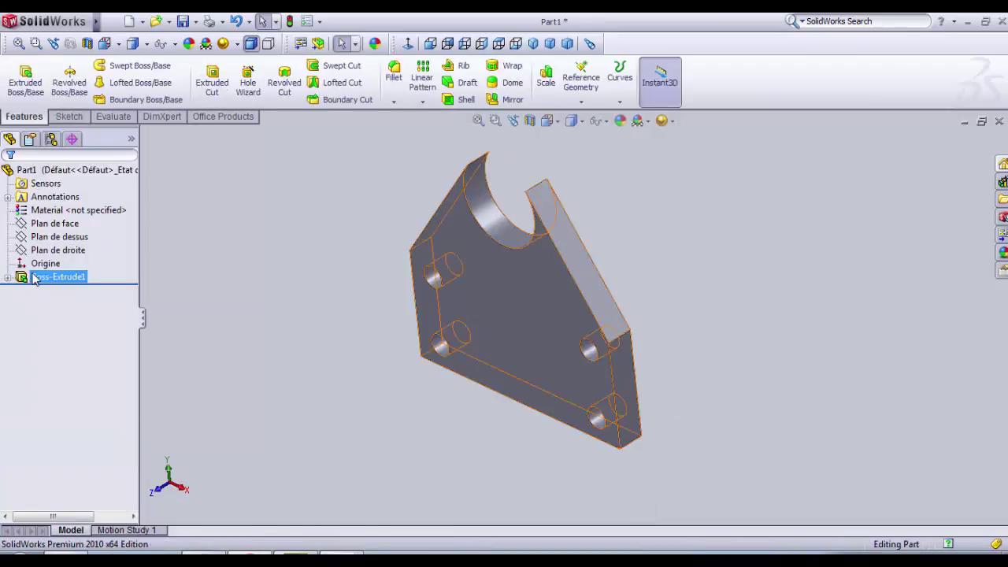
# Step: Start a new boss extrusion from Sketch1 on the ring region, 6.5 mm deep
pyautogui.click(8, 277)
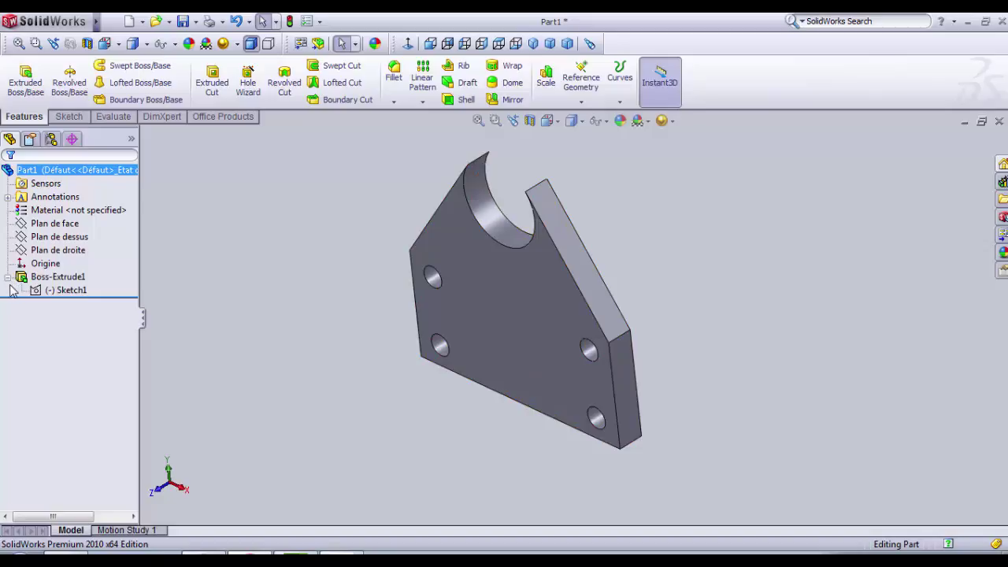
pyautogui.click(59, 291)
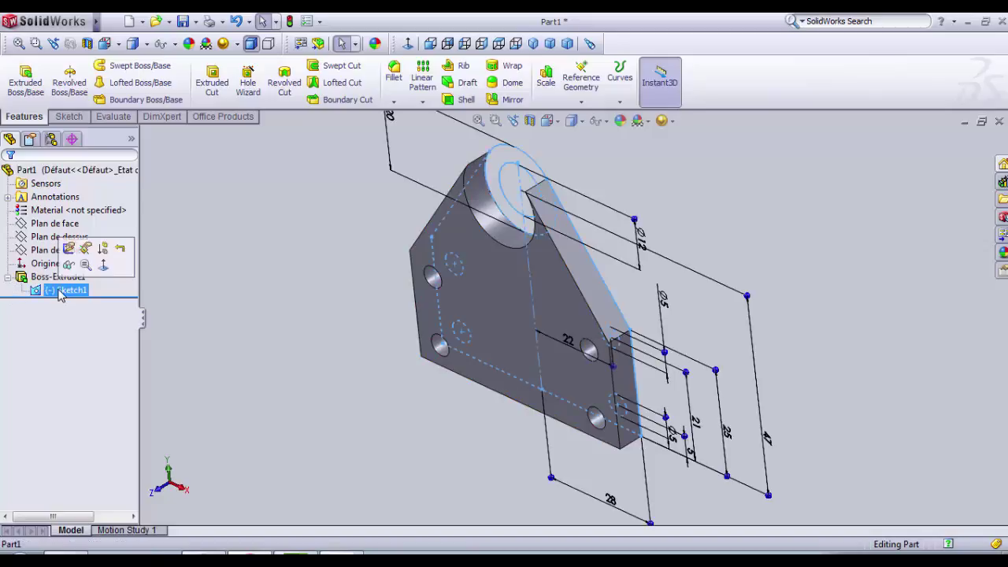
pyautogui.click(34, 93)
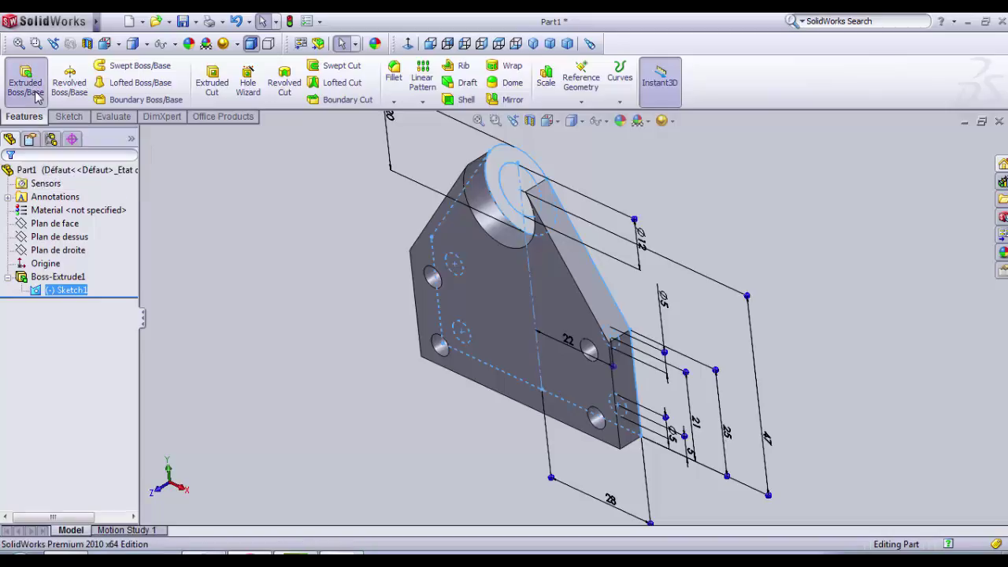
pyautogui.click(489, 185)
pyautogui.scroll(-5, 528, 189)
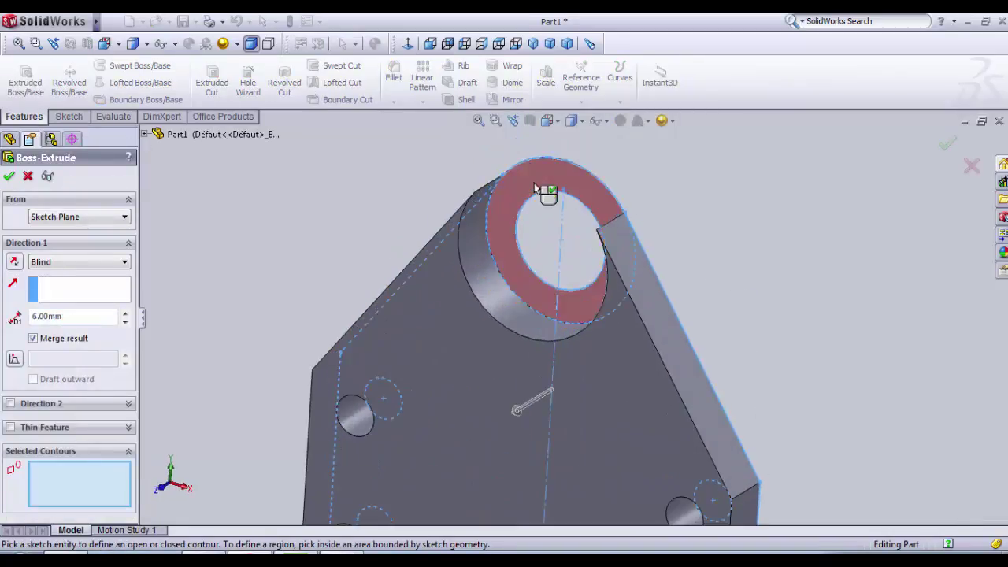
pyautogui.click(534, 187)
pyautogui.moveTo(546, 186)
pyautogui.mouseDown(button='middle')
pyautogui.moveTo(515, 131)
pyautogui.moveTo(481, 164)
pyautogui.mouseUp(button='middle')
pyautogui.moveTo(419, 286); pyautogui.dragTo(443, 333, button='middle')
pyautogui.scroll(-2, 546, 353)
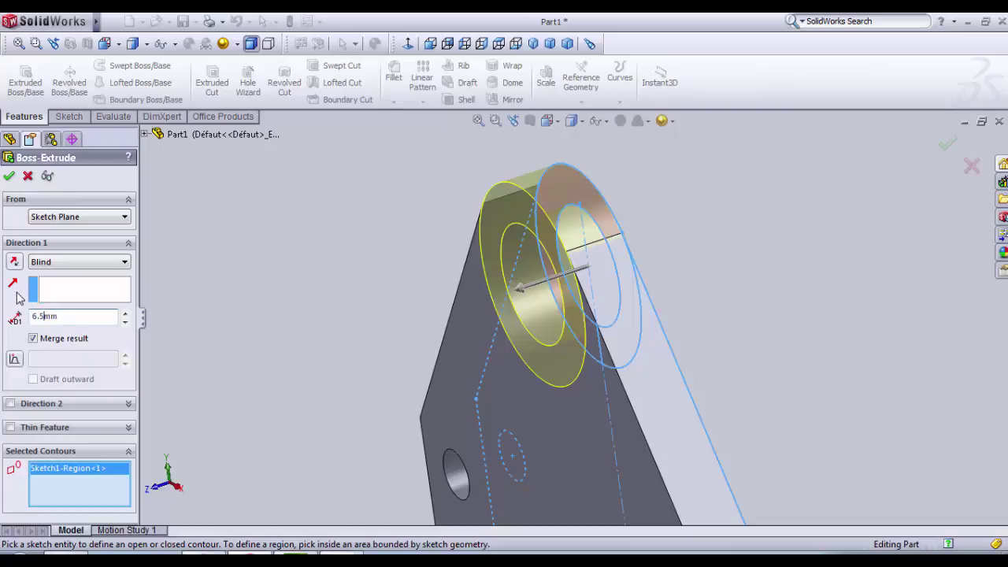
pyautogui.press('Return')
# Step: Add a 0.5 mm Direction 2 depth to the ring boss and confirm it
pyautogui.moveTo(347, 359)
pyautogui.mouseDown(button='middle')
pyautogui.moveTo(322, 319)
pyautogui.moveTo(350, 378)
pyautogui.mouseUp(button='middle')
pyautogui.click(10, 404)
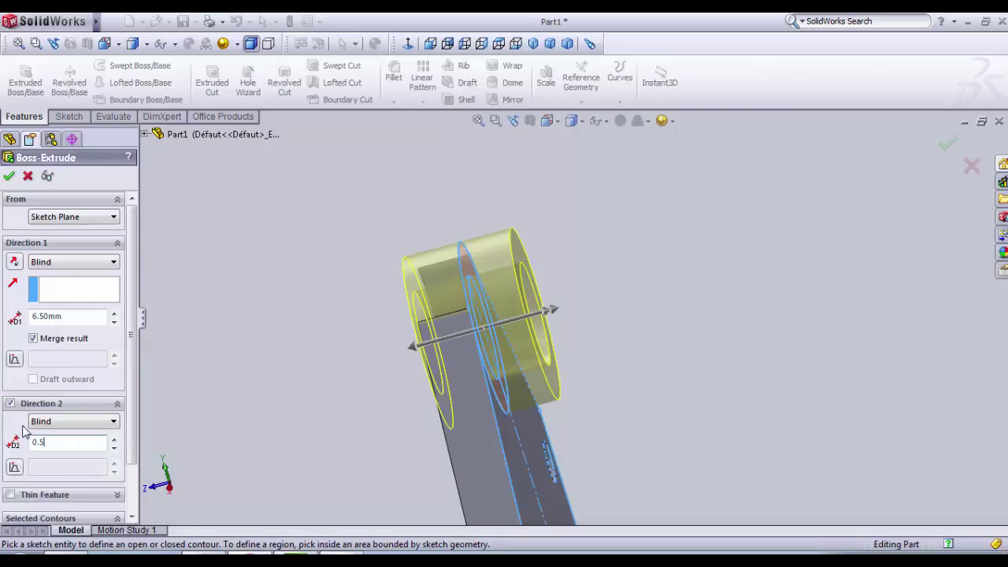
pyautogui.write('0.5')
pyautogui.press('Return')
pyautogui.moveTo(197, 410); pyautogui.dragTo(306, 382, button='middle')
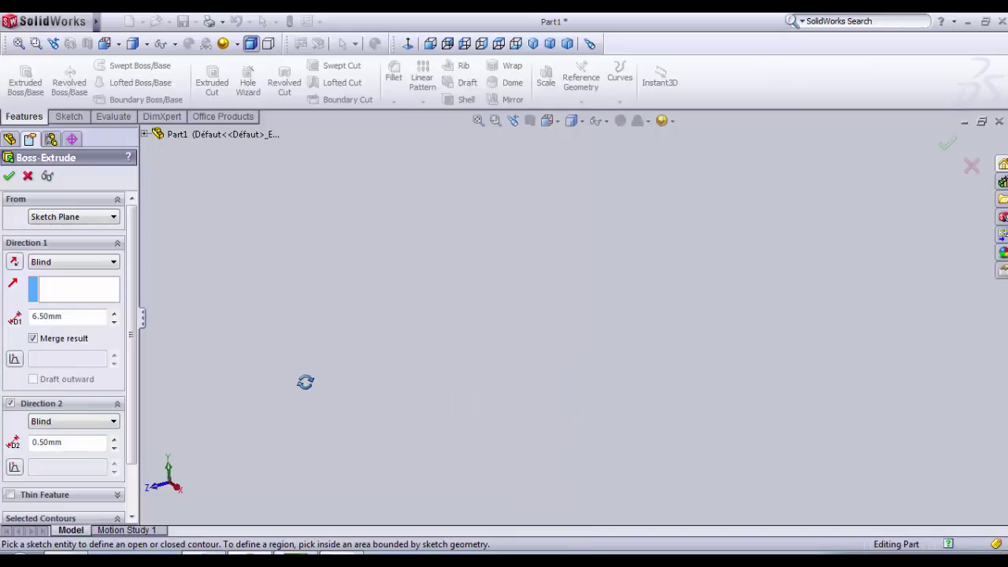
pyautogui.click(10, 176)
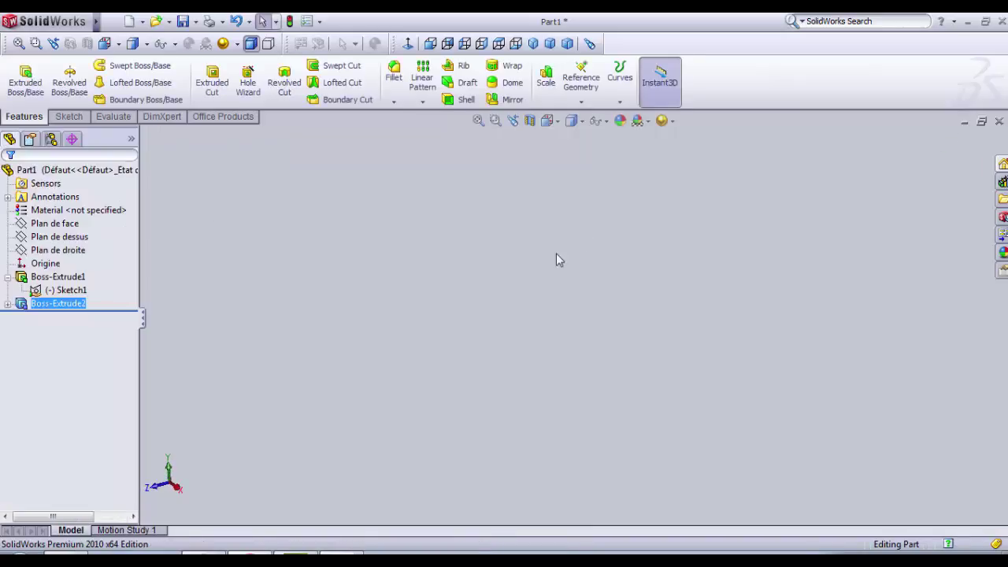
# Step: Snap the part to a standard view, then orbit and zoom to an angled three-quarter view
pyautogui.click(559, 123)
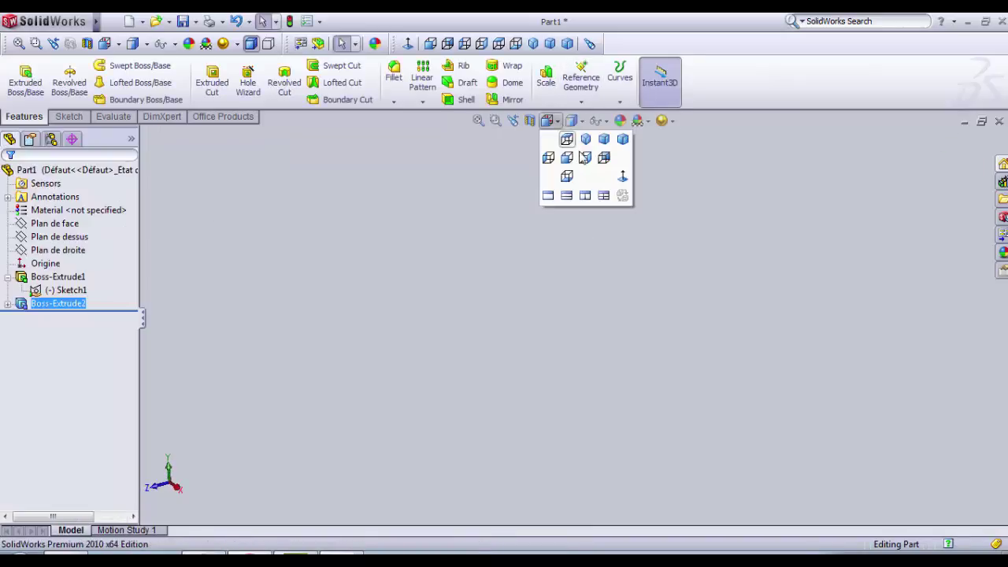
pyautogui.click(623, 178)
pyautogui.moveTo(920, 311); pyautogui.dragTo(745, 400, button='middle')
pyautogui.scroll(-3, 482, 301)
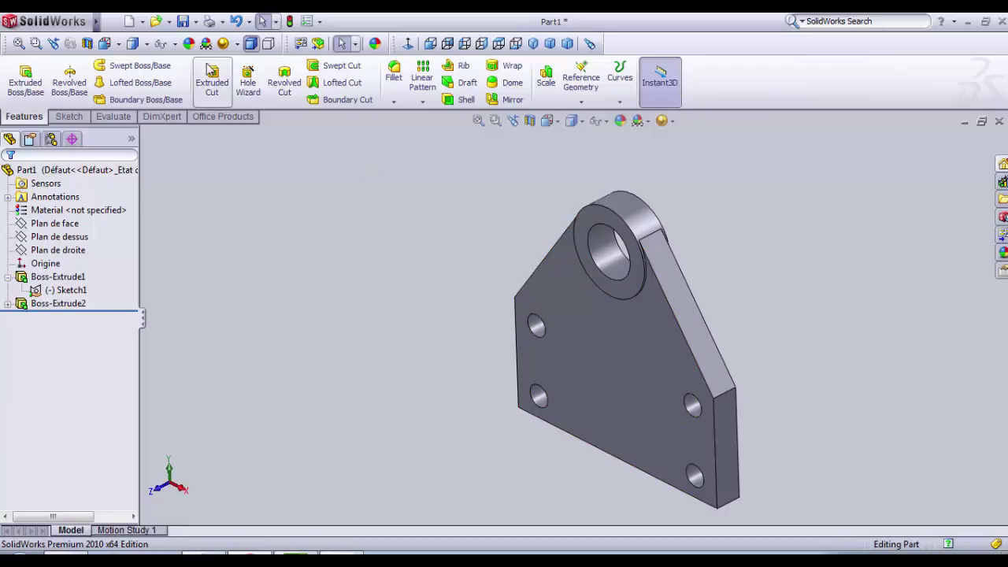
# Step: Apply a dark grey colour with the standard finish to the whole part
pyautogui.click(189, 43)
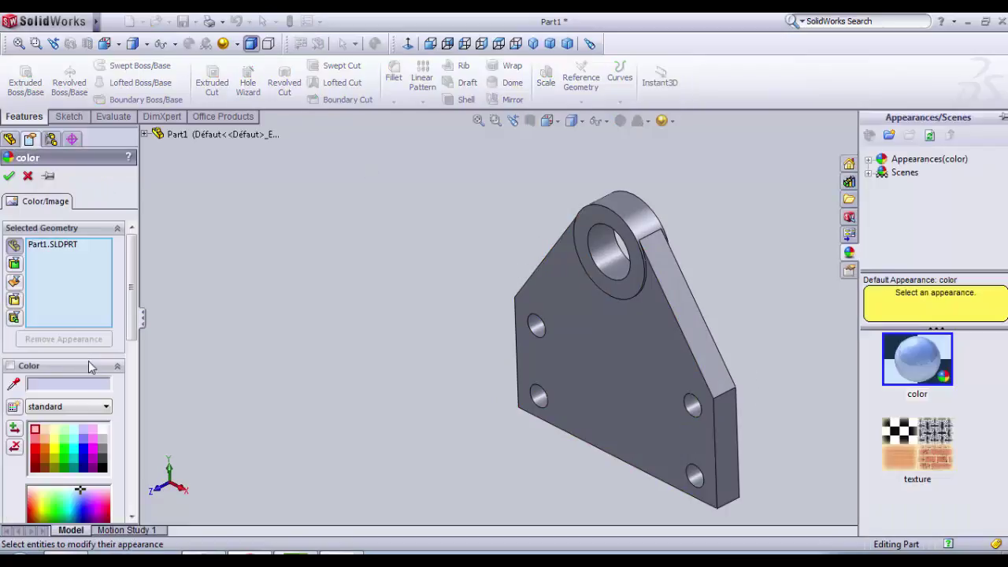
pyautogui.click(106, 407)
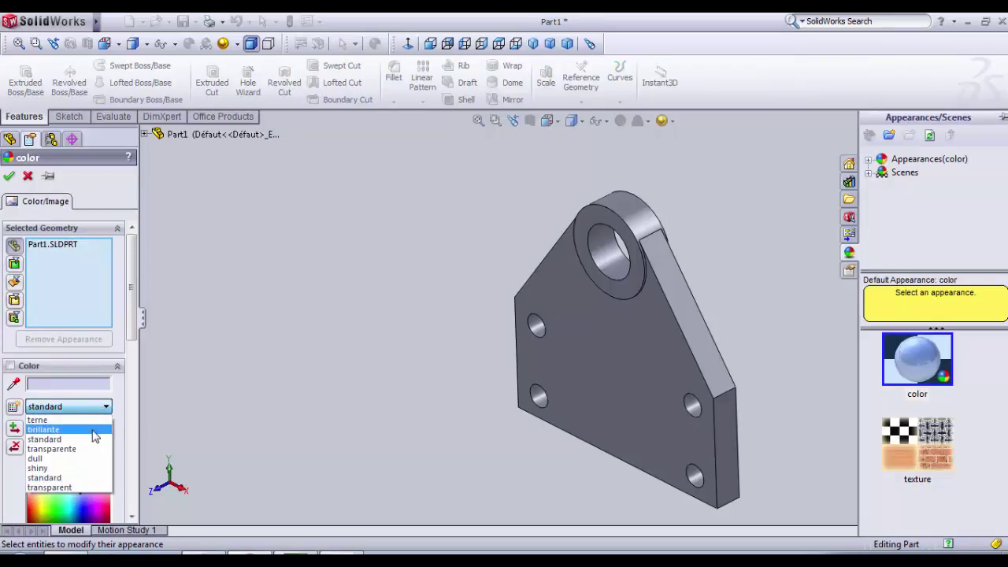
pyautogui.click(98, 439)
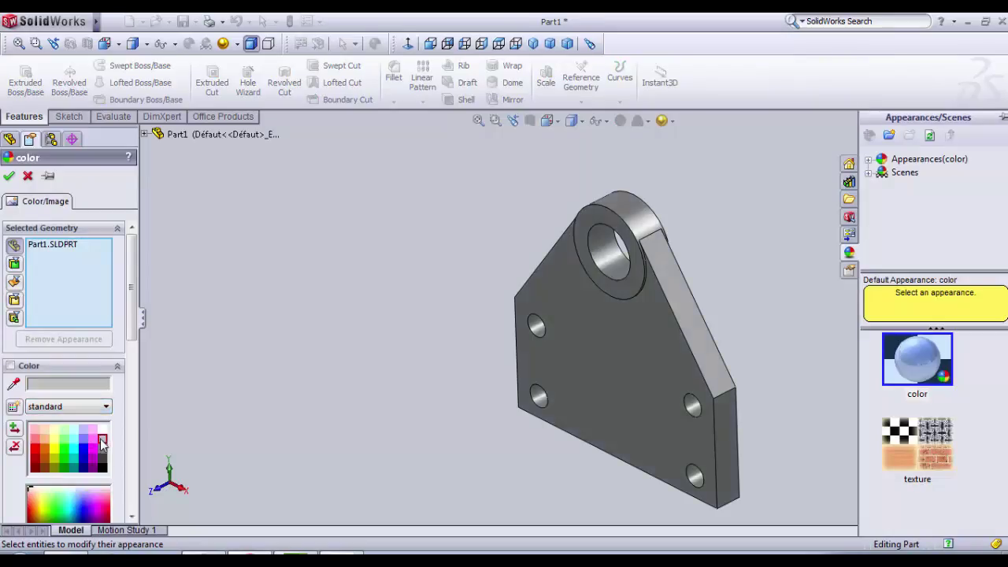
pyautogui.click(102, 449)
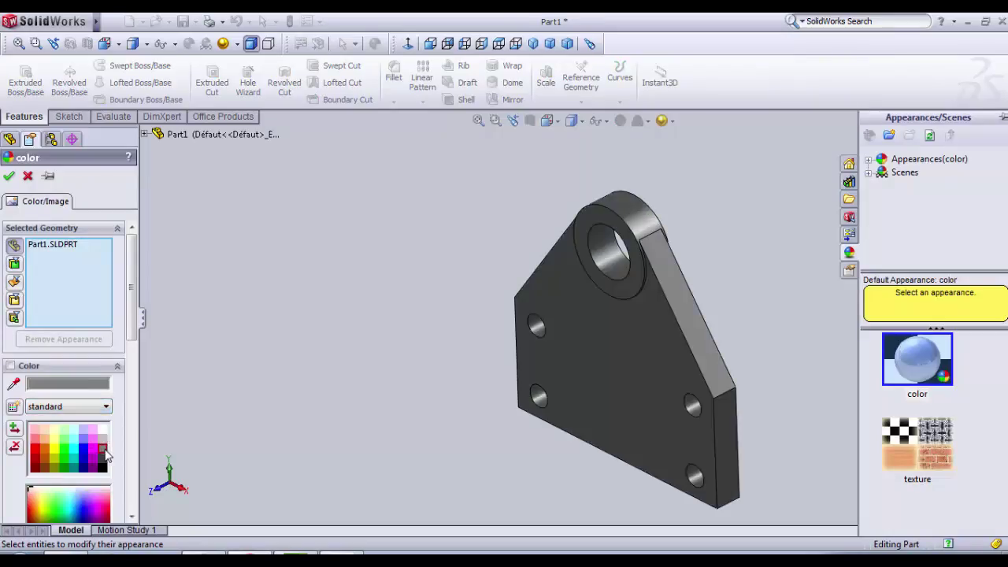
pyautogui.click(10, 176)
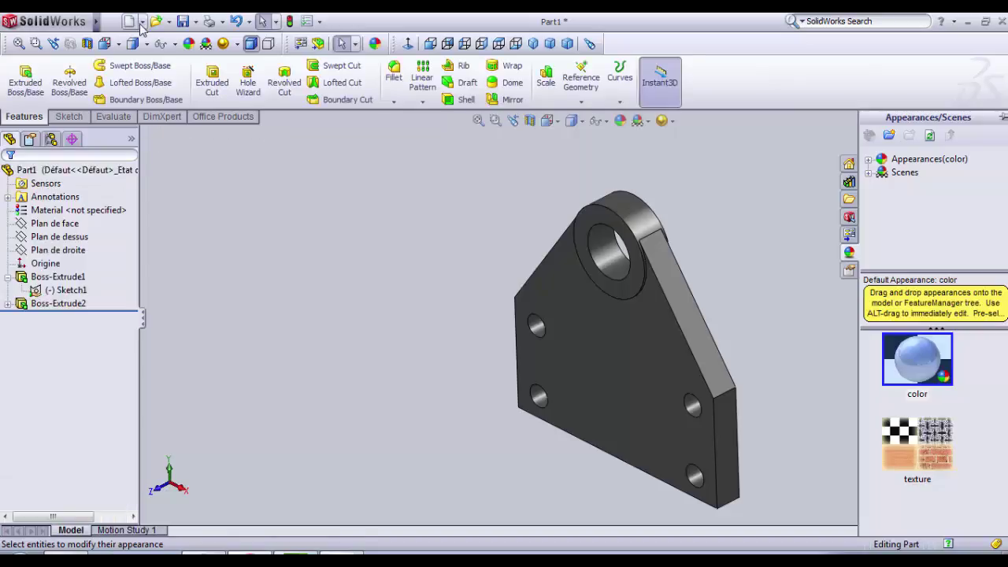
# Step: Save the part as screw_support in the 'cnc machine' folder under 'self tuto'
pyautogui.click(188, 23)
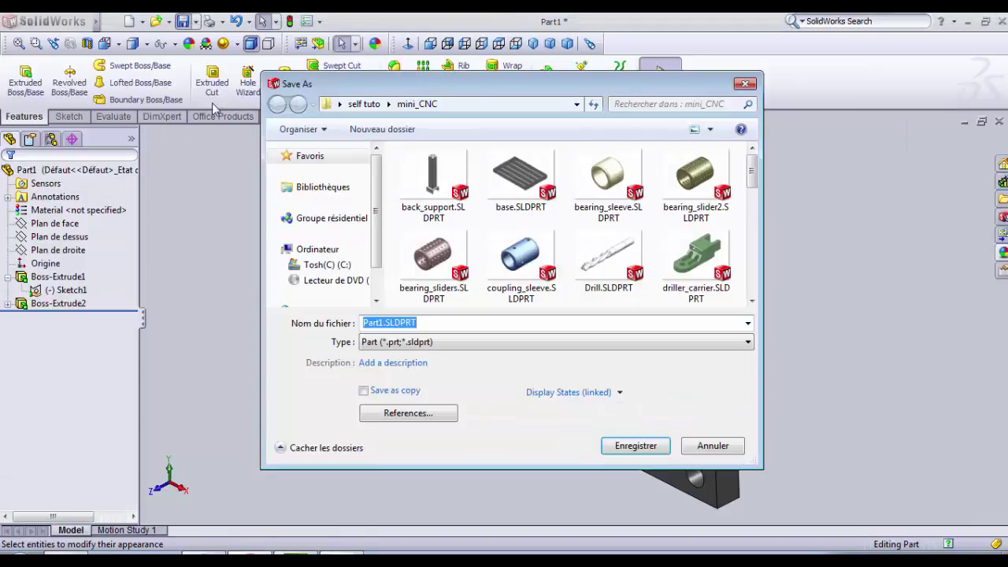
pyautogui.click(363, 104)
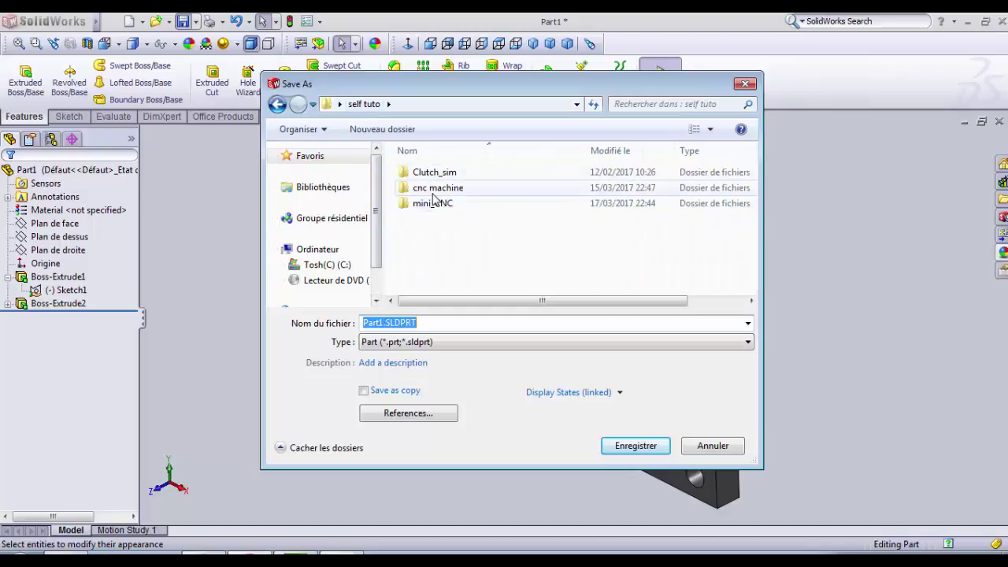
pyautogui.doubleClick(433, 189)
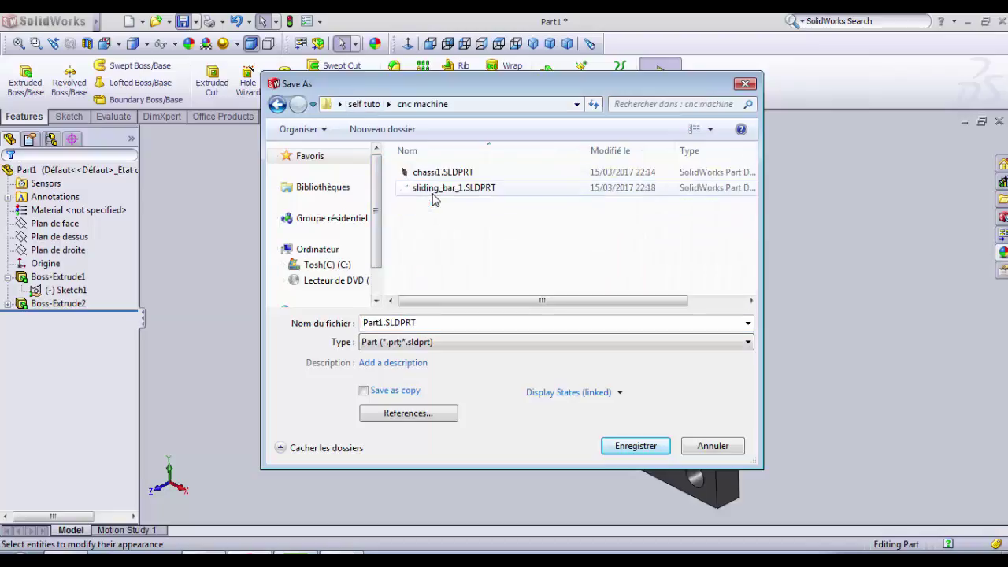
pyautogui.doubleClick(382, 324)
pyautogui.moveTo(383, 322); pyautogui.dragTo(356, 322)
pyautogui.write('scre')
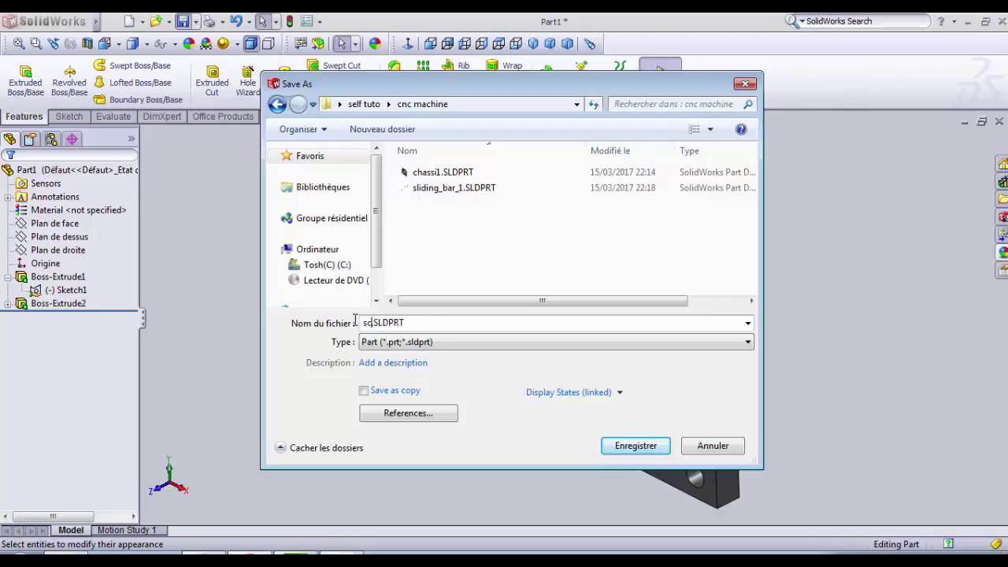
pyautogui.write('w_support')
pyautogui.click(635, 446)
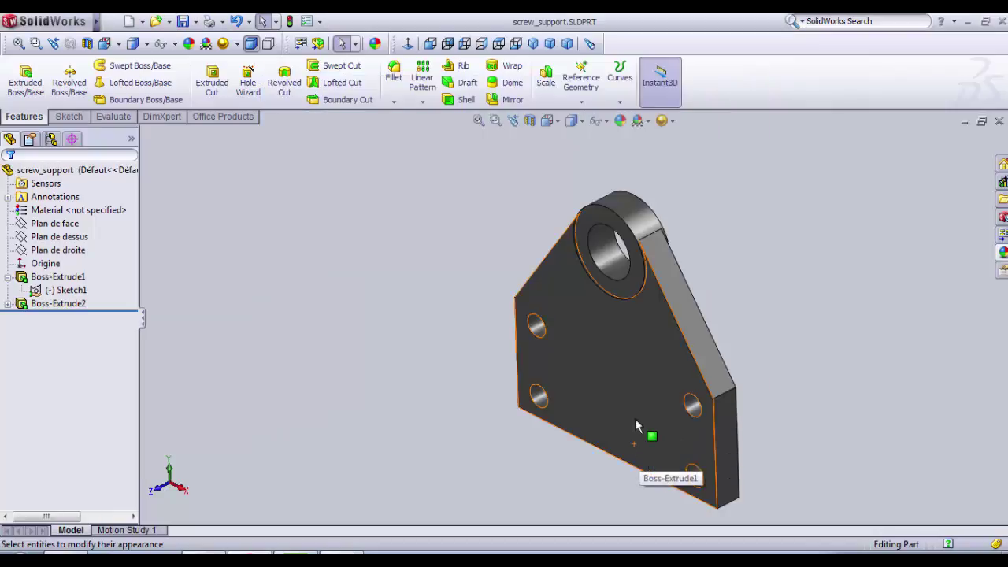
# Step: Turn the saved part slightly and minimize the screw_support document window
pyautogui.moveTo(756, 242); pyautogui.dragTo(761, 266, button='middle')
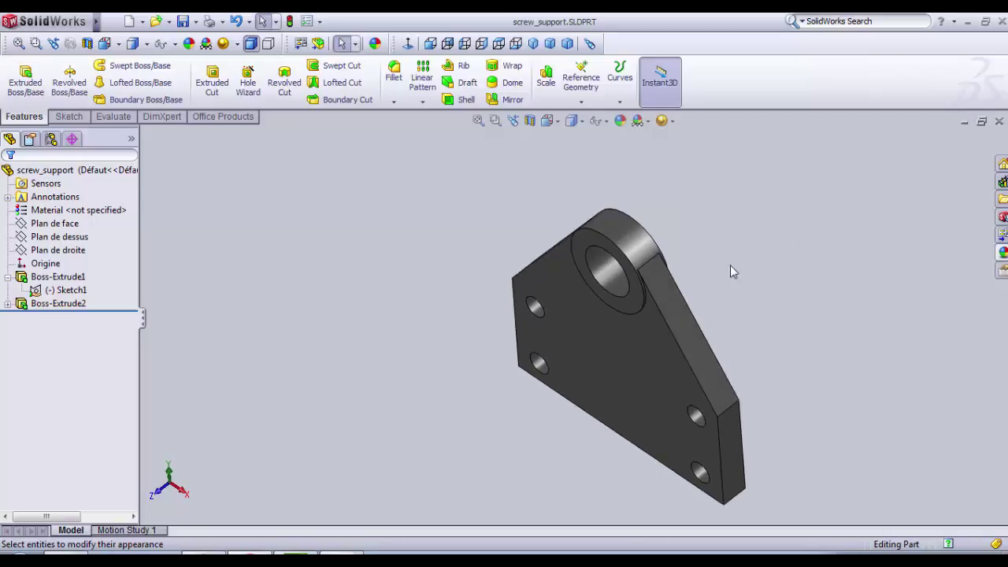
pyautogui.moveTo(732, 272)
pyautogui.mouseDown(button='middle')
pyautogui.moveTo(738, 265)
pyautogui.moveTo(748, 277)
pyautogui.mouseUp(button='middle')
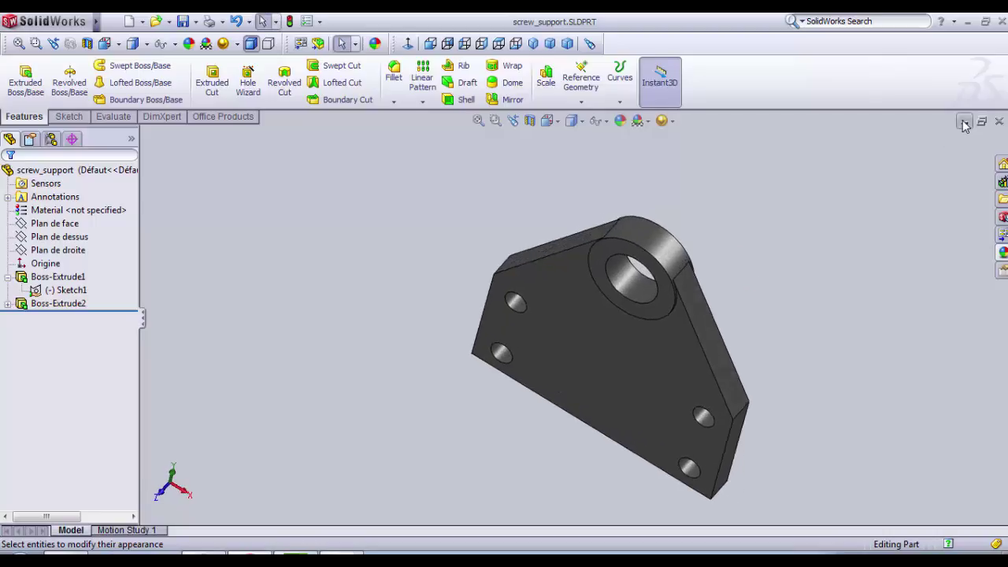
pyautogui.click(965, 122)
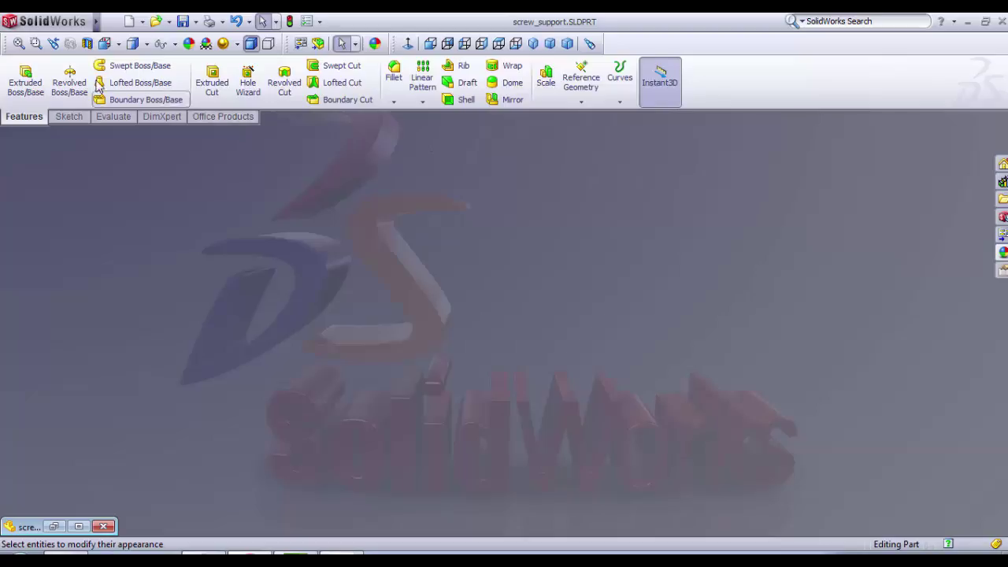
# Step: Create a new part document, Part2
pyautogui.click(135, 21)
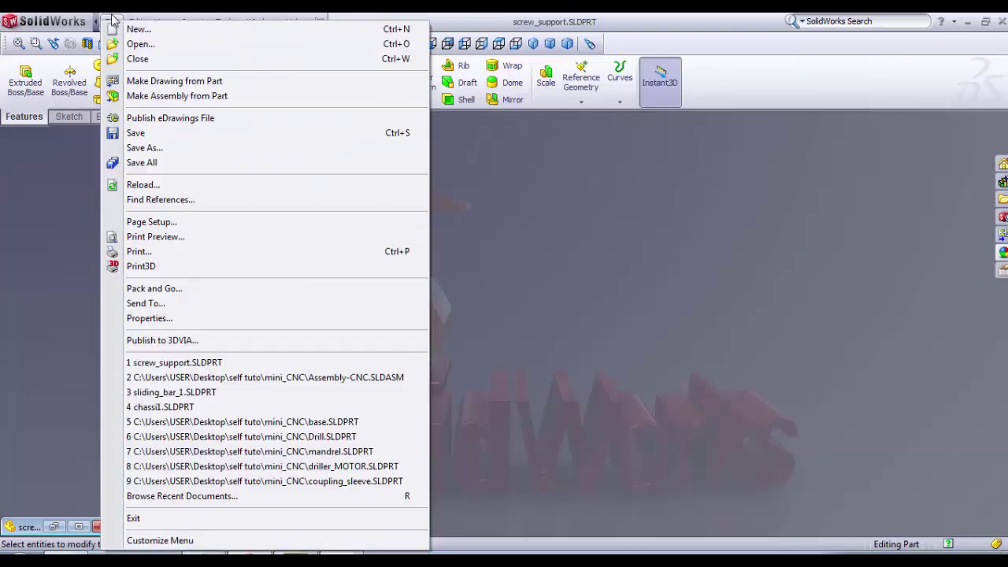
pyautogui.click(137, 27)
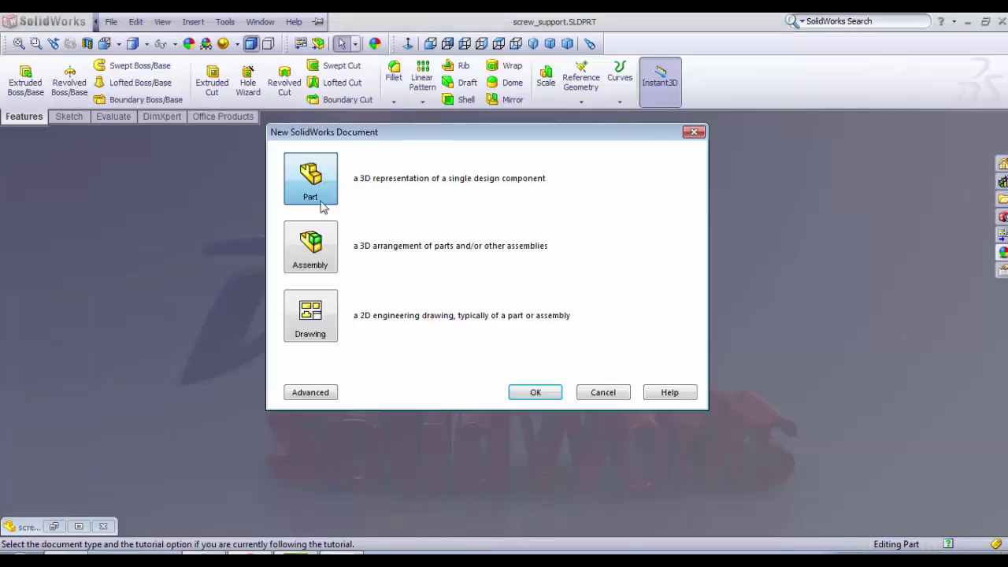
pyautogui.click(541, 394)
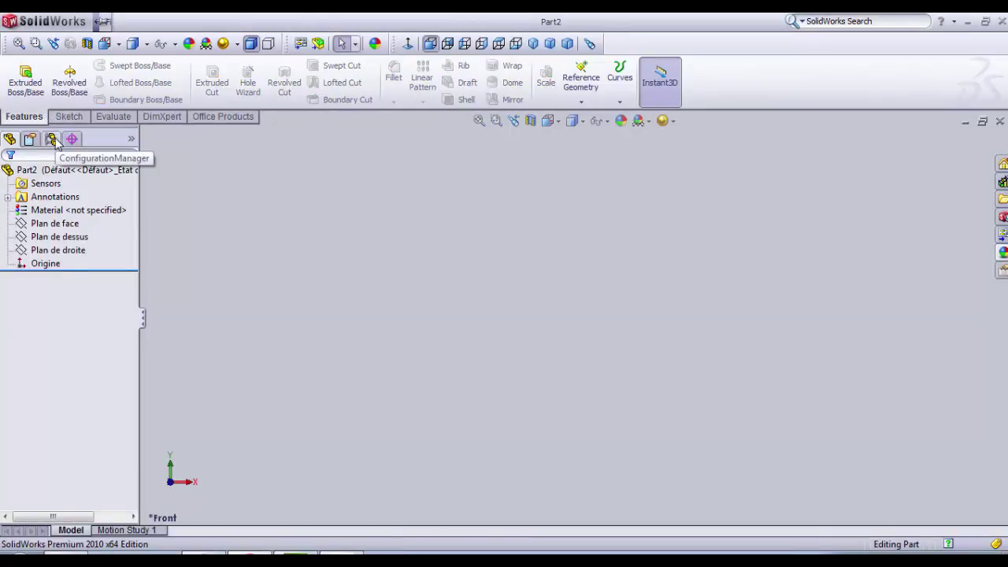
# Step: Check the part's configurations, return to the feature tree and start a new sketch
pyautogui.click(52, 140)
pyautogui.click(69, 116)
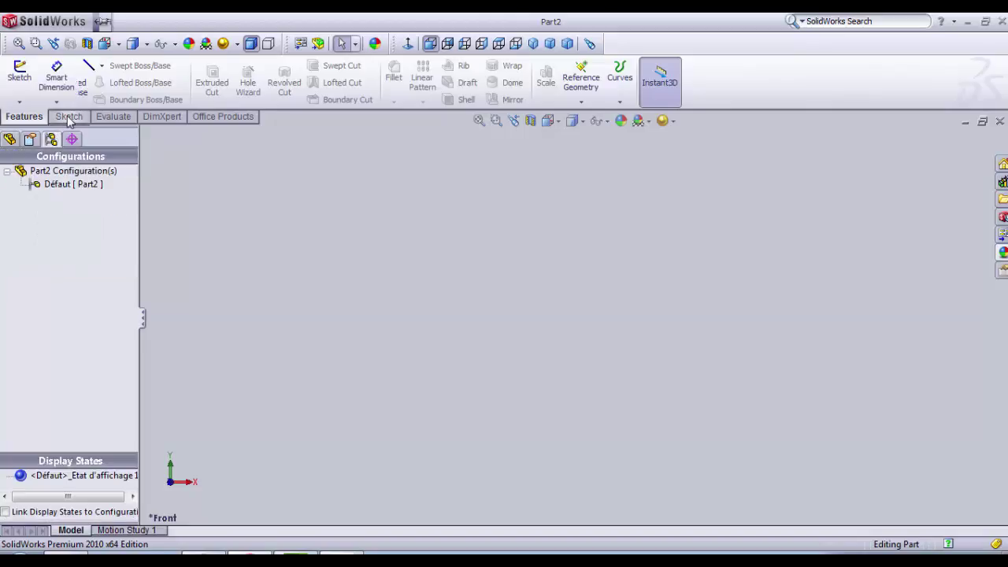
pyautogui.click(11, 140)
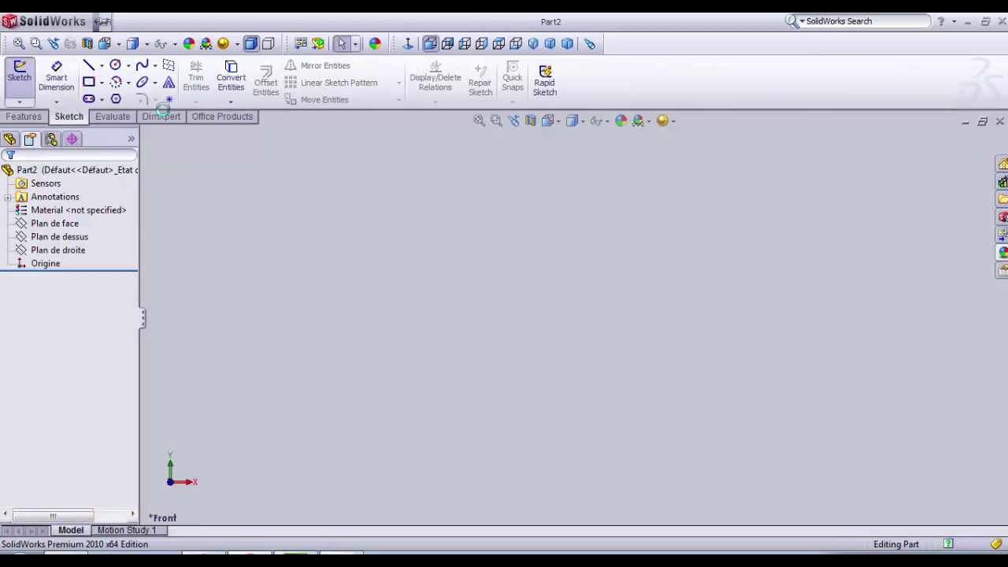
pyautogui.click(19, 75)
# Step: Sketch a corner rectangle from the origin on Plan de face
pyautogui.click(515, 236)
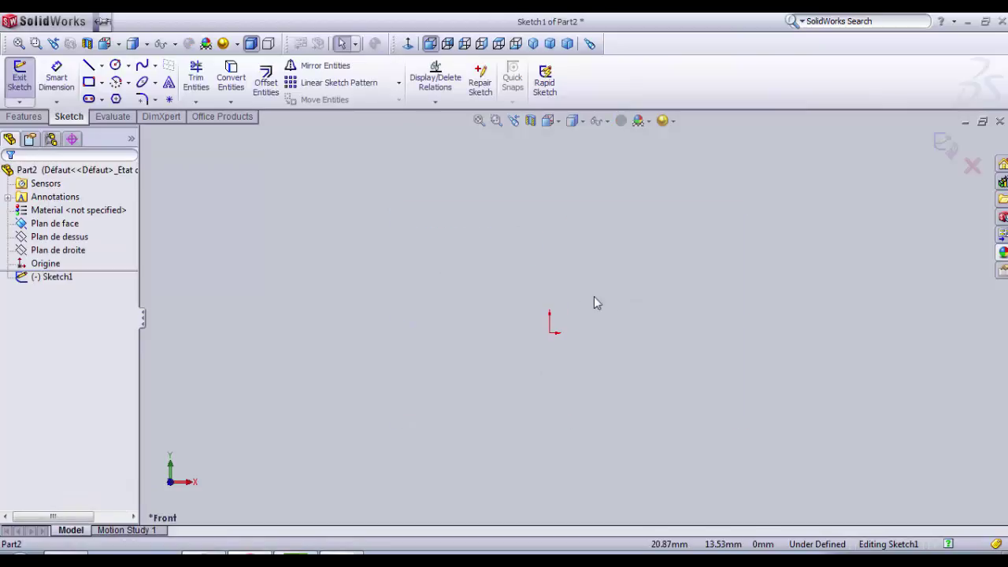
pyautogui.click(89, 82)
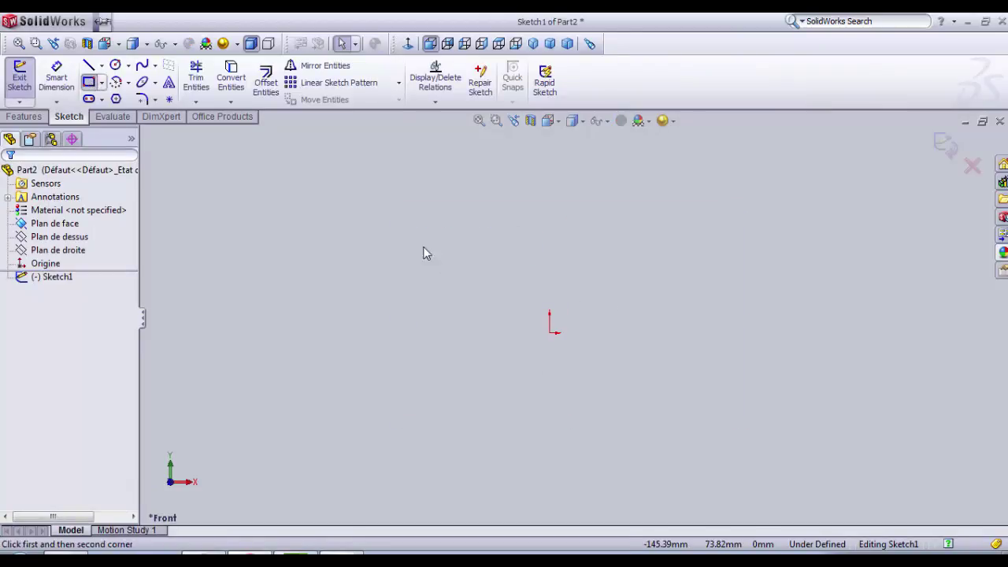
pyautogui.click(549, 332)
pyautogui.click(713, 192)
# Step: Dimension the rectangle's bottom and right edges to 32 mm each
pyautogui.click(56, 77)
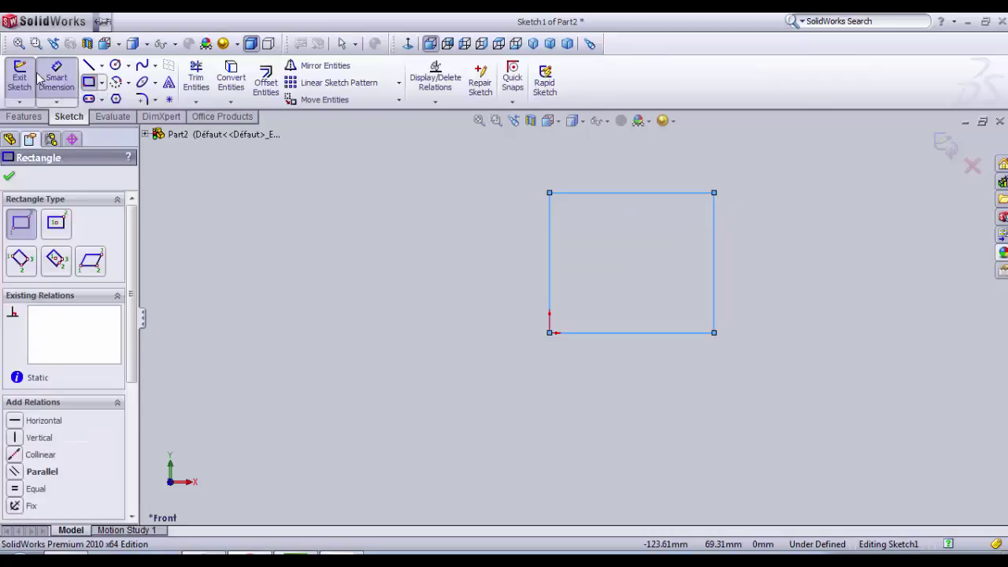
pyautogui.click(628, 337)
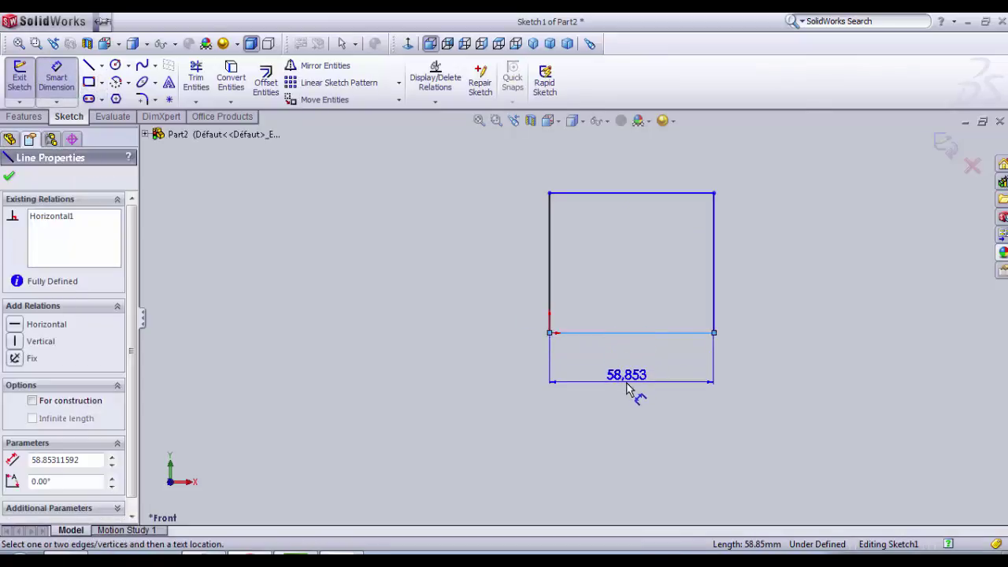
pyautogui.click(627, 387)
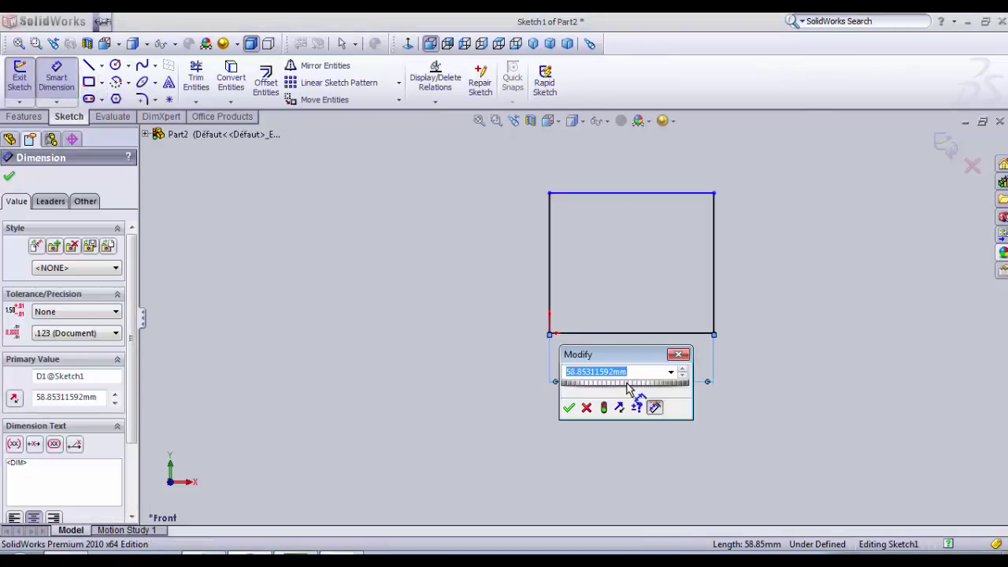
pyautogui.write('32')
pyautogui.press('Return')
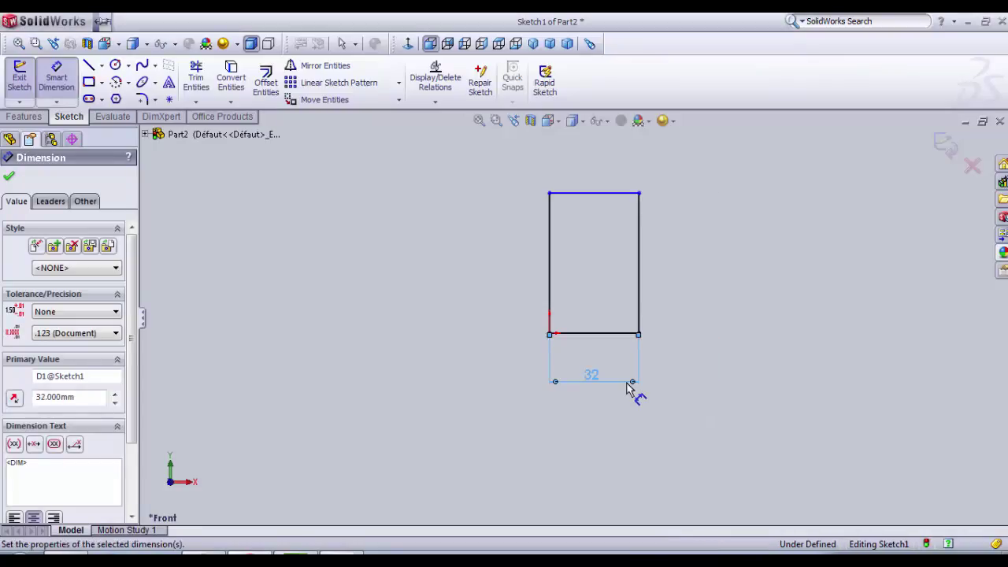
pyautogui.click(638, 266)
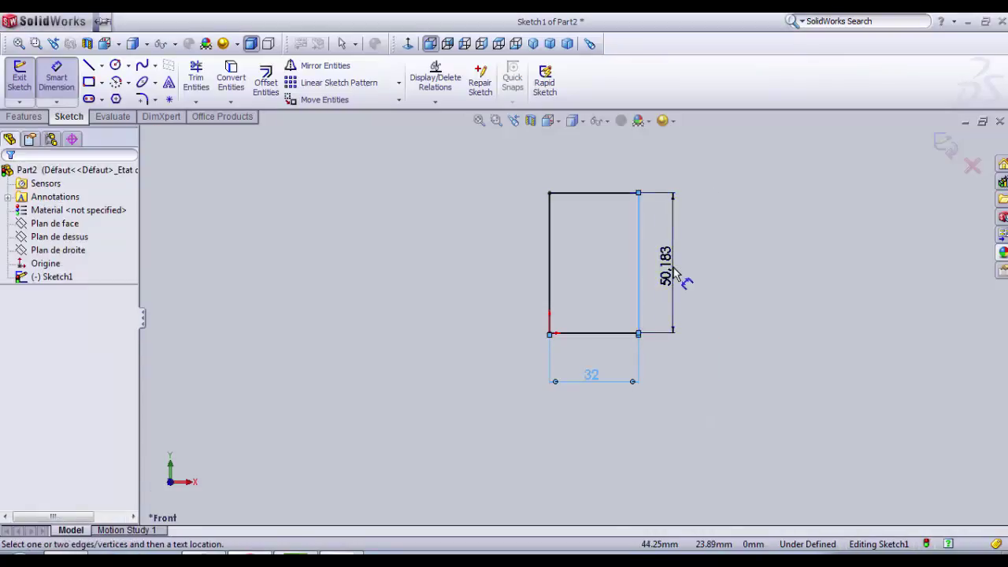
pyautogui.click(670, 269)
pyautogui.write('3')
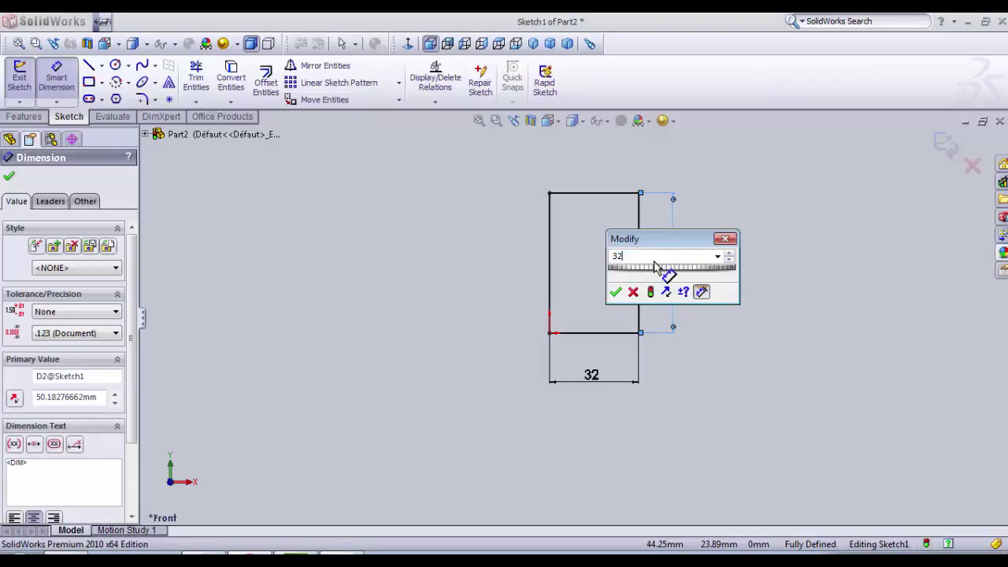
pyautogui.write('2')
pyautogui.press('Return')
pyautogui.scroll(-3, 575, 287)
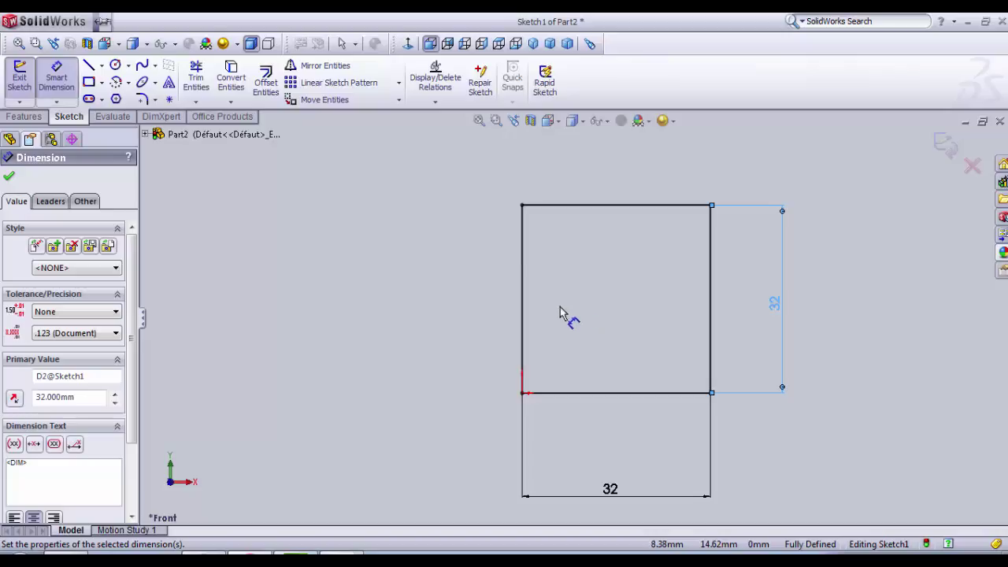
pyautogui.scroll(-1, 579, 294)
# Step: Draw a vertical centreline from the square's top edge to its bottom edge at mid-width
pyautogui.click(100, 65)
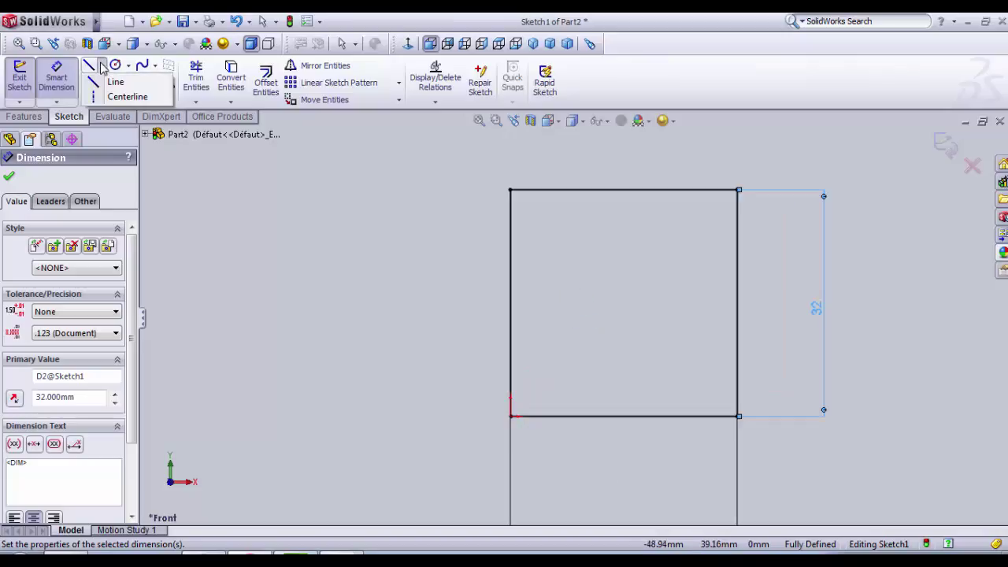
pyautogui.click(110, 97)
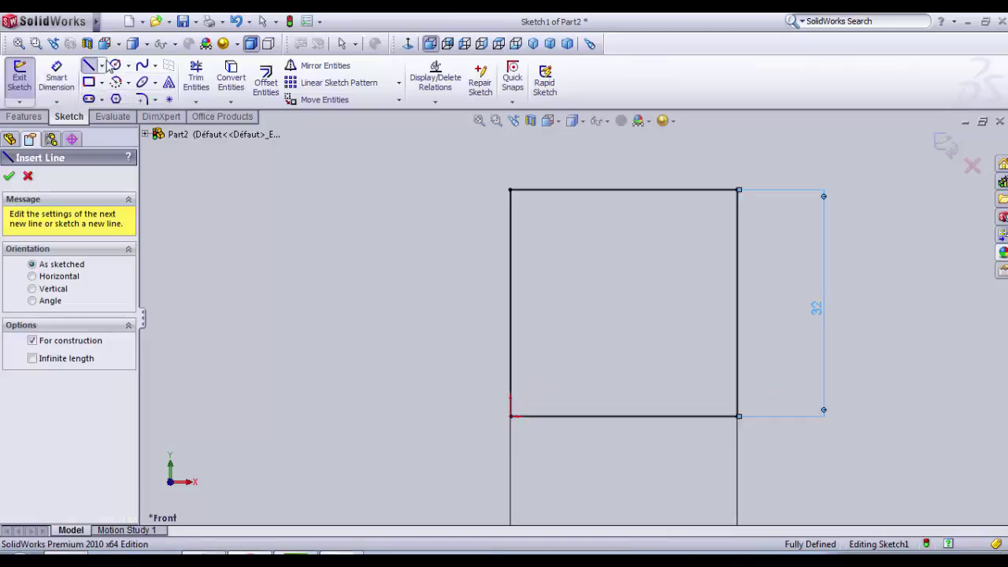
pyautogui.click(623, 190)
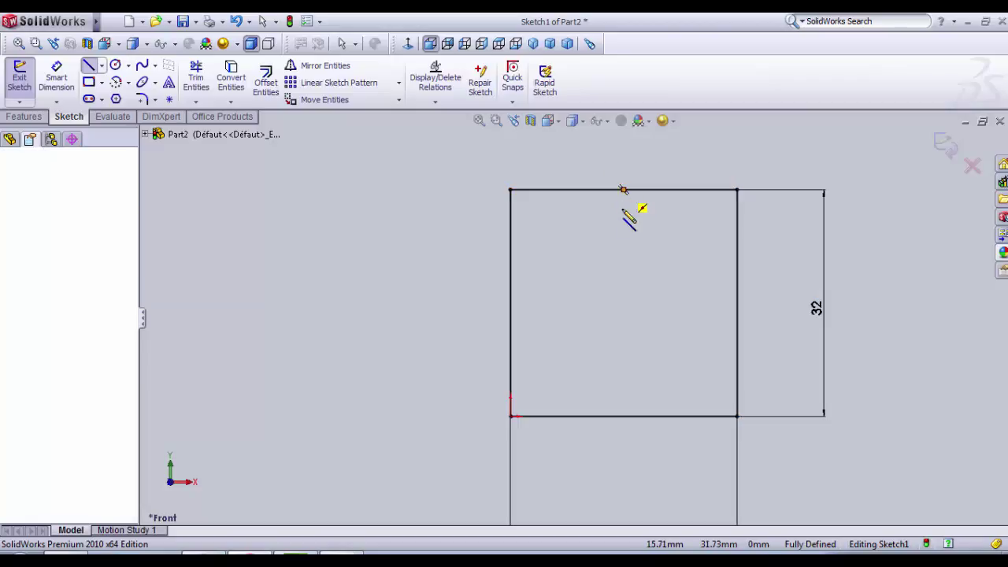
pyautogui.click(624, 416)
pyautogui.press('Escape')
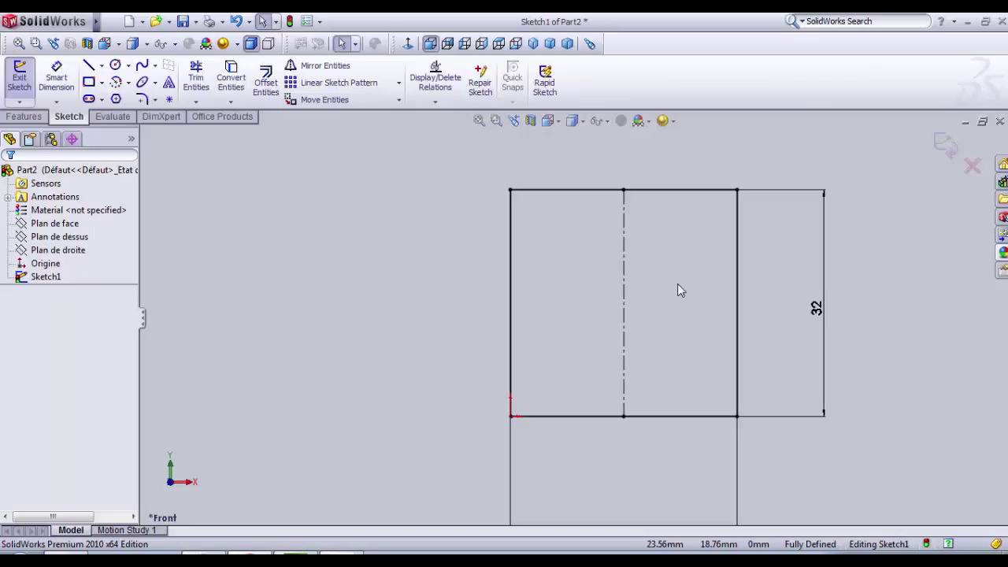
# Step: Draw a circle centred on the centreline mid-square and dimension it to Ø8 mm
pyautogui.click(115, 65)
pyautogui.click(624, 303)
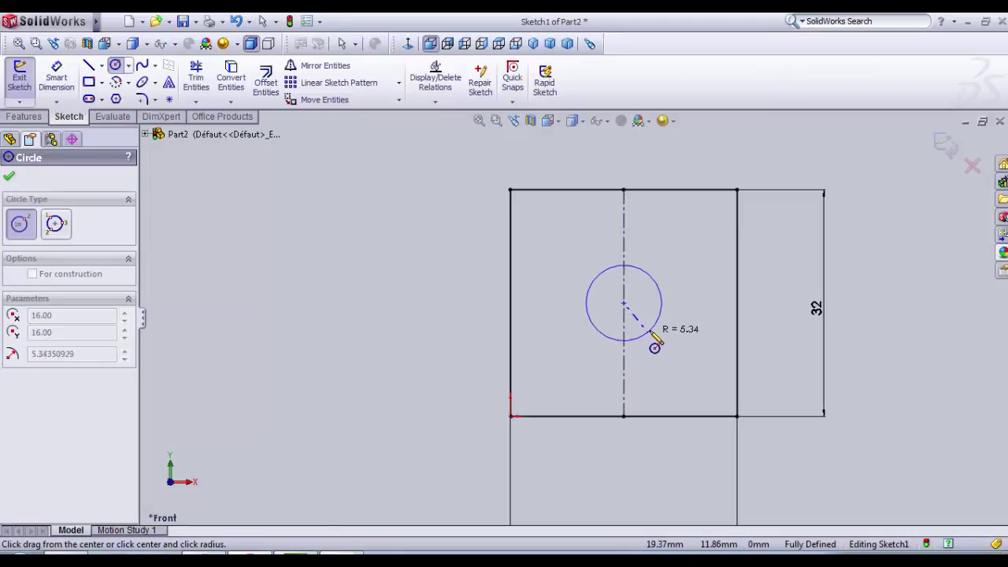
pyautogui.click(650, 325)
pyautogui.press('Escape')
pyautogui.click(594, 296)
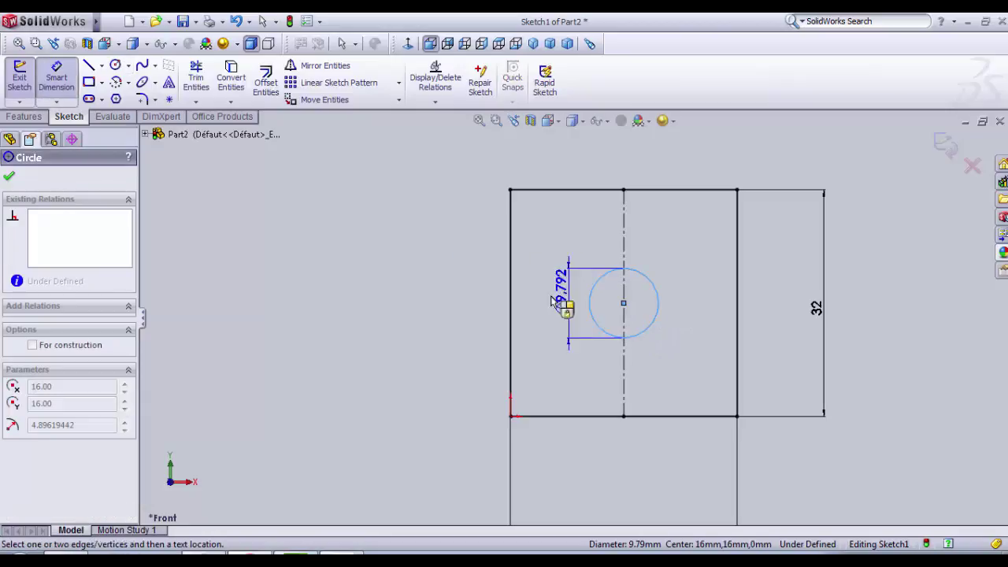
pyautogui.click(475, 295)
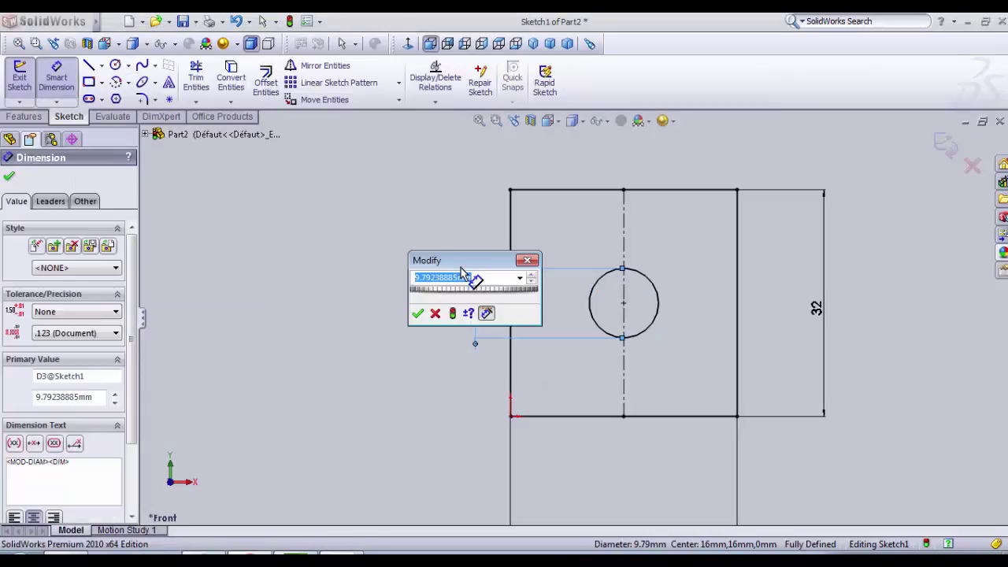
pyautogui.write('8')
pyautogui.press('Return')
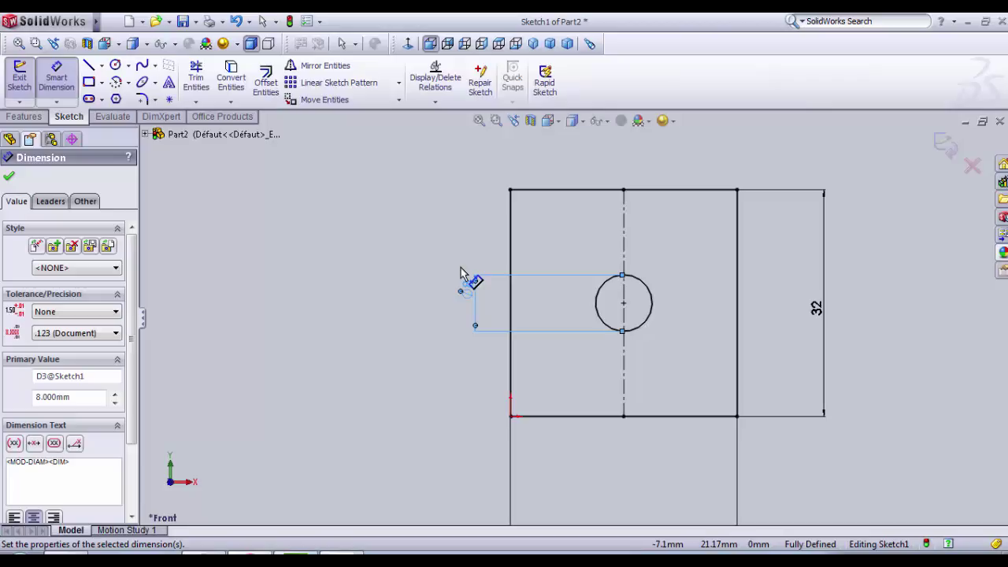
# Step: Fillet the square's top-left corner and set the fillet radius to 1 mm
pyautogui.click(141, 99)
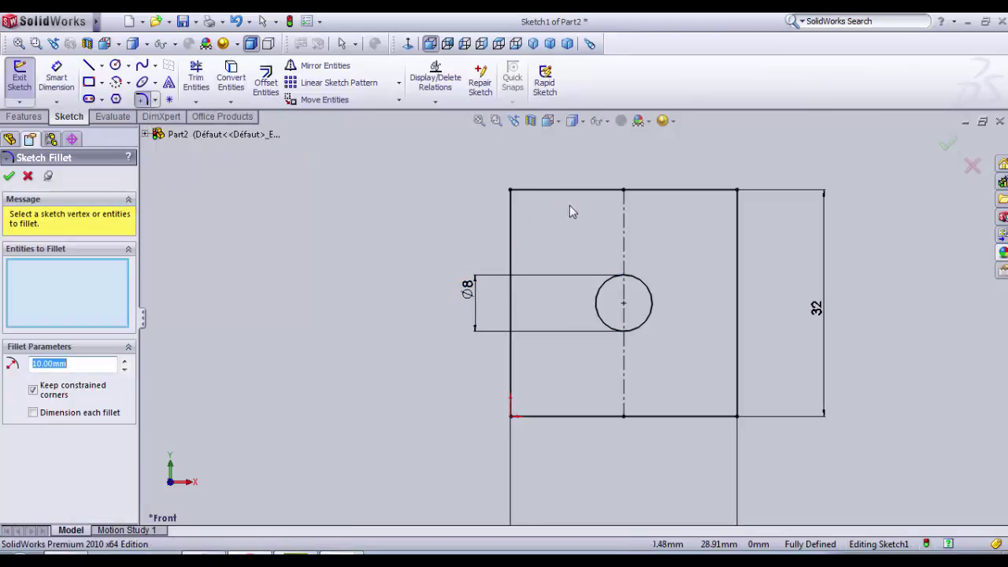
pyautogui.click(541, 191)
pyautogui.click(512, 224)
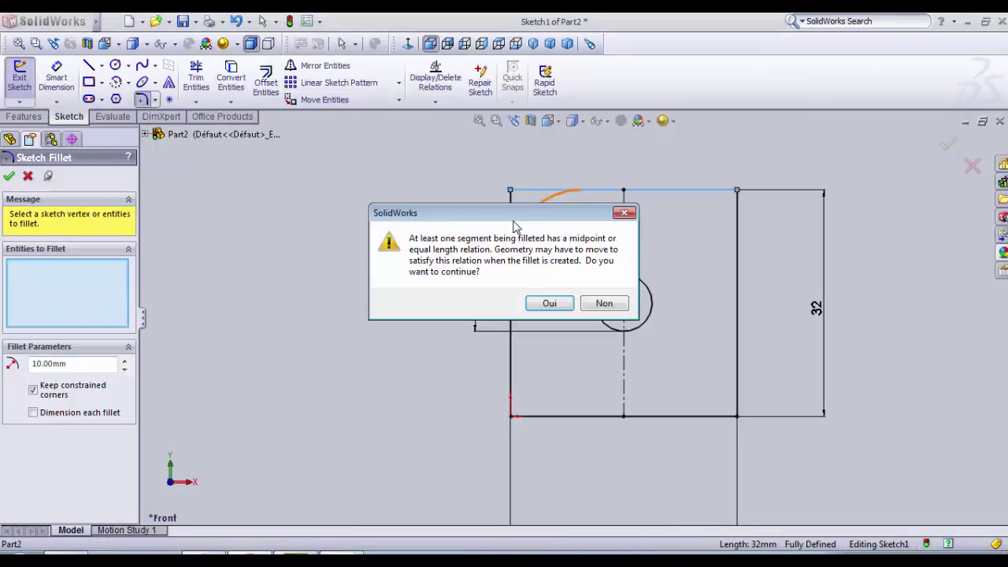
pyautogui.click(542, 300)
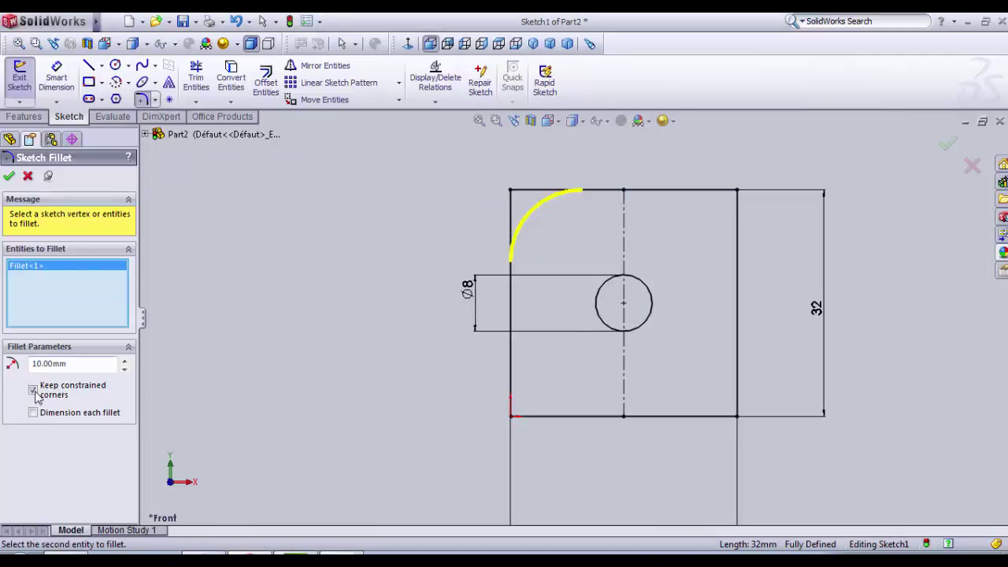
pyautogui.moveTo(62, 363); pyautogui.dragTo(2, 352)
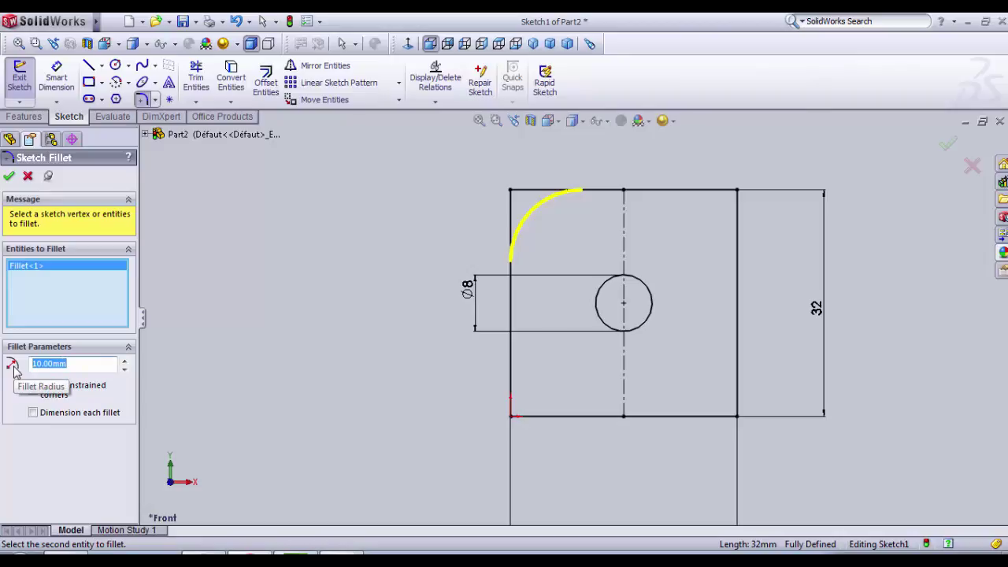
pyautogui.write('1')
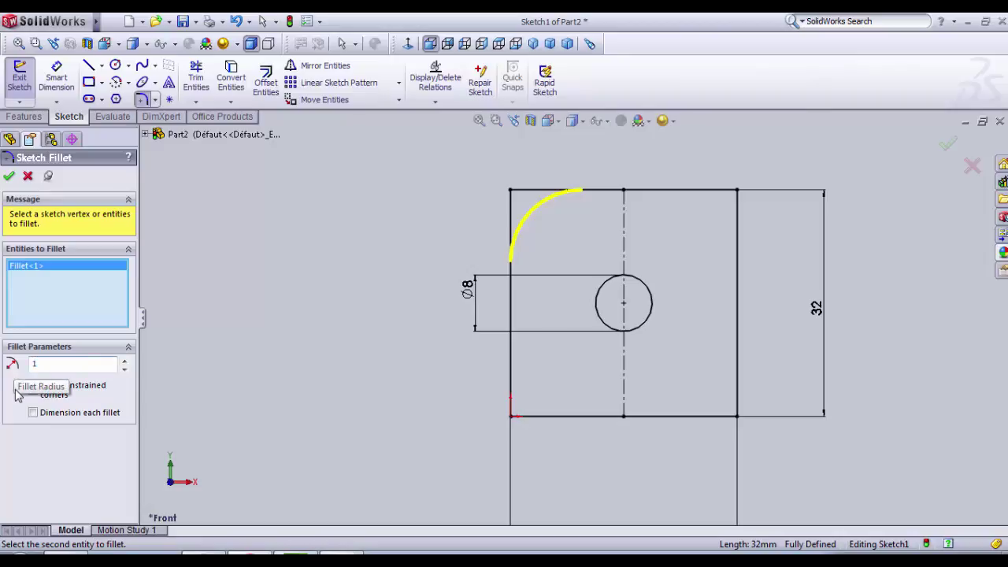
pyautogui.press('Return')
# Step: Fillet the top-right, bottom-right and bottom-left corners at 1 mm, accepting each warning
pyautogui.click(729, 190)
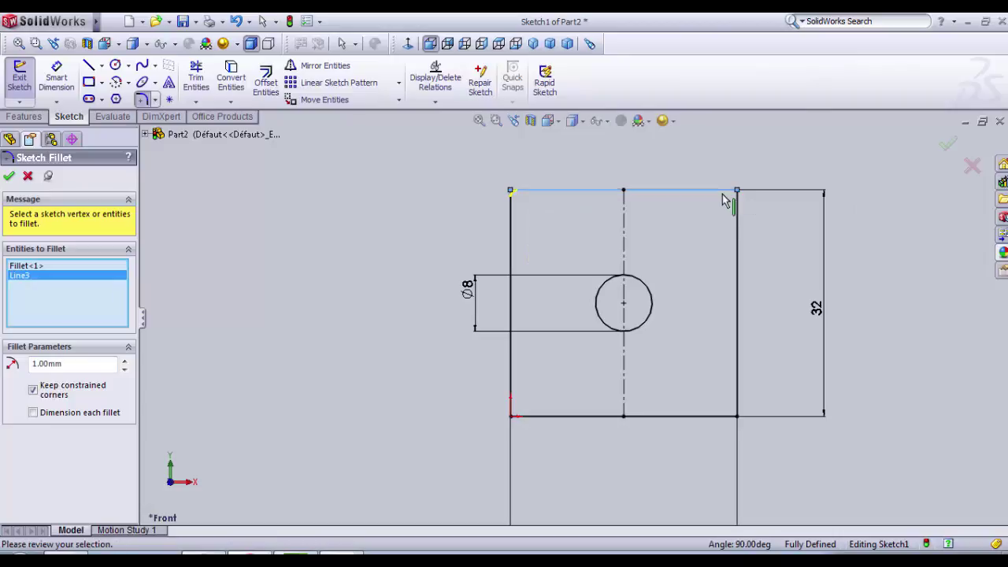
pyautogui.click(737, 214)
pyautogui.click(550, 303)
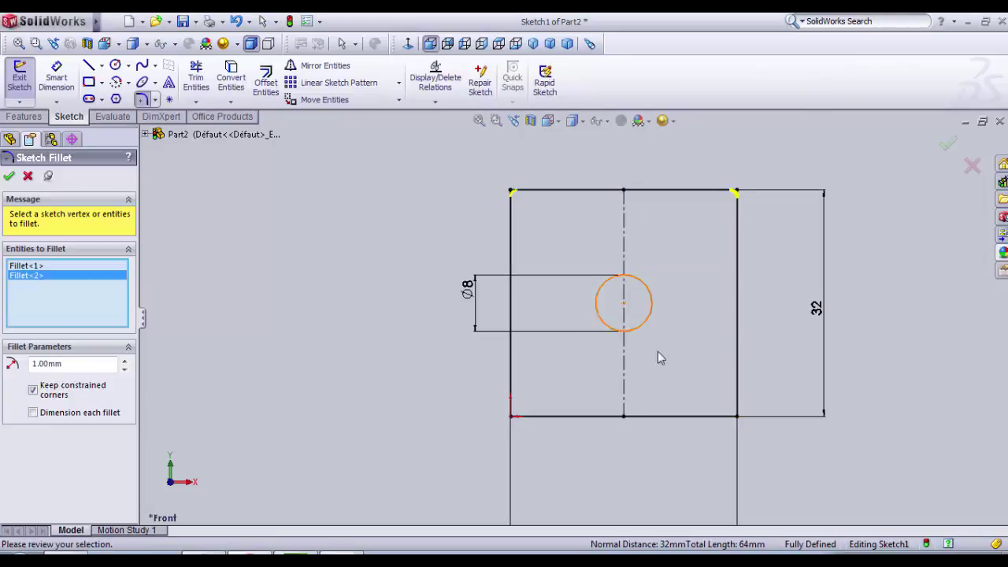
pyautogui.click(738, 388)
pyautogui.click(701, 416)
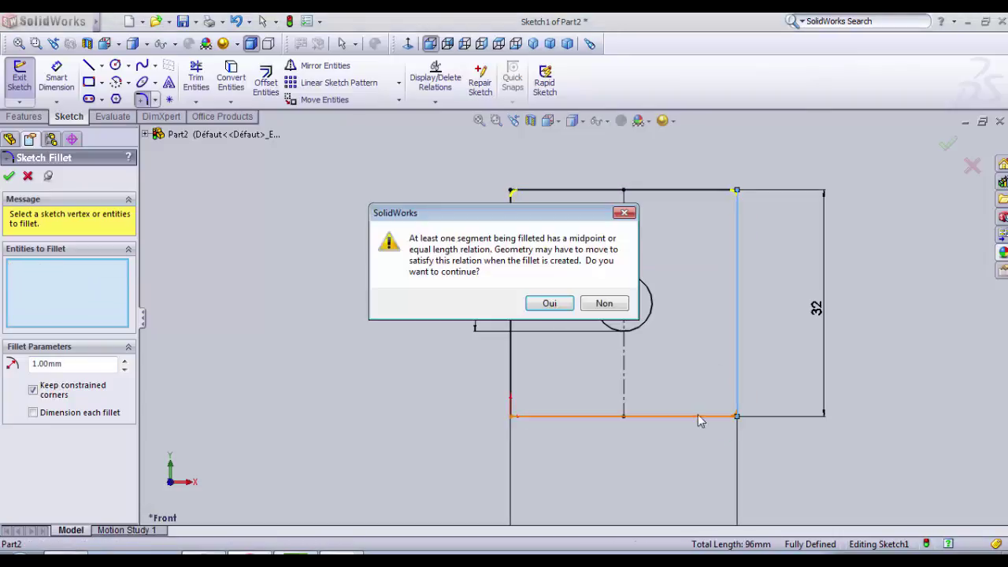
pyautogui.click(540, 307)
pyautogui.click(541, 414)
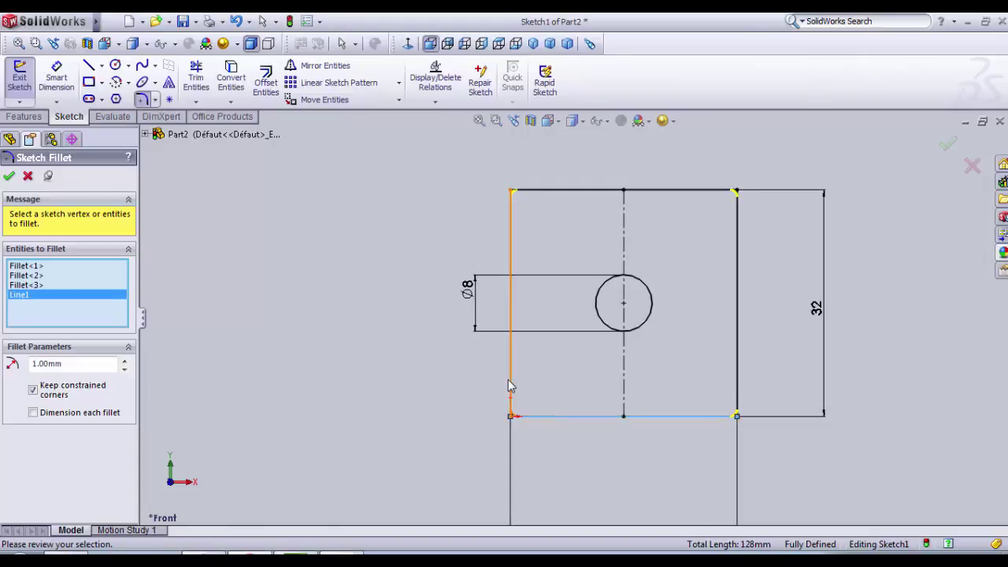
pyautogui.click(510, 386)
pyautogui.click(542, 305)
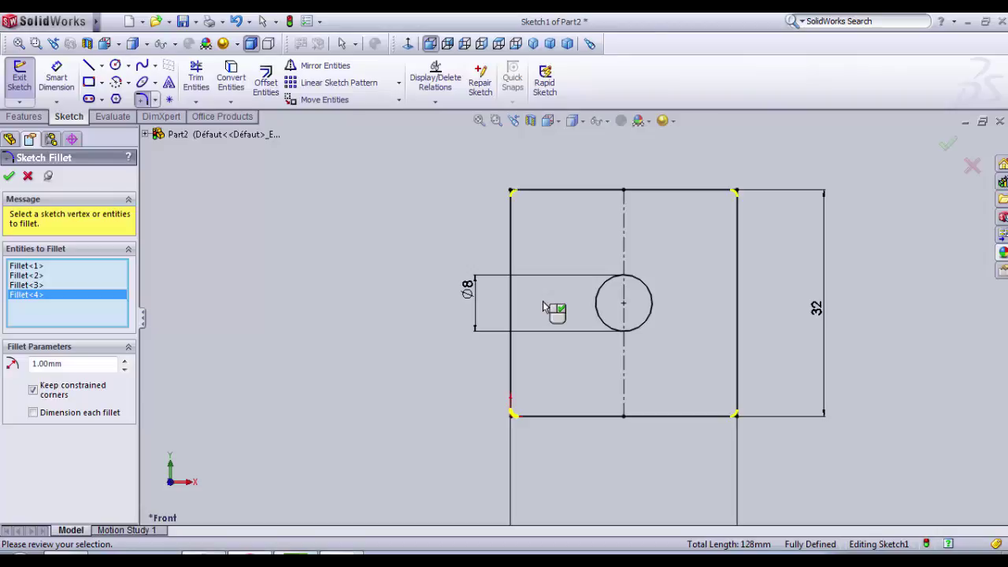
pyautogui.click(8, 176)
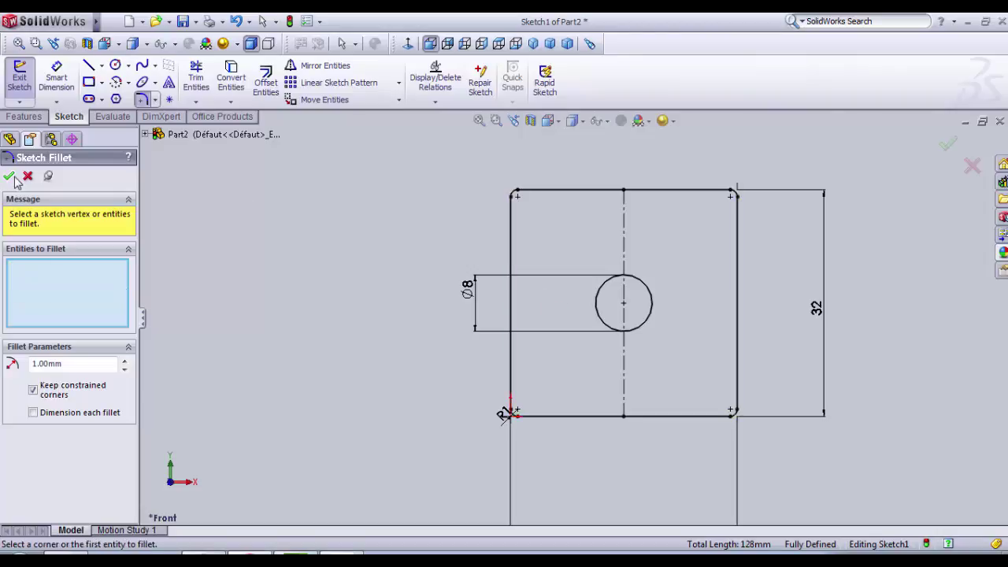
# Step: Exit the sketch and create Boss-Extrude1 with a 5 mm Blind depth
pyautogui.click(17, 82)
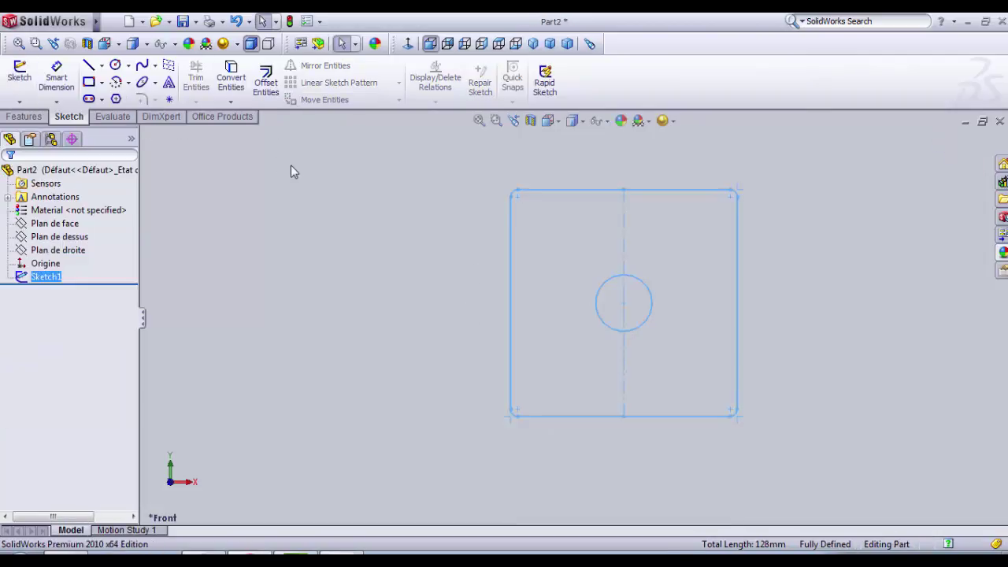
pyautogui.click(23, 116)
pyautogui.click(26, 79)
pyautogui.moveTo(79, 319); pyautogui.dragTo(24, 319)
pyautogui.write('5')
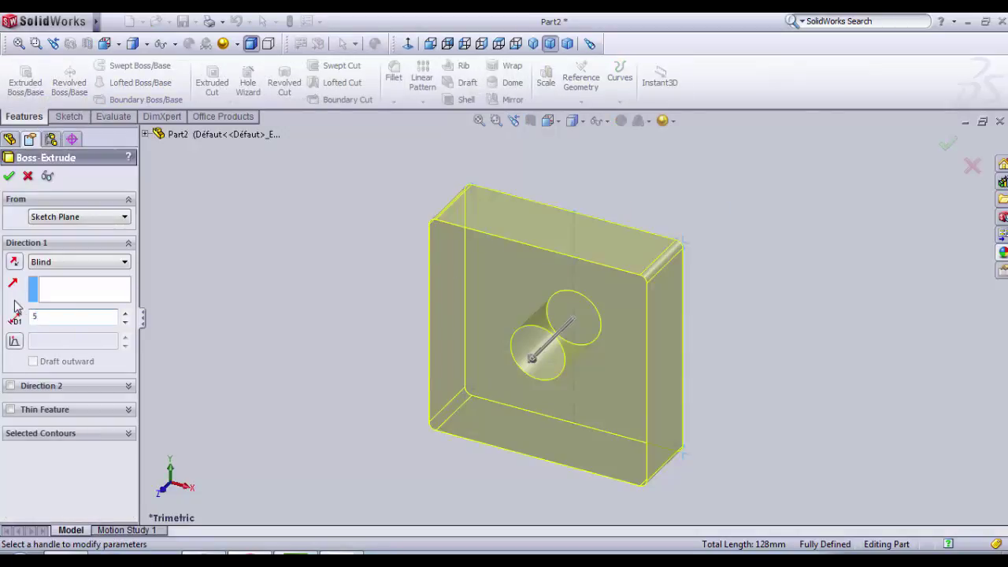
pyautogui.press('Return')
pyautogui.moveTo(231, 297); pyautogui.dragTo(255, 332, button='middle')
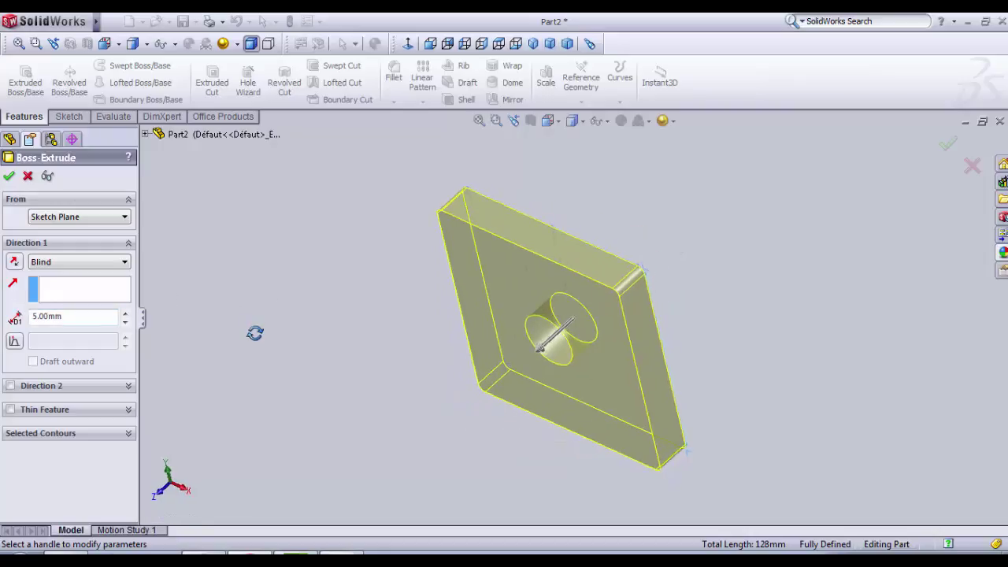
pyautogui.click(69, 316)
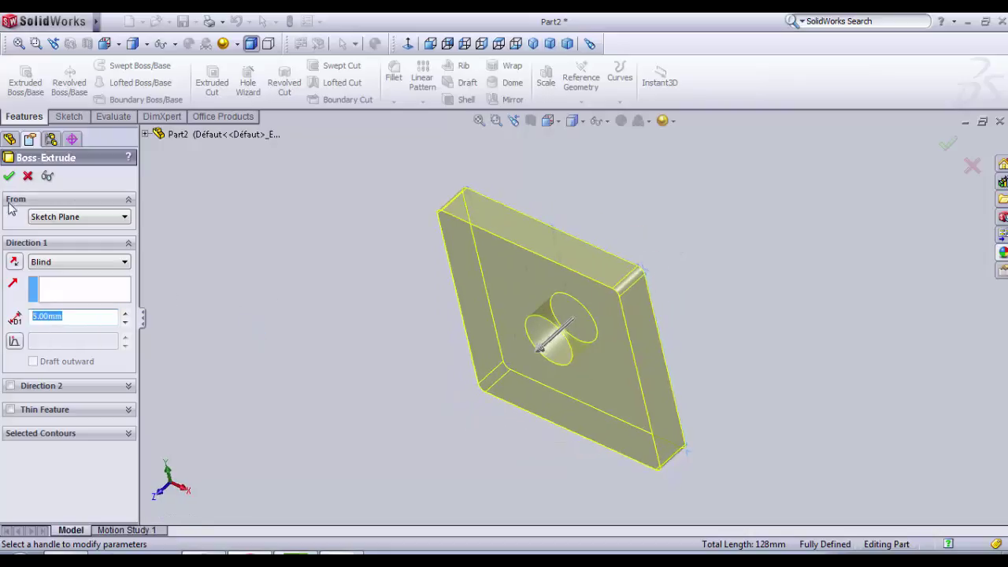
pyautogui.click(9, 176)
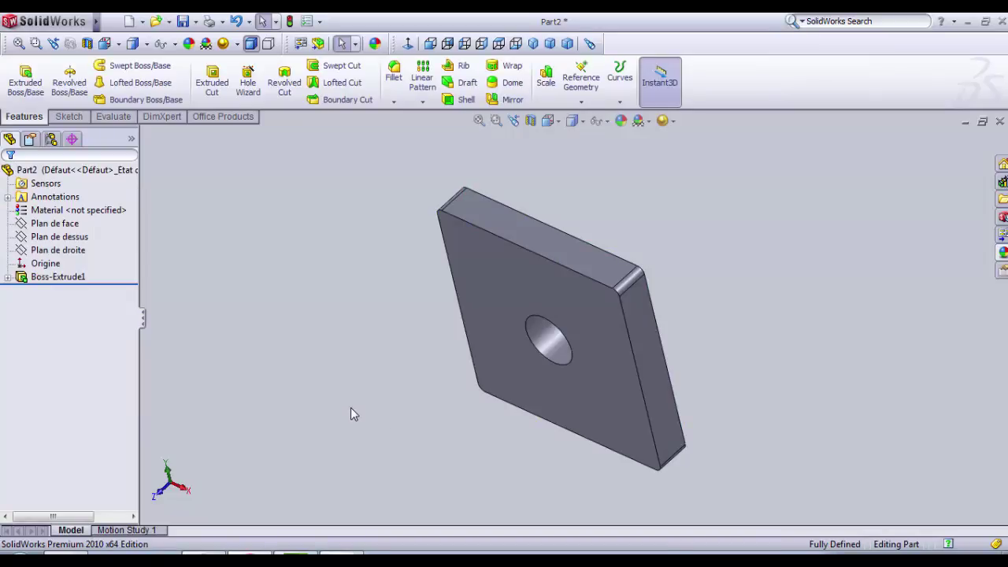
# Step: Start a new sketch on the plate's front face
pyautogui.moveTo(389, 411); pyautogui.dragTo(419, 487, button='middle')
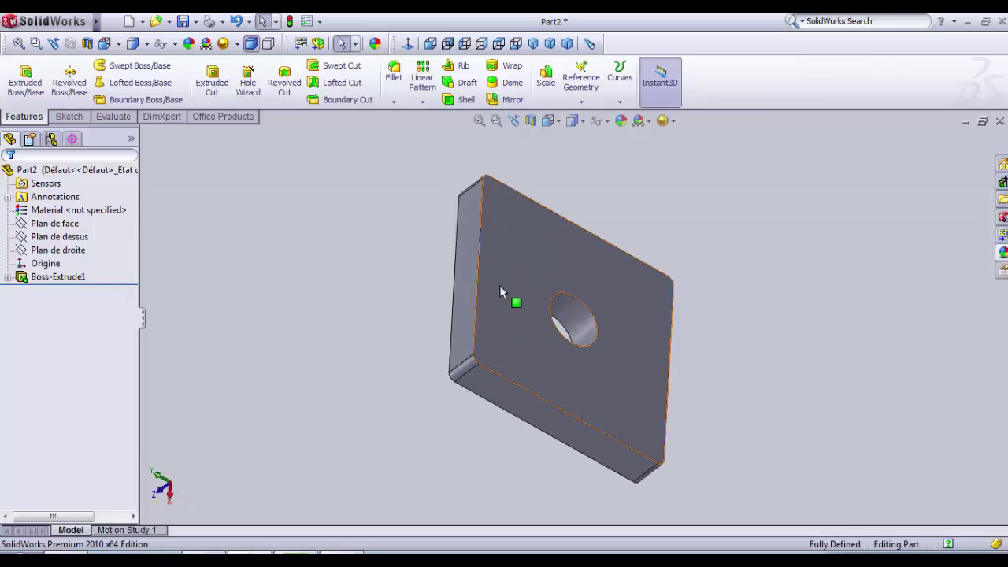
pyautogui.click(504, 274)
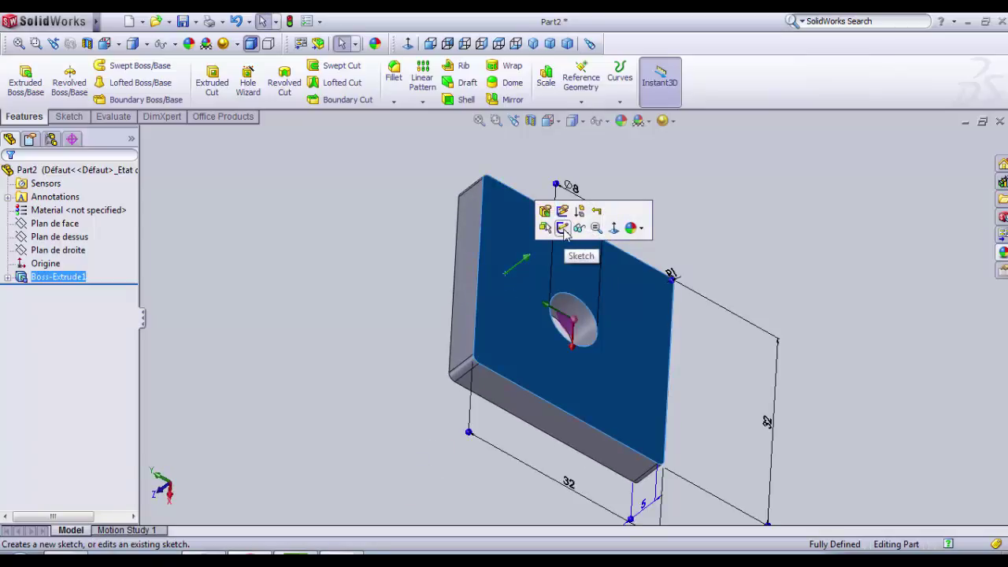
pyautogui.click(562, 228)
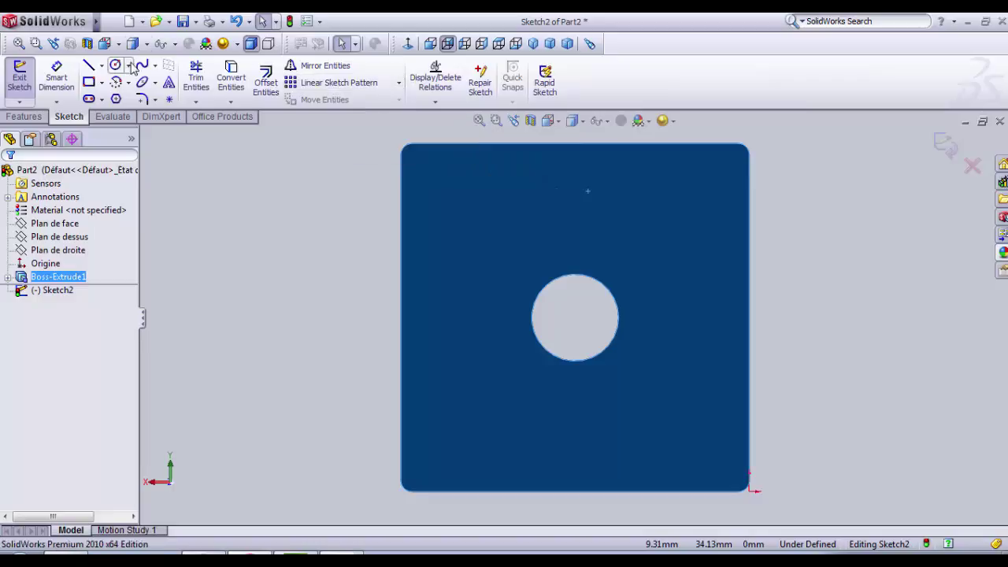
# Step: Draw a vertical centreline from the hole's centre up to the plate's top edge
pyautogui.click(101, 65)
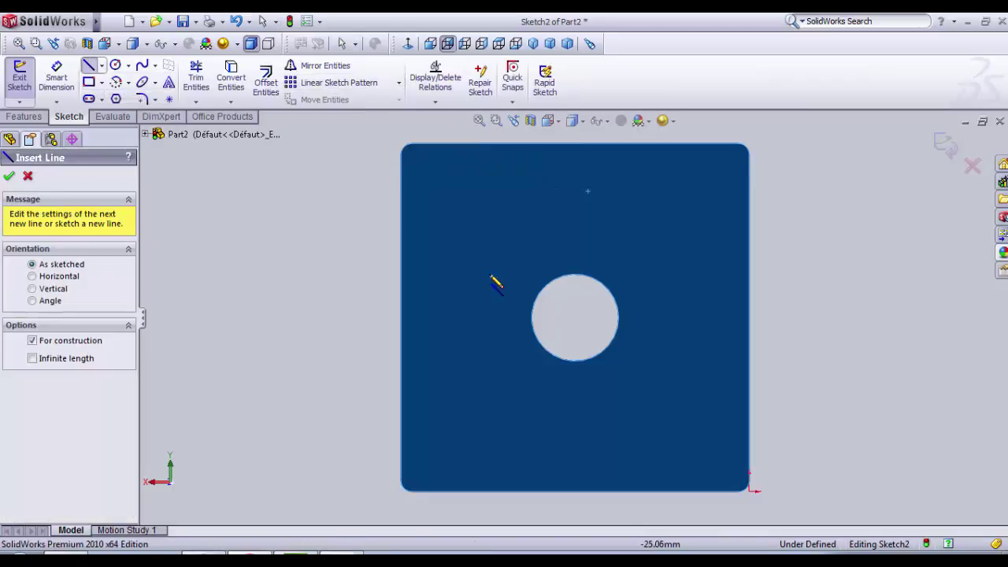
pyautogui.click(575, 318)
pyautogui.click(575, 145)
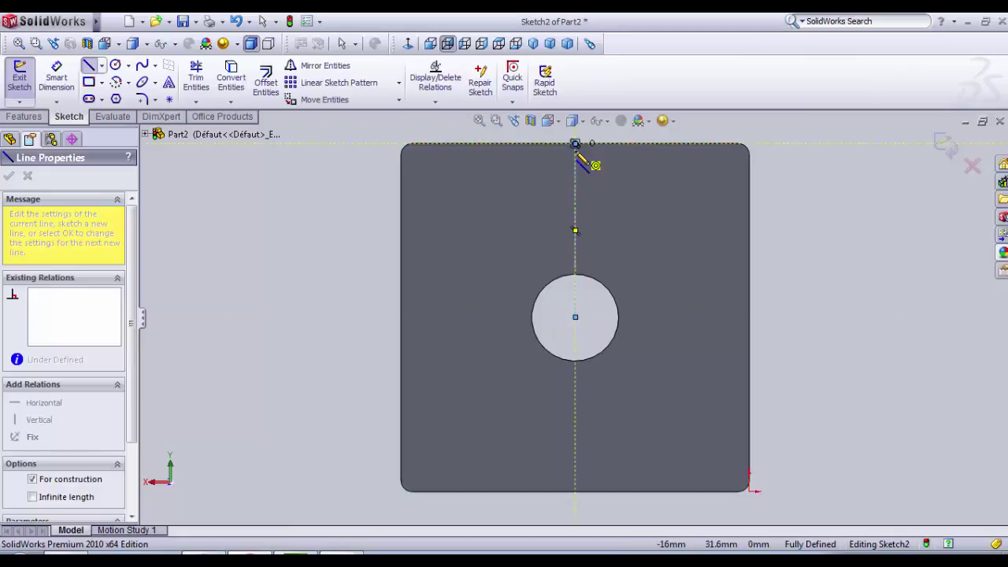
pyautogui.press('Escape')
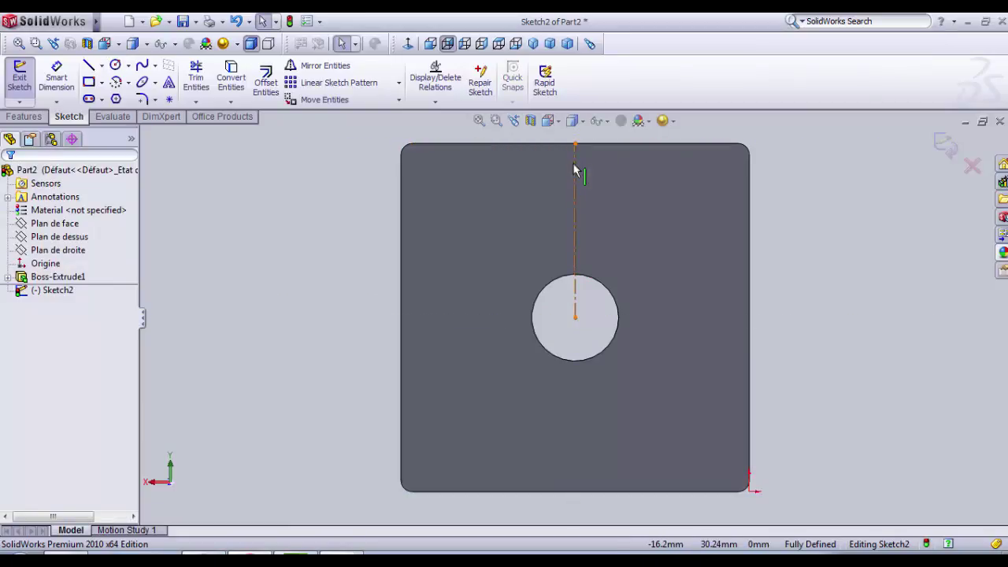
pyautogui.scroll(-2, 484, 177)
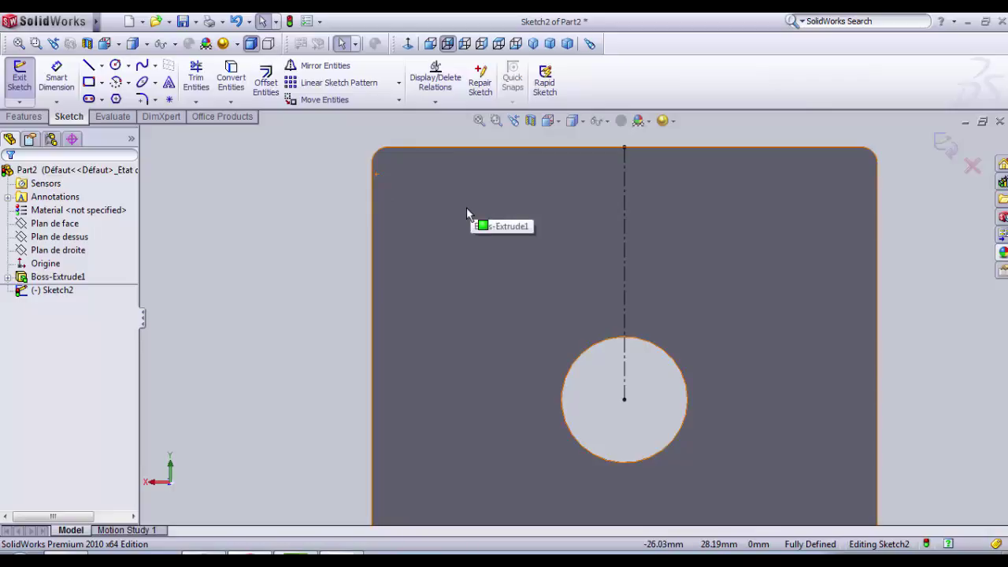
pyautogui.scroll(3, 497, 244)
pyautogui.scroll(-1, 663, 276)
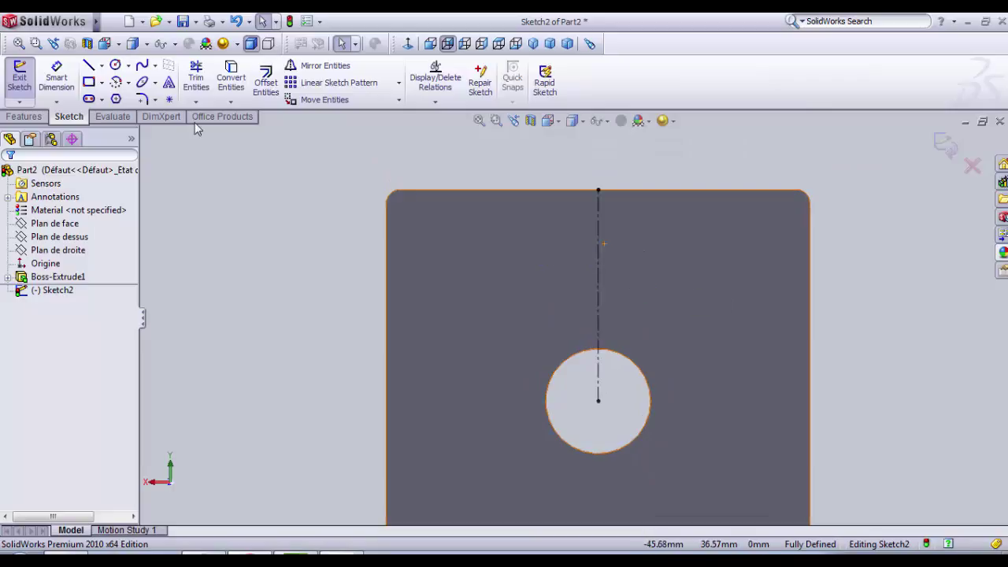
# Step: Draw a vertical line down from the top edge and a horizontal line in from the left edge
pyautogui.click(89, 67)
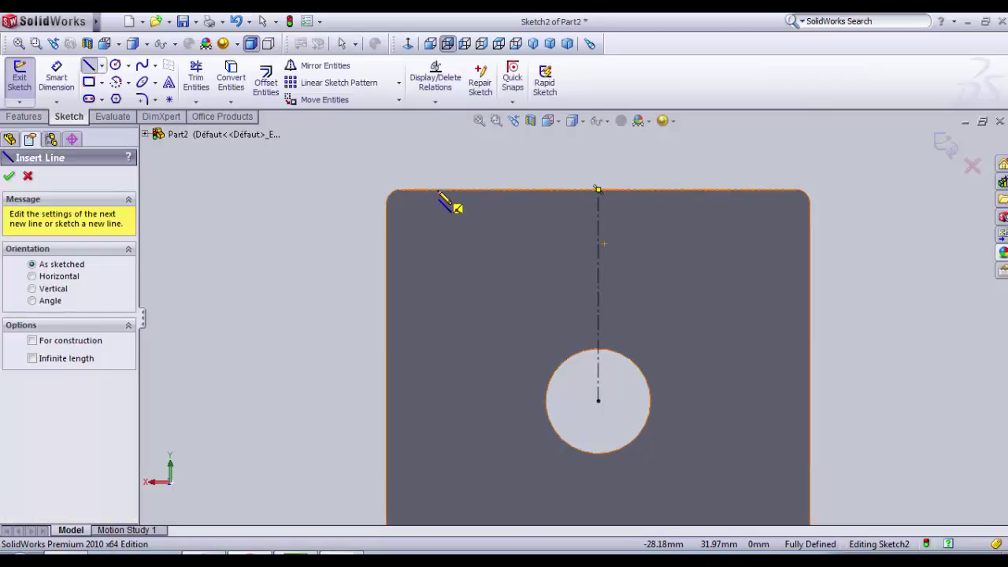
pyautogui.moveTo(438, 190); pyautogui.dragTo(438, 252)
pyautogui.press('Escape')
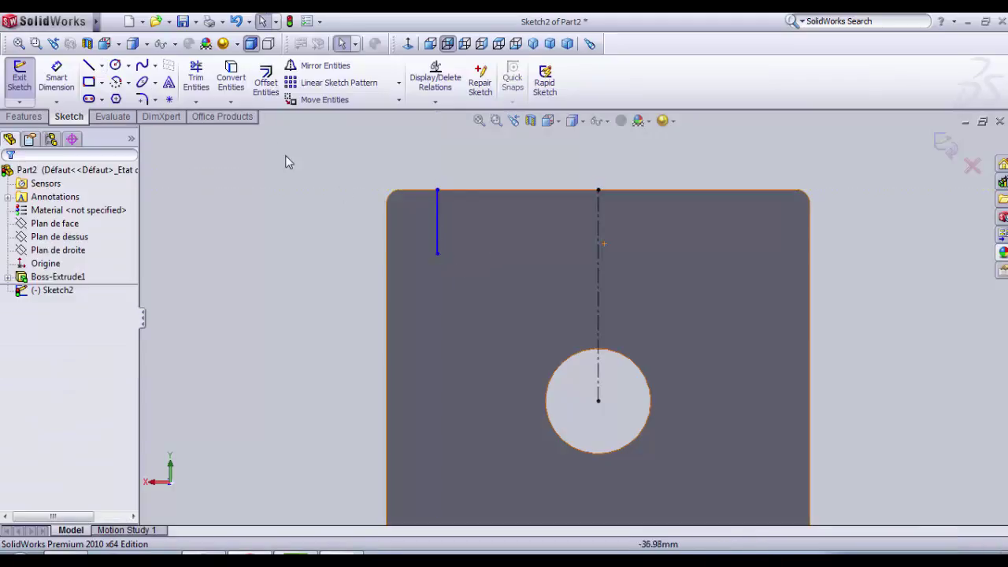
pyautogui.click(89, 67)
pyautogui.moveTo(386, 246)
pyautogui.mouseDown()
pyautogui.moveTo(457, 258)
pyautogui.moveTo(445, 245)
pyautogui.mouseUp()
pyautogui.press('Escape')
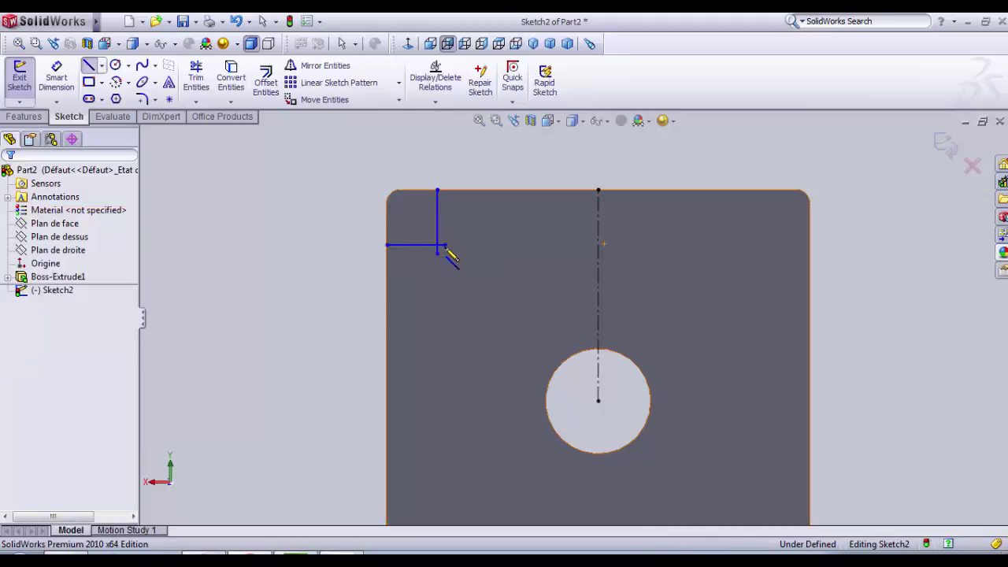
# Step: Dimension the vertical line 4 mm from the plate's left edge
pyautogui.click(57, 79)
pyautogui.scroll(-1, 522, 173)
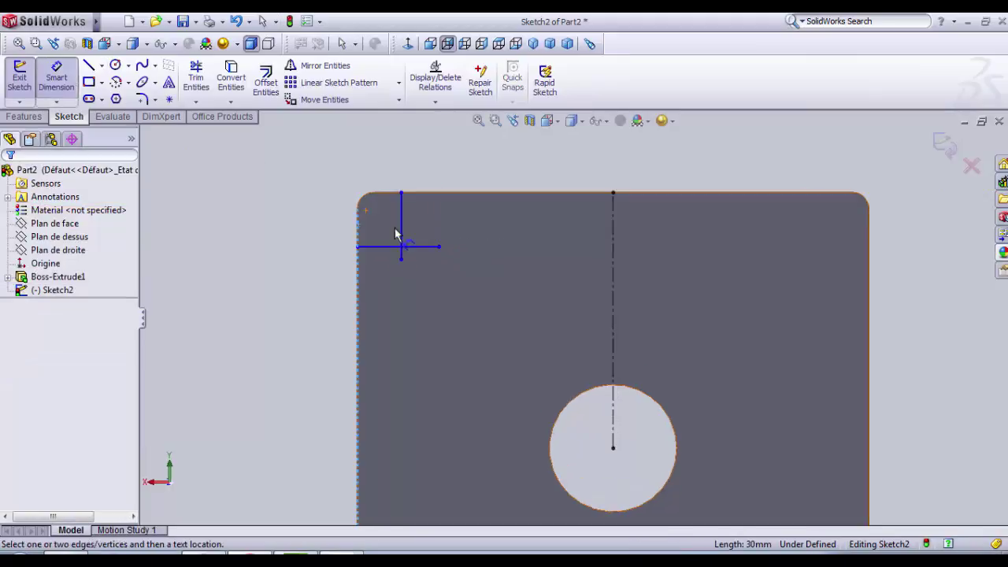
pyautogui.click(401, 228)
pyautogui.click(358, 206)
pyautogui.click(385, 178)
pyautogui.write('4')
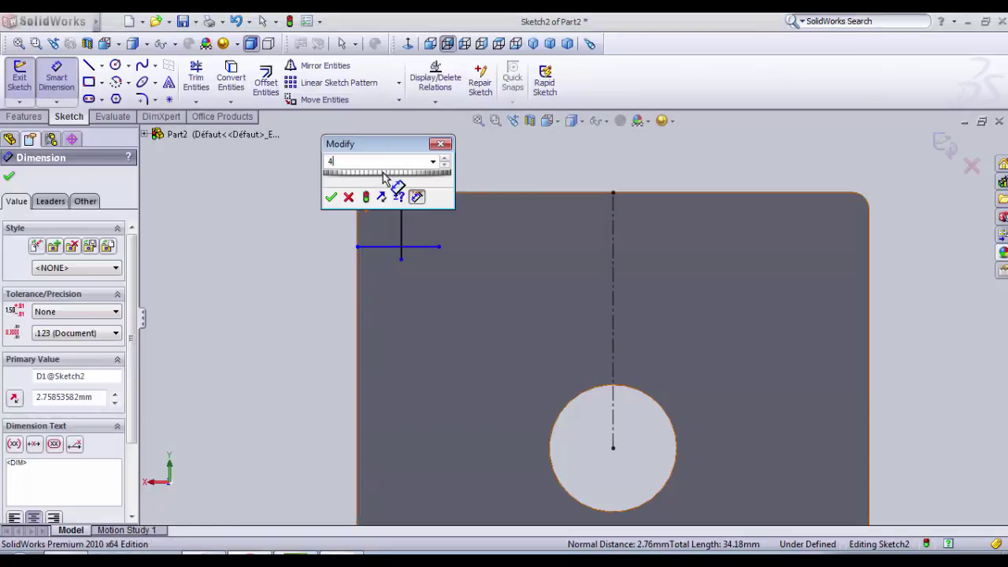
pyautogui.press('Return')
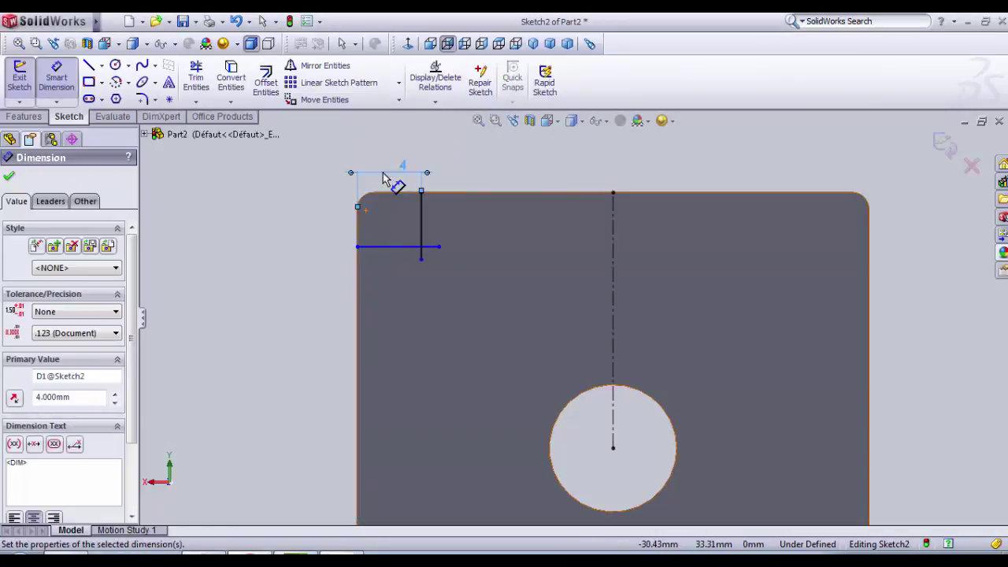
# Step: Dimension the horizontal line 4 mm from the top edge, deleting an accidental length dimension
pyautogui.click(400, 249)
pyautogui.click(416, 364)
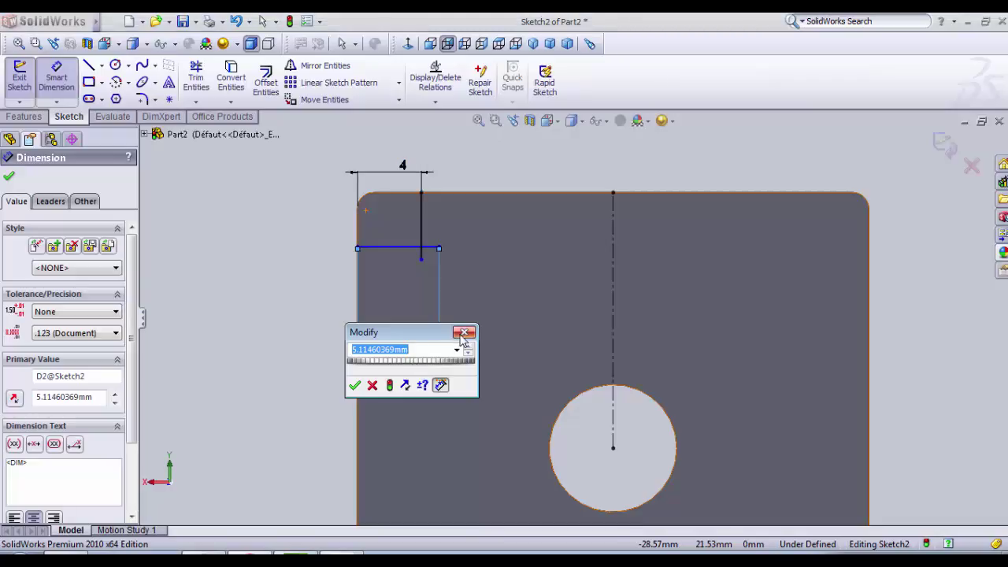
pyautogui.click(463, 334)
pyautogui.press('Delete')
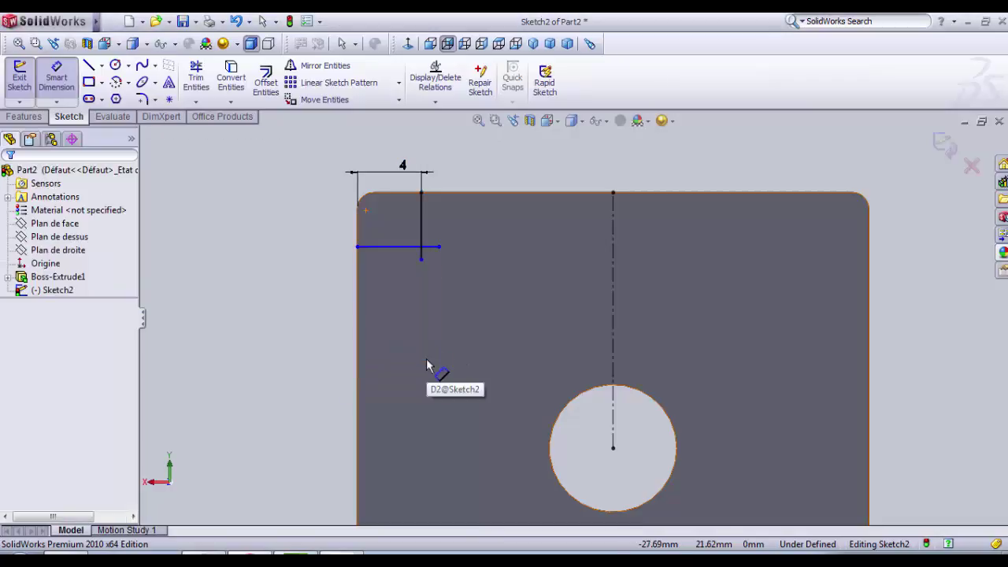
pyautogui.click(386, 247)
pyautogui.click(390, 193)
pyautogui.click(321, 214)
pyautogui.write('4')
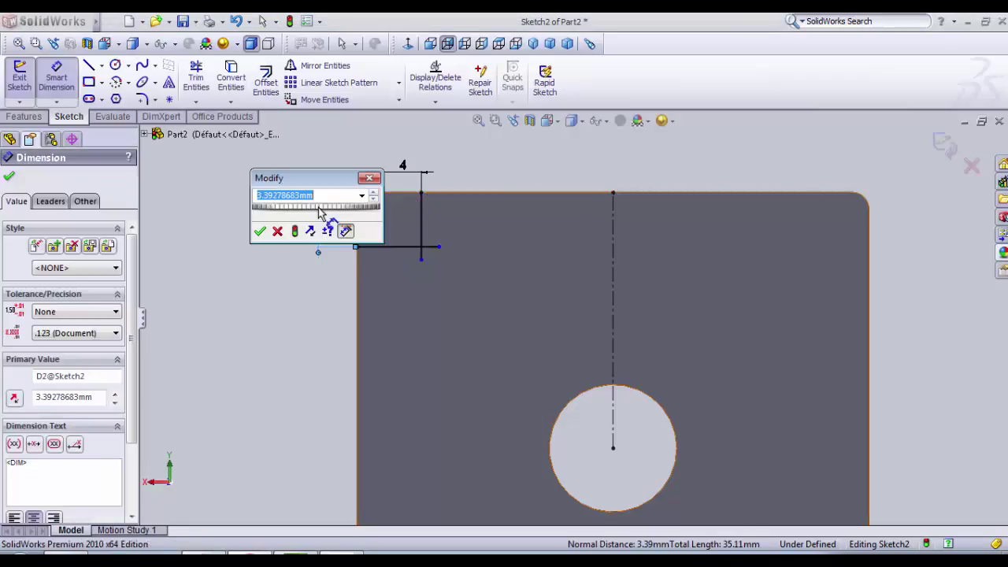
pyautogui.press('Return')
pyautogui.scroll(-3, 368, 179)
# Step: Trim the line stub extending beyond the square's corner
pyautogui.click(194, 77)
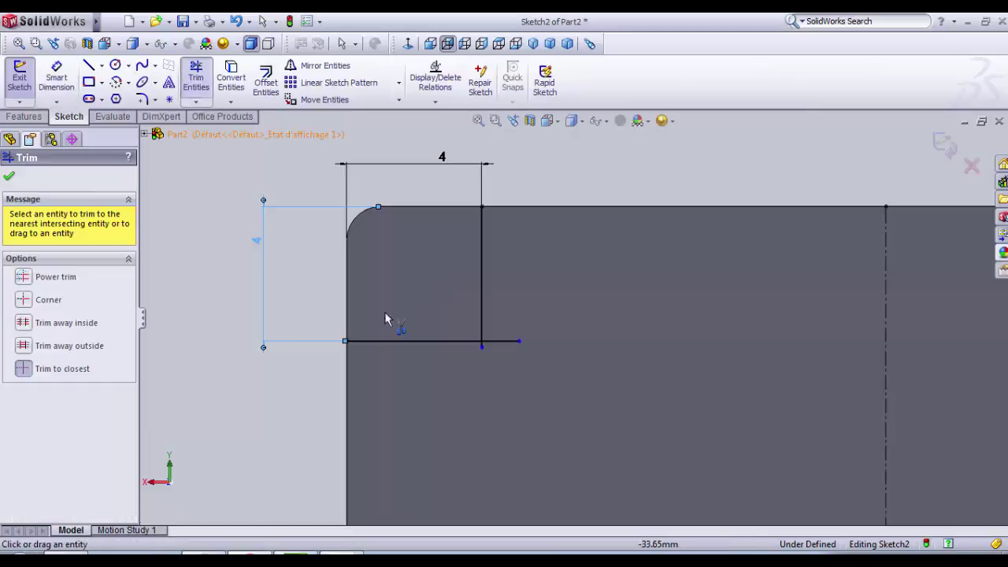
pyautogui.click(499, 348)
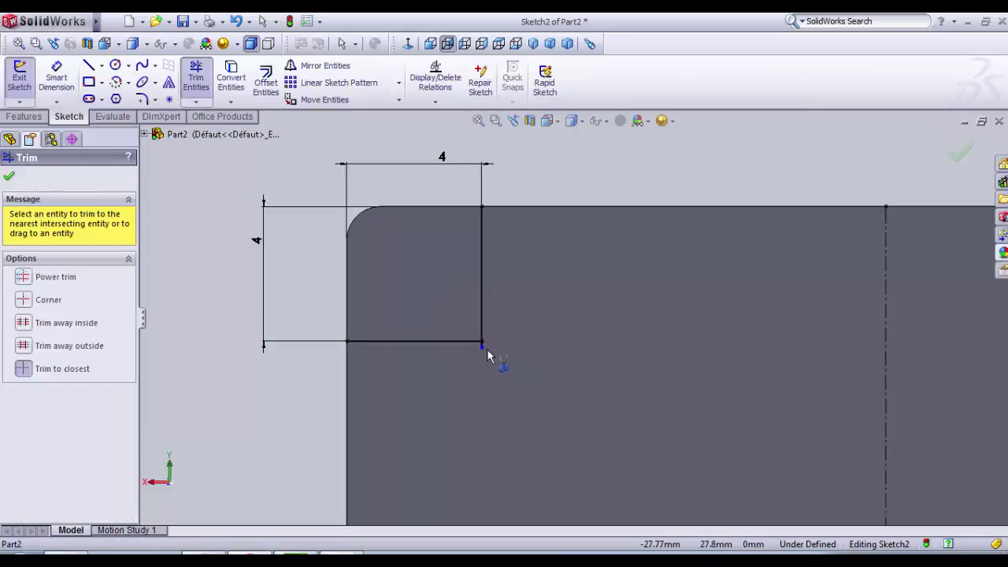
pyautogui.scroll(4, 482, 349)
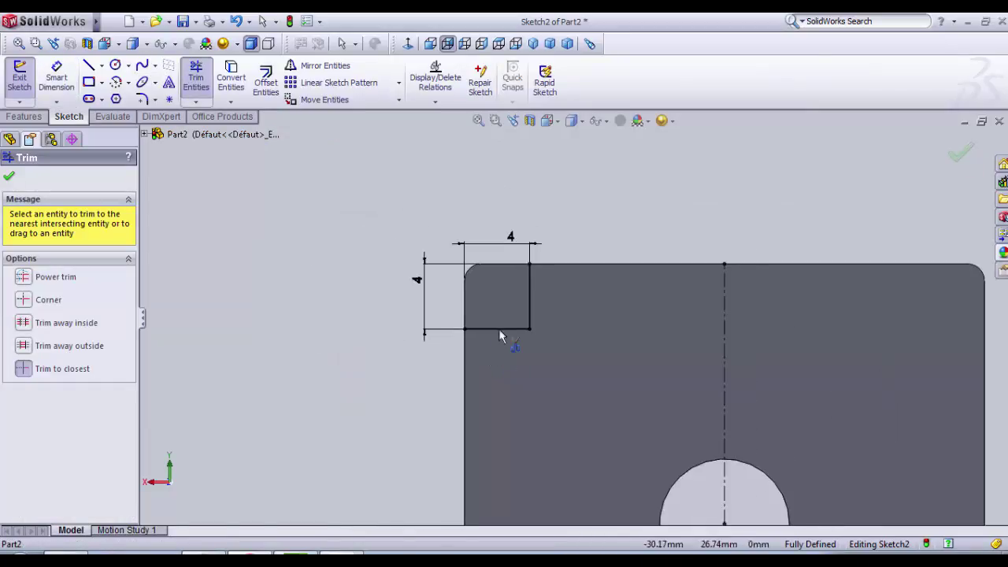
# Step: Draw the top edge line from the square's top-right corner to the centreline
pyautogui.click(90, 66)
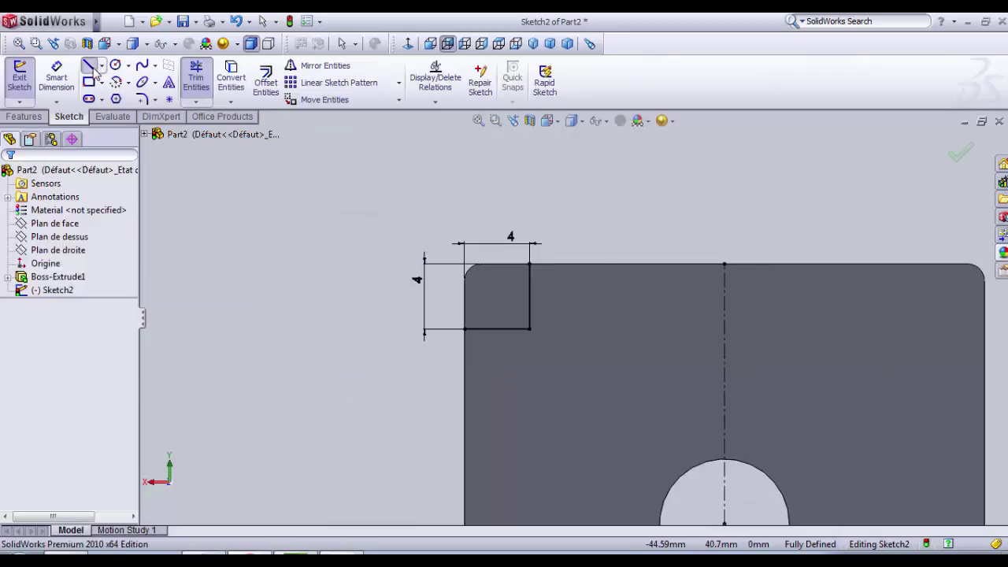
pyautogui.click(530, 265)
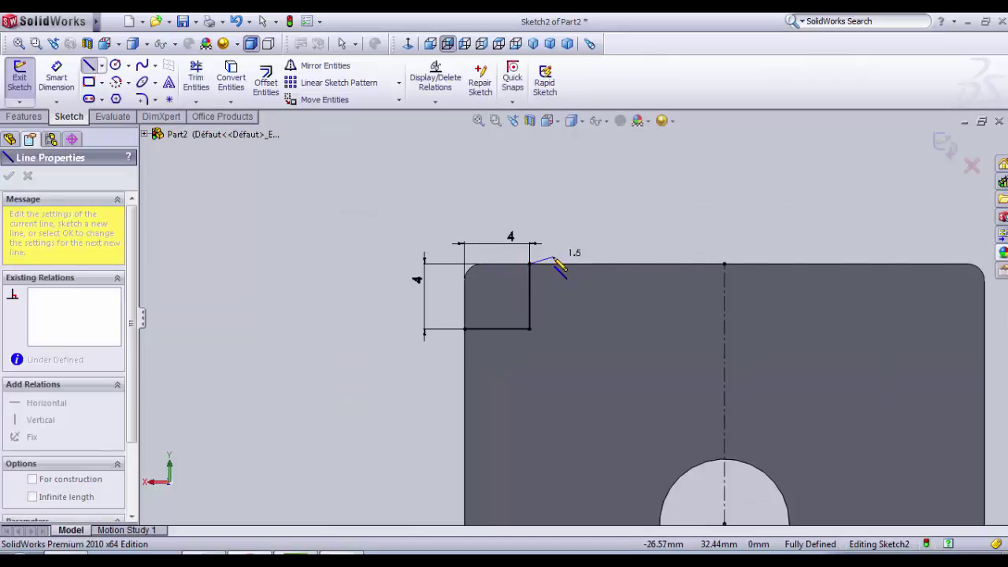
pyautogui.press('a')
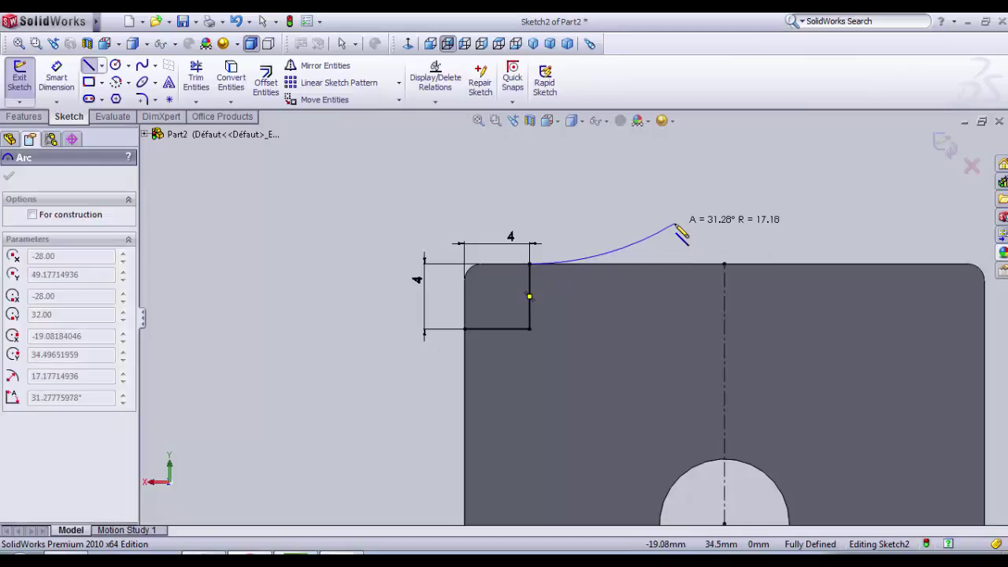
pyautogui.press('Escape')
pyautogui.press('Escape')
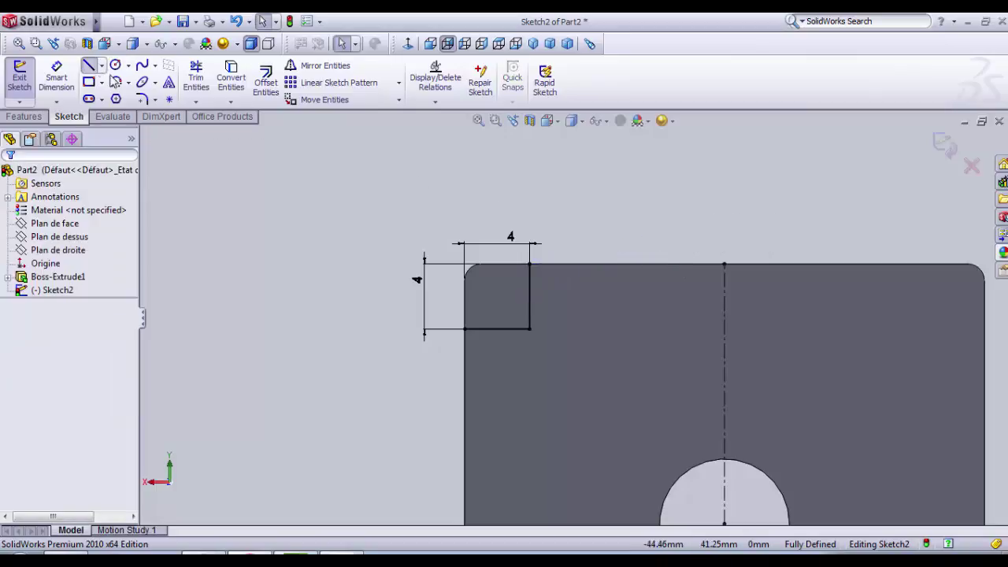
pyautogui.press('Return')
pyautogui.click(530, 264)
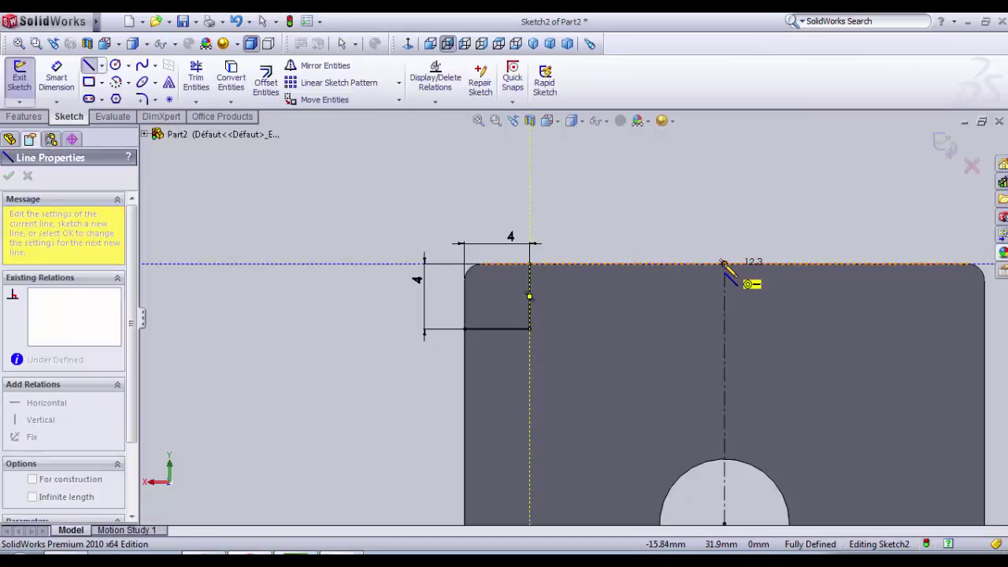
pyautogui.click(724, 263)
pyautogui.press('Escape')
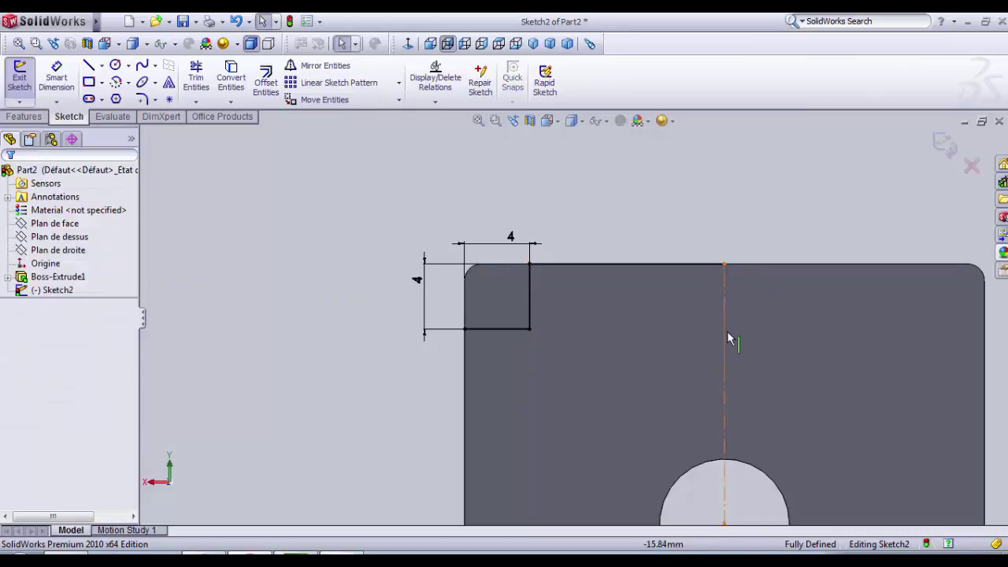
pyautogui.scroll(4, 591, 378)
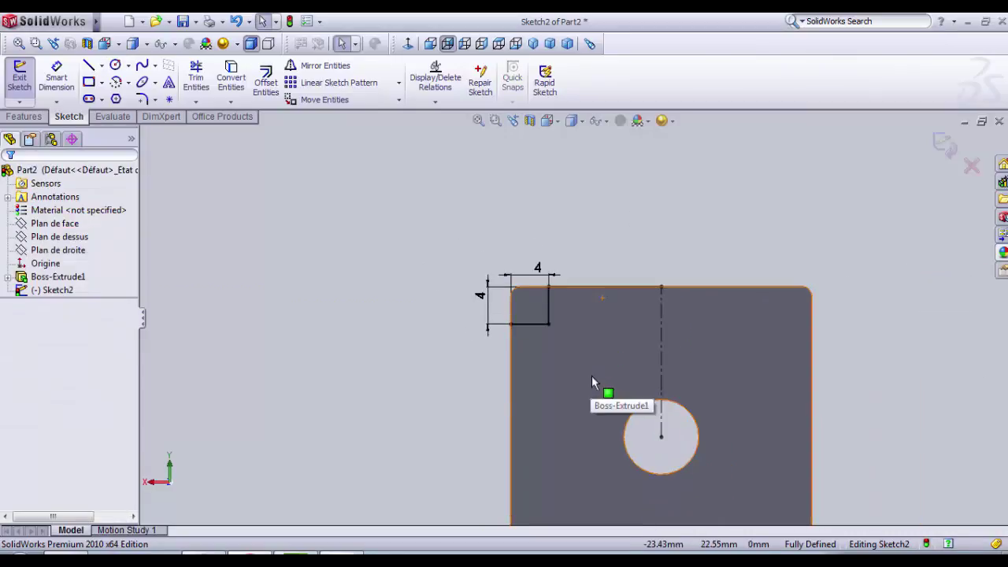
# Step: Draw a line down the left edge from the notch corner to the circle centre's height
pyautogui.click(88, 66)
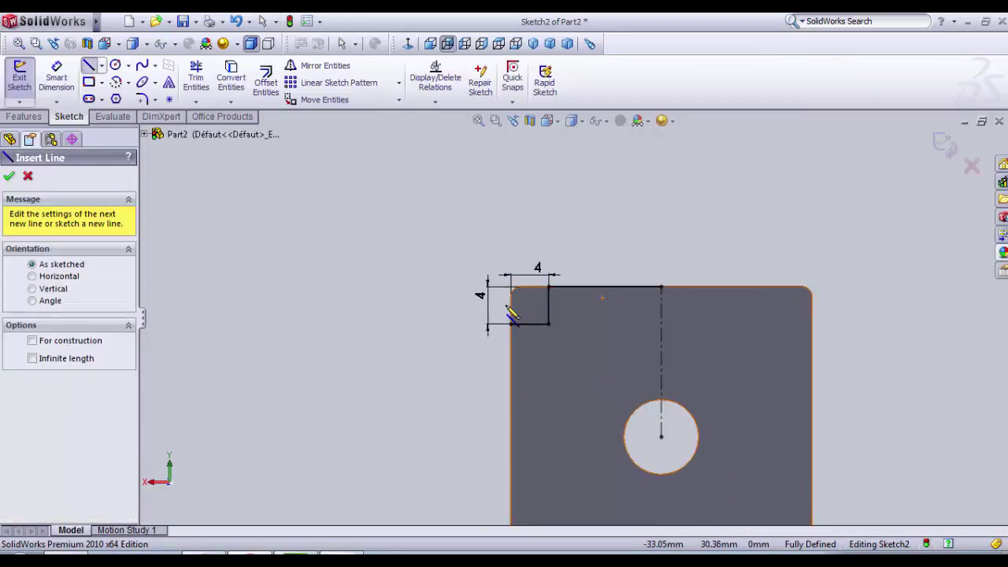
pyautogui.click(510, 325)
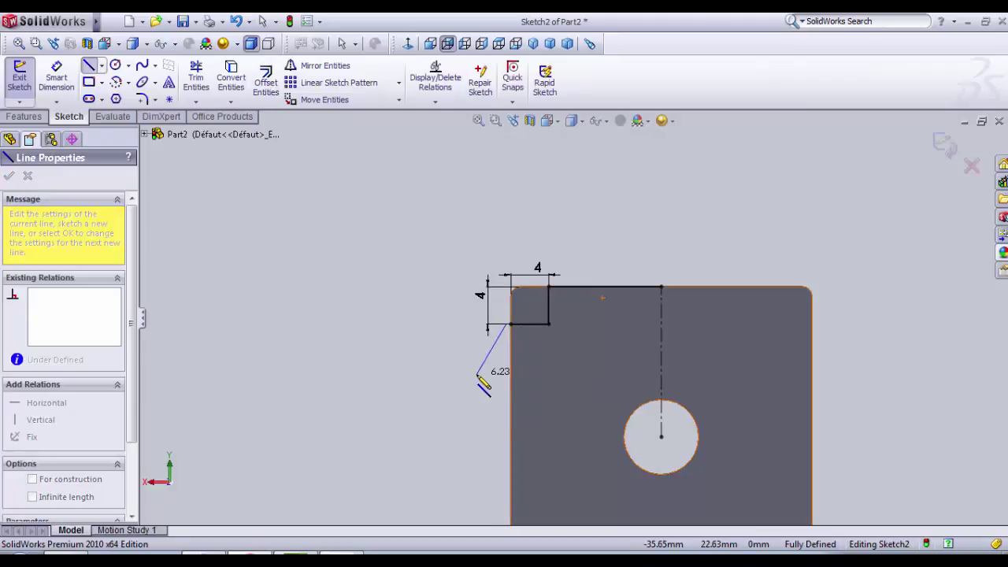
pyautogui.press('Escape')
pyautogui.click(88, 66)
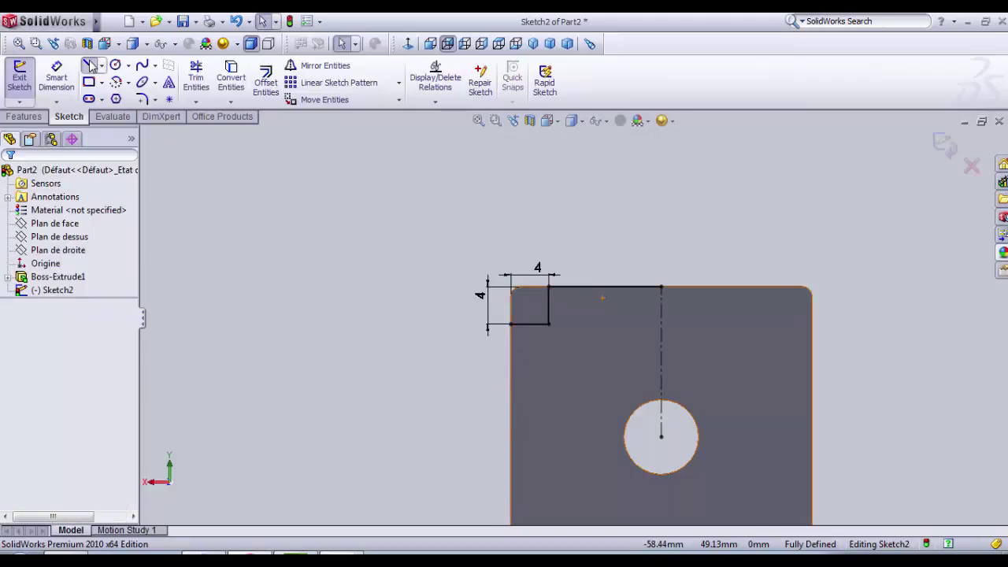
pyautogui.click(511, 325)
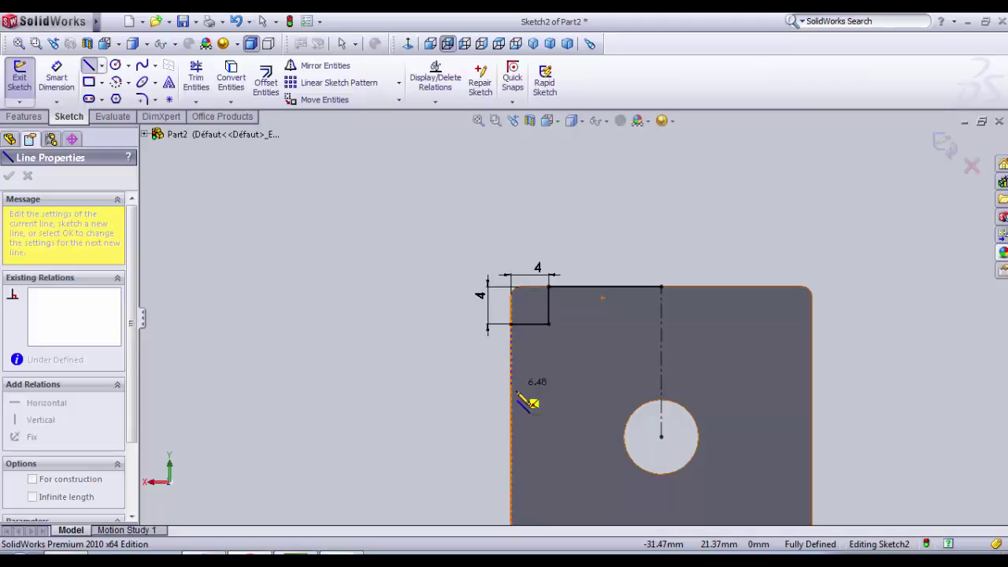
pyautogui.click(510, 436)
pyautogui.press('Escape')
pyautogui.scroll(-4, 575, 292)
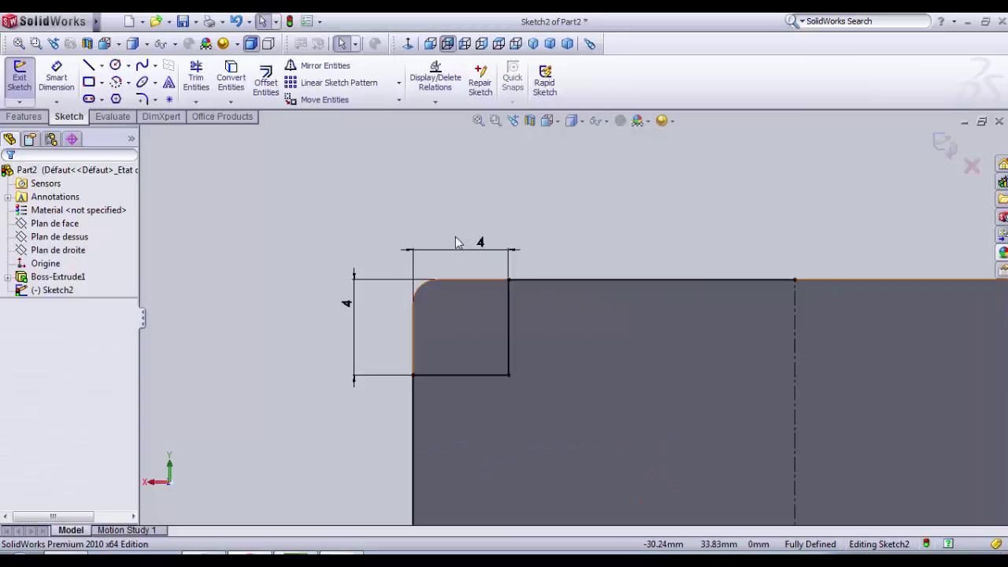
# Step: Fillet the notch's top-right, bottom-right and bottom-left corners with a 1 mm radius
pyautogui.click(143, 99)
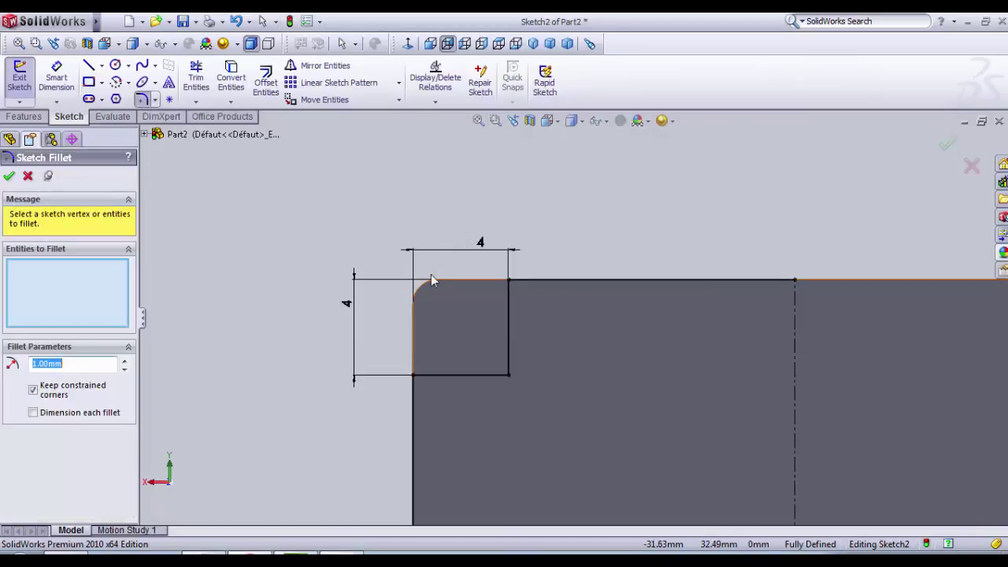
pyautogui.click(508, 311)
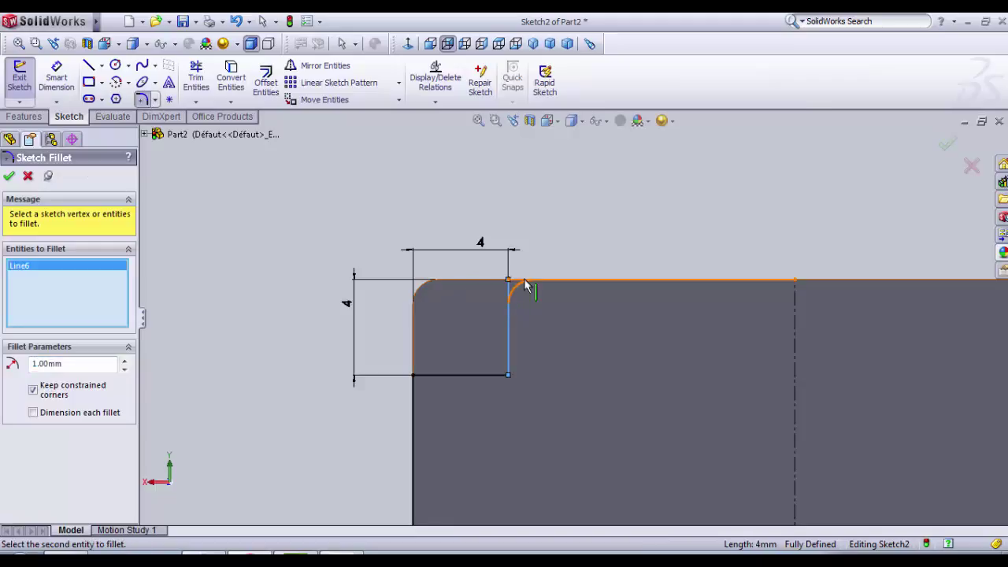
pyautogui.click(509, 344)
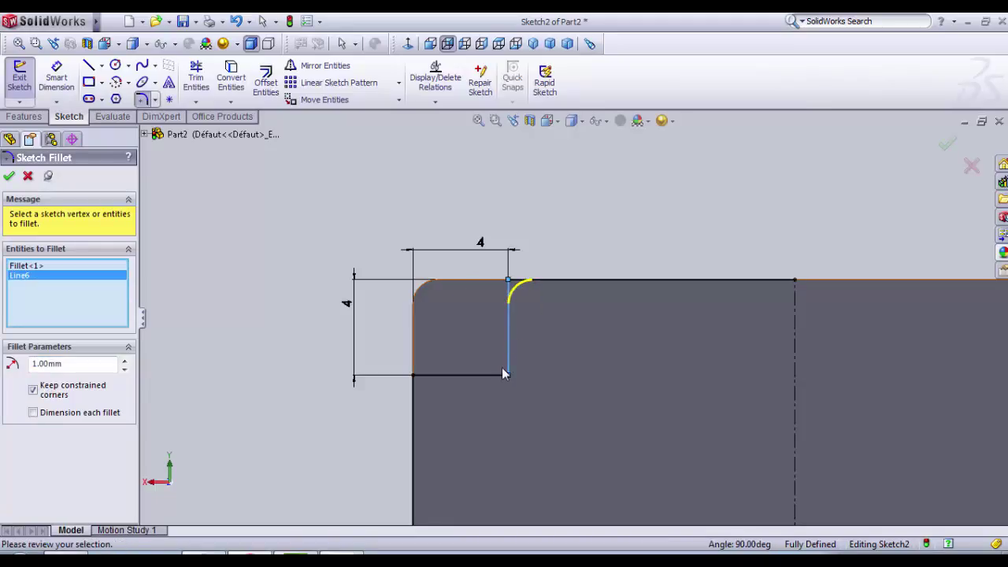
pyautogui.click(445, 376)
pyautogui.click(413, 403)
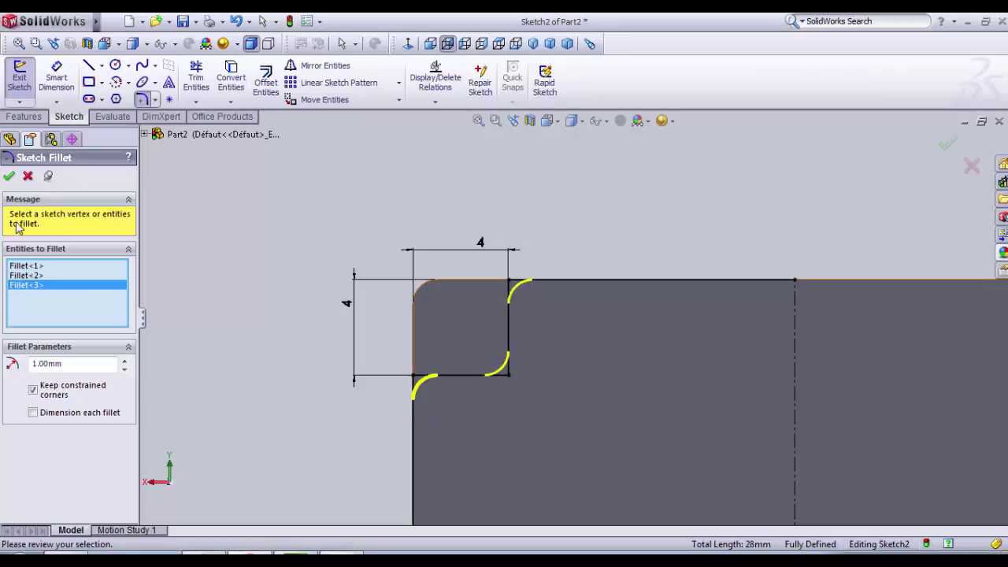
pyautogui.click(9, 176)
pyautogui.scroll(2, 613, 337)
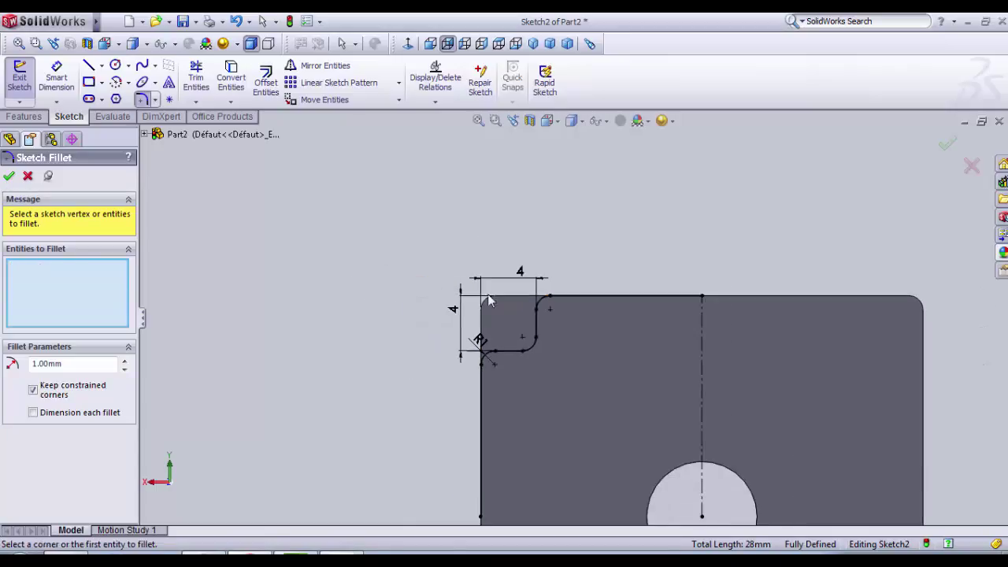
pyautogui.scroll(2, 752, 344)
pyautogui.scroll(-2, 761, 360)
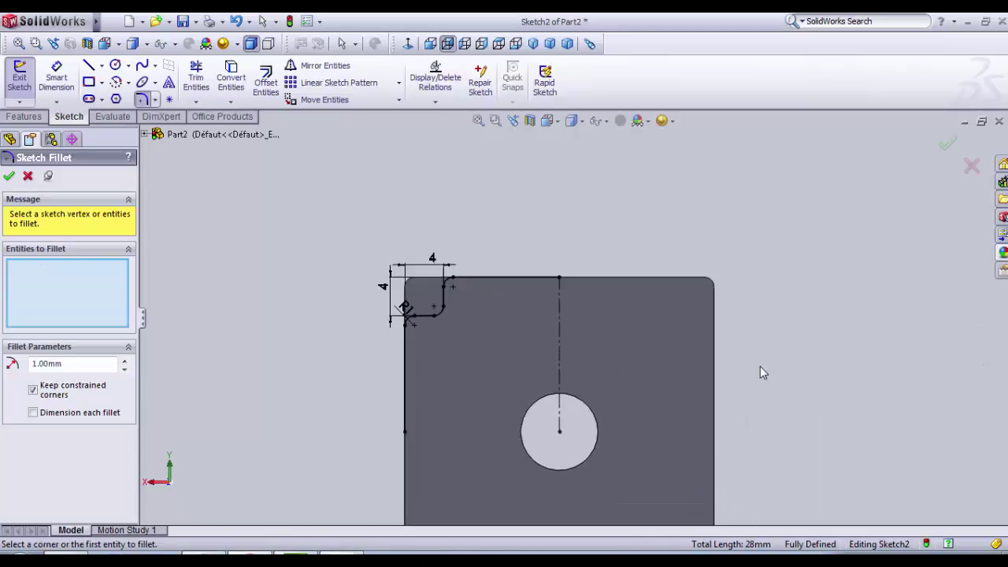
pyautogui.scroll(1, 475, 360)
pyautogui.scroll(-3, 478, 358)
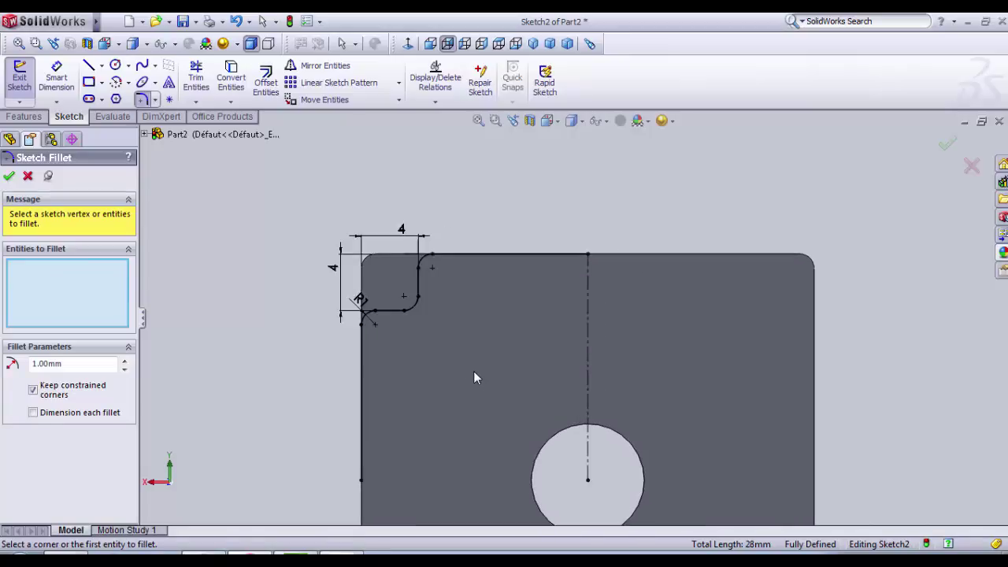
# Step: Mirror the filleted top-left notch about the vertical centreline onto the top-right corner
pyautogui.click(319, 65)
pyautogui.click(86, 367)
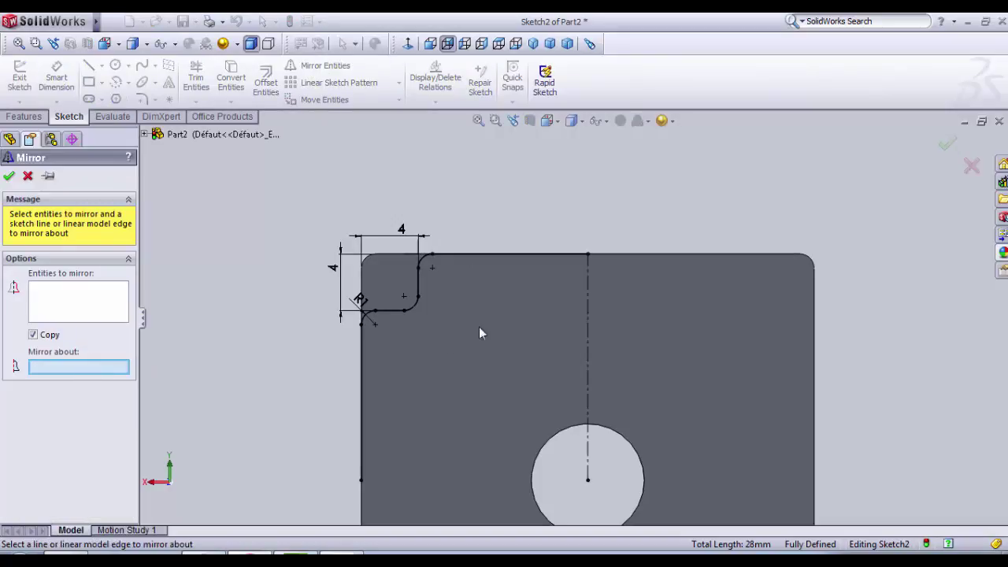
pyautogui.click(592, 329)
pyautogui.click(86, 309)
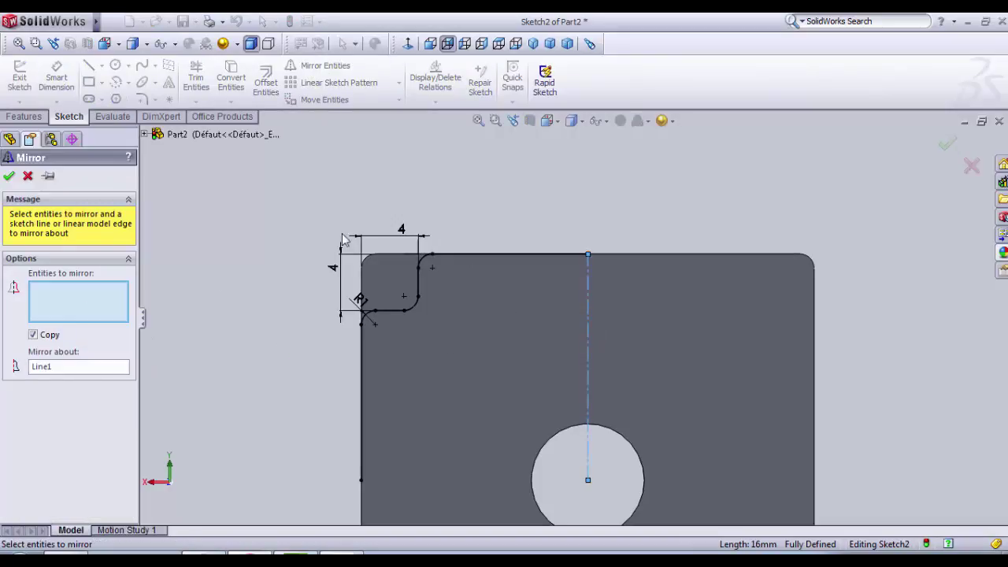
pyautogui.moveTo(320, 214); pyautogui.dragTo(471, 388)
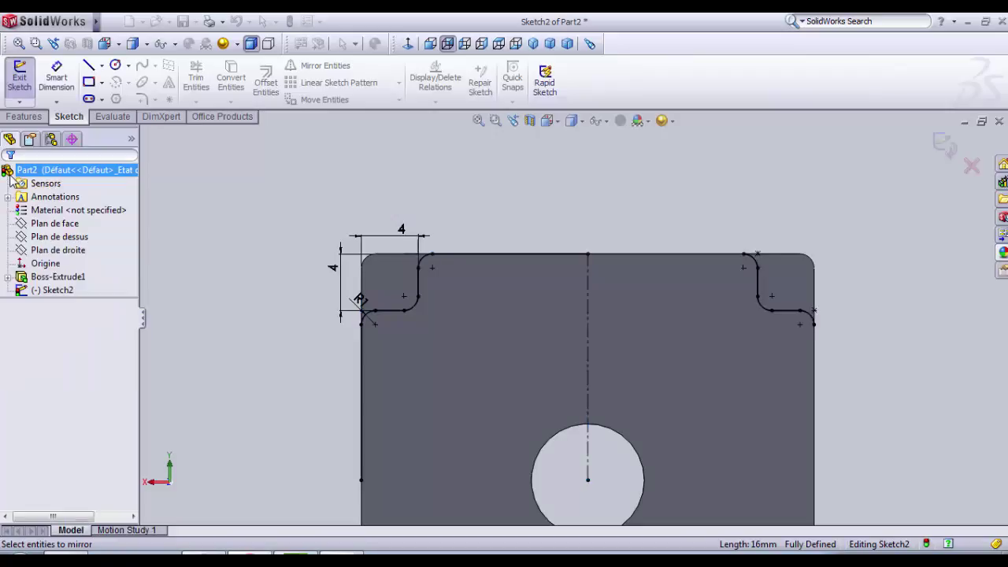
pyautogui.click(10, 176)
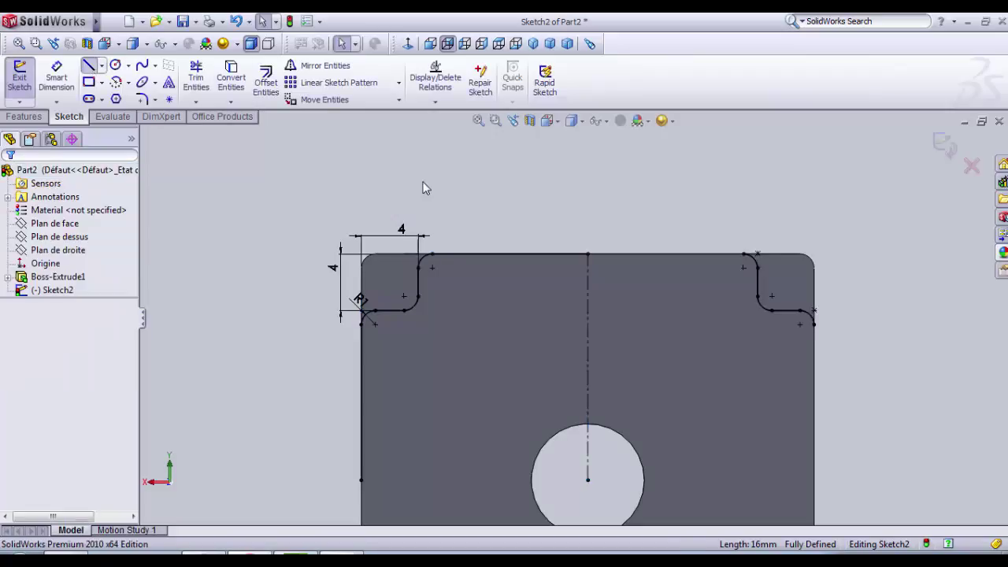
# Step: Draw the top edge to the right notch and the right side down to circle-centre level
pyautogui.click(90, 66)
pyautogui.click(588, 255)
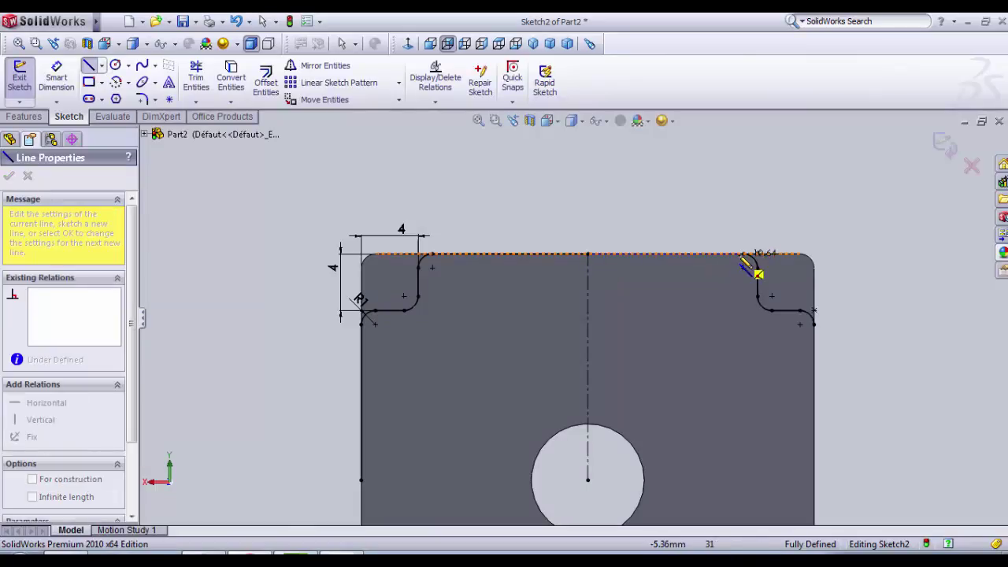
pyautogui.click(744, 255)
pyautogui.press('Escape')
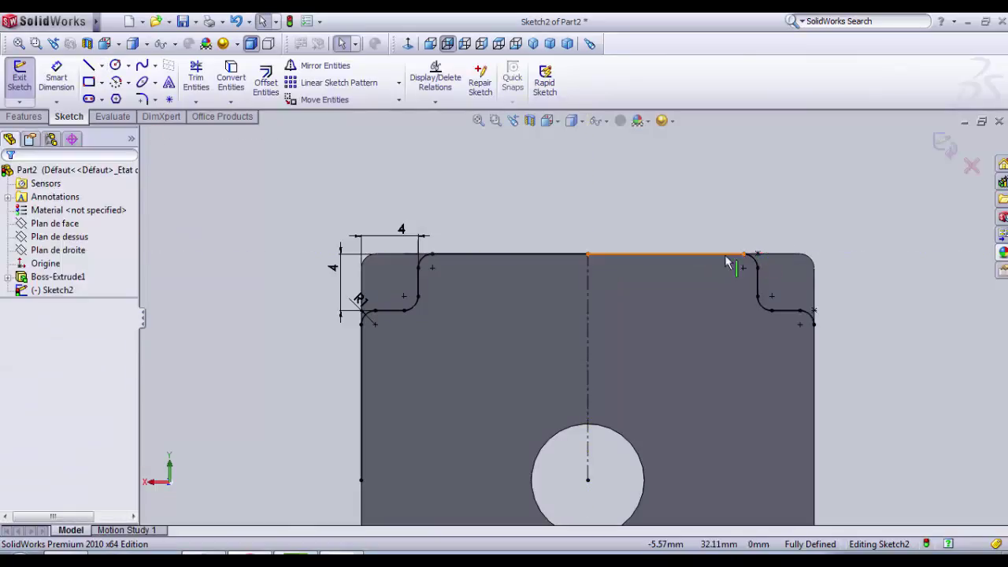
pyautogui.scroll(3, 709, 312)
pyautogui.click(90, 68)
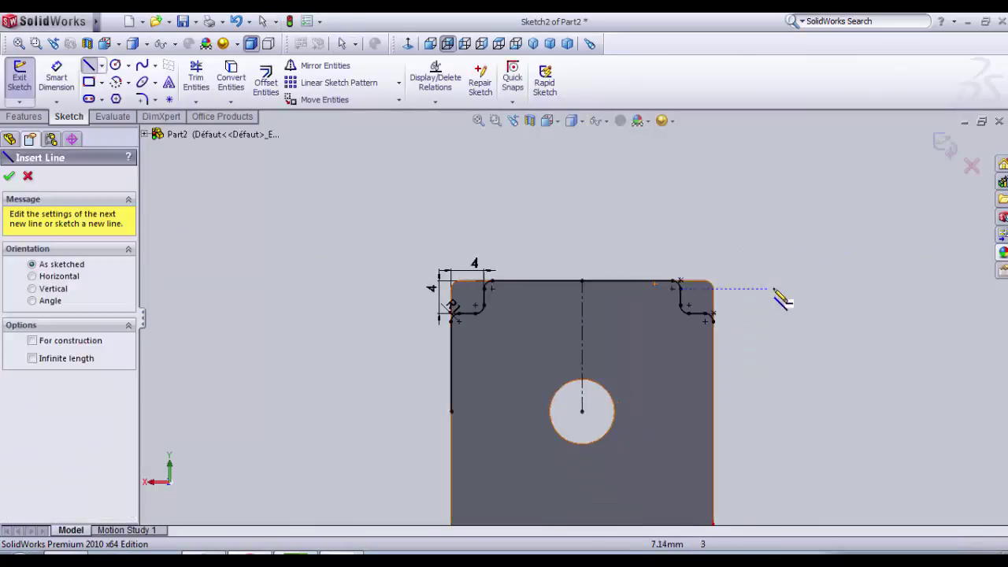
pyautogui.click(712, 318)
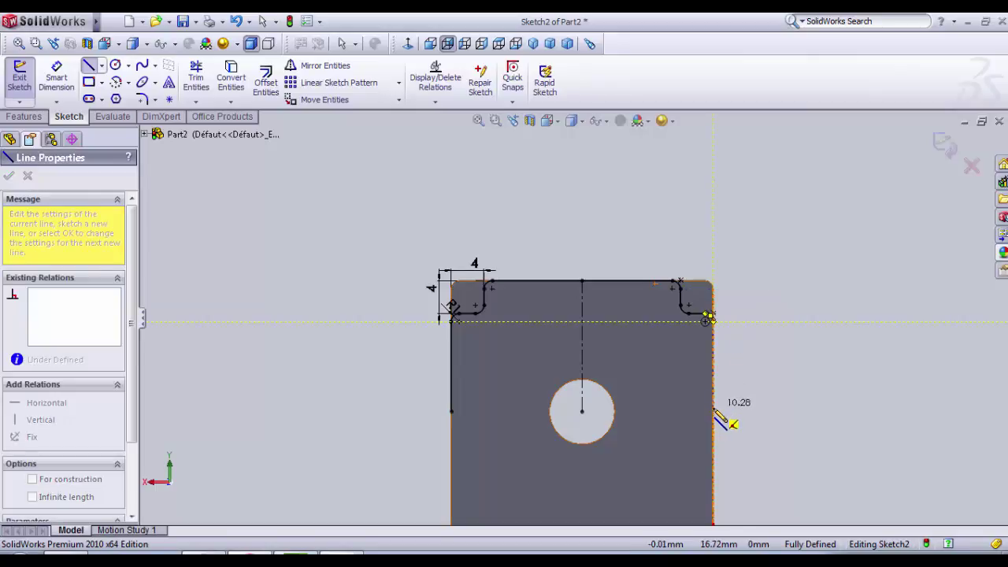
pyautogui.click(714, 412)
pyautogui.press('Escape')
pyautogui.scroll(-2, 599, 406)
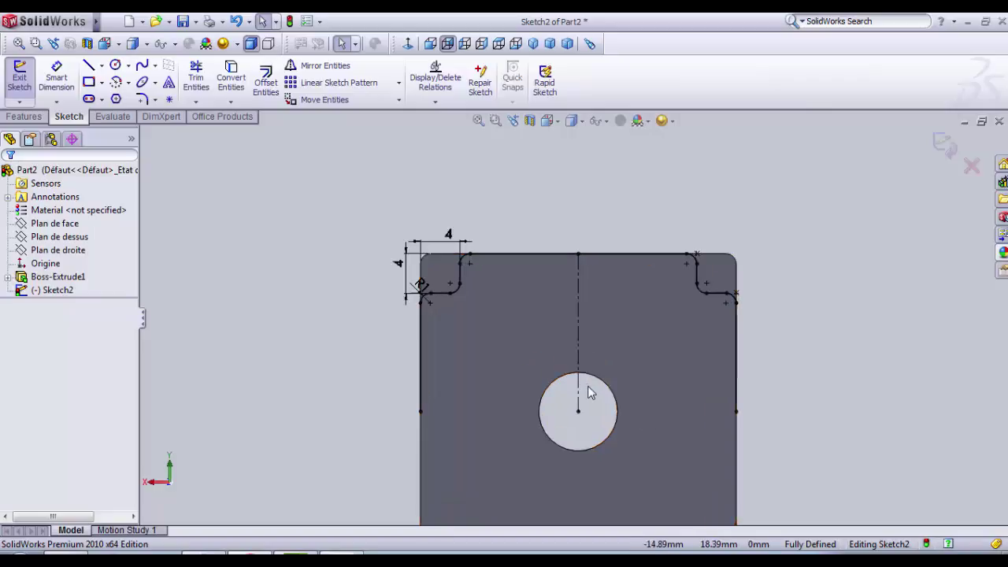
# Step: Add a horizontal centreline from the circle centre out past the right edge
pyautogui.click(102, 65)
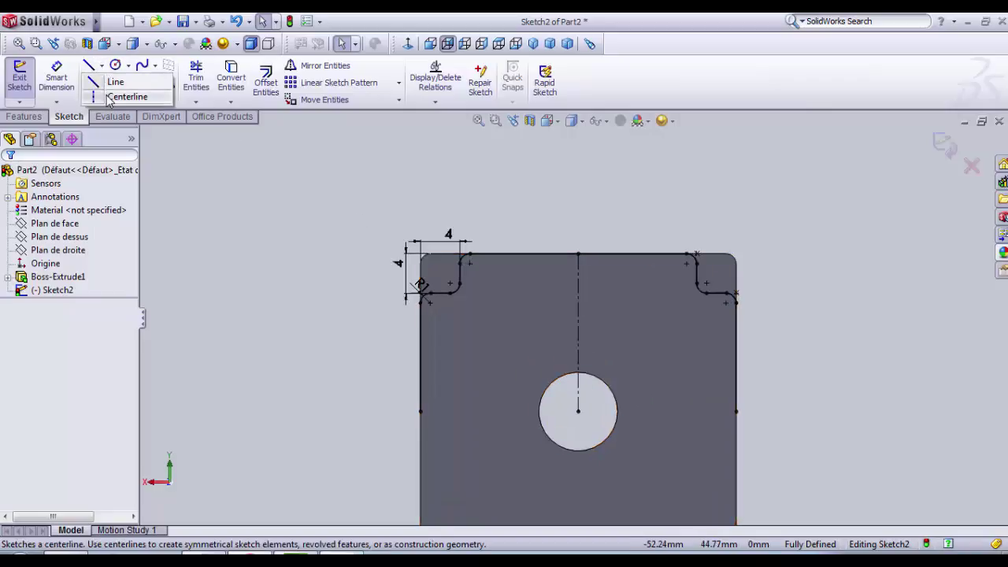
pyautogui.click(122, 97)
pyautogui.click(578, 410)
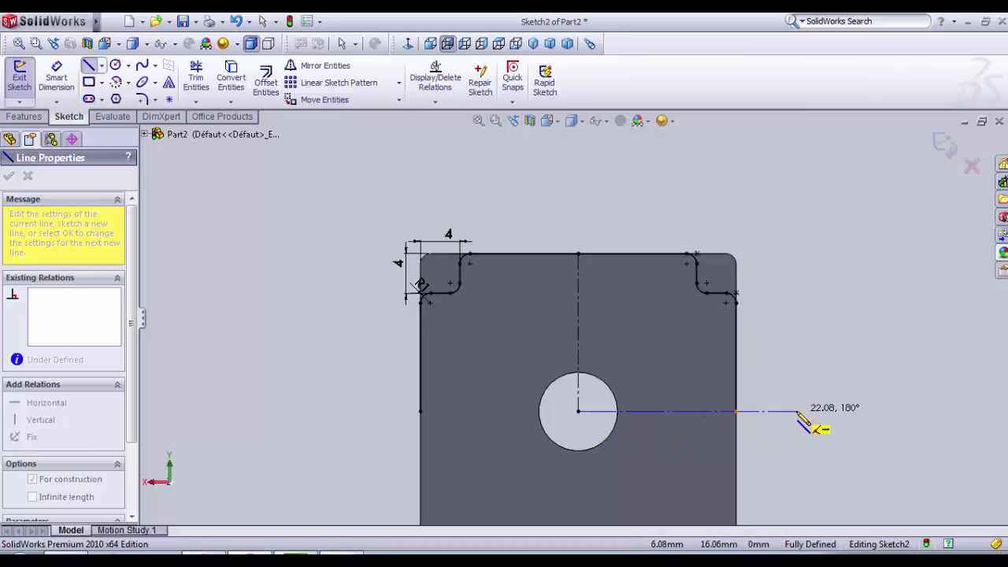
pyautogui.click(797, 412)
pyautogui.press('Escape')
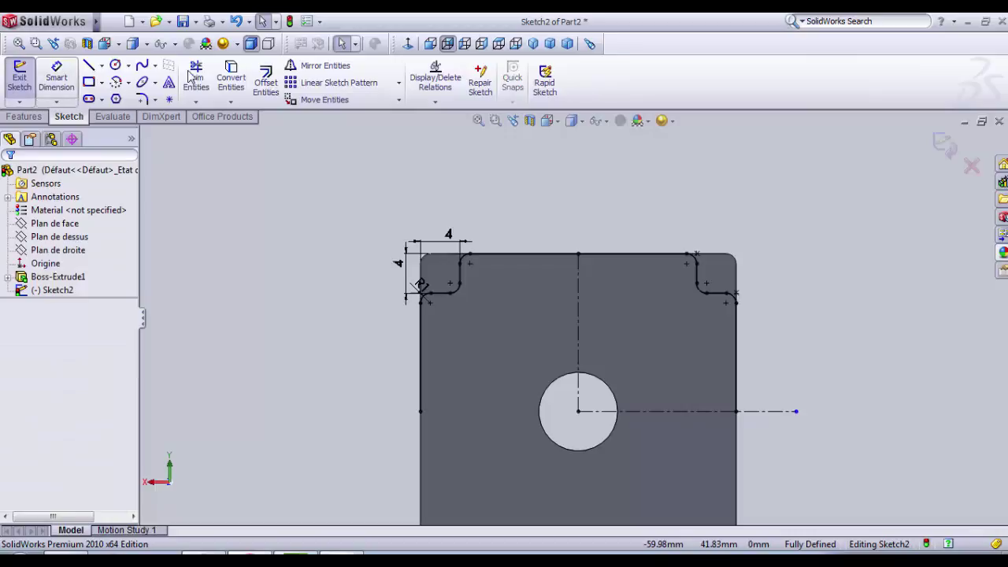
# Step: Mirror the top edge, both notches and both side lines about the horizontal centreline
pyautogui.click(319, 65)
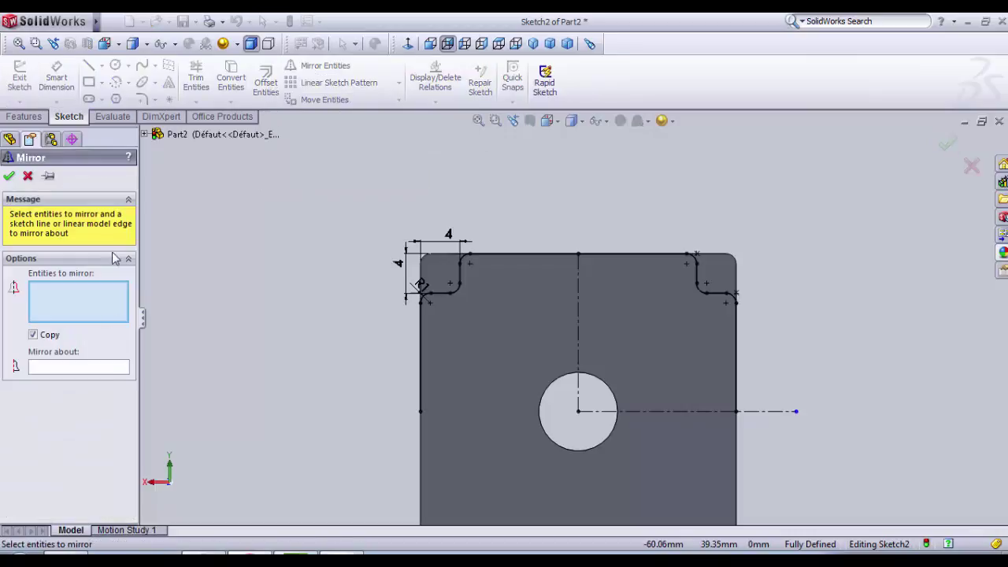
pyautogui.click(114, 371)
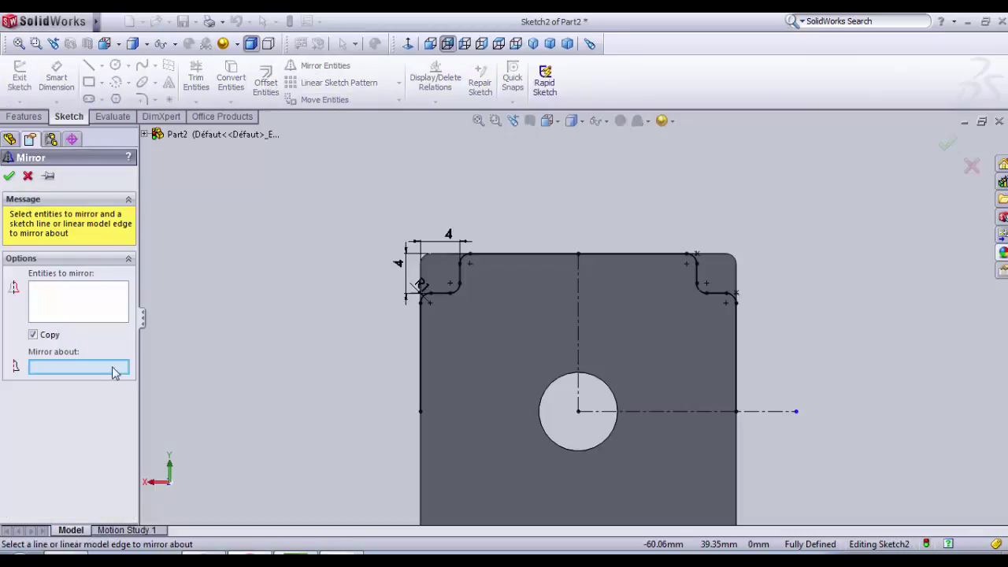
pyautogui.click(650, 411)
pyautogui.click(89, 306)
pyautogui.moveTo(356, 211)
pyautogui.mouseDown()
pyautogui.moveTo(603, 281)
pyautogui.moveTo(779, 372)
pyautogui.mouseUp()
pyautogui.scroll(5, 574, 355)
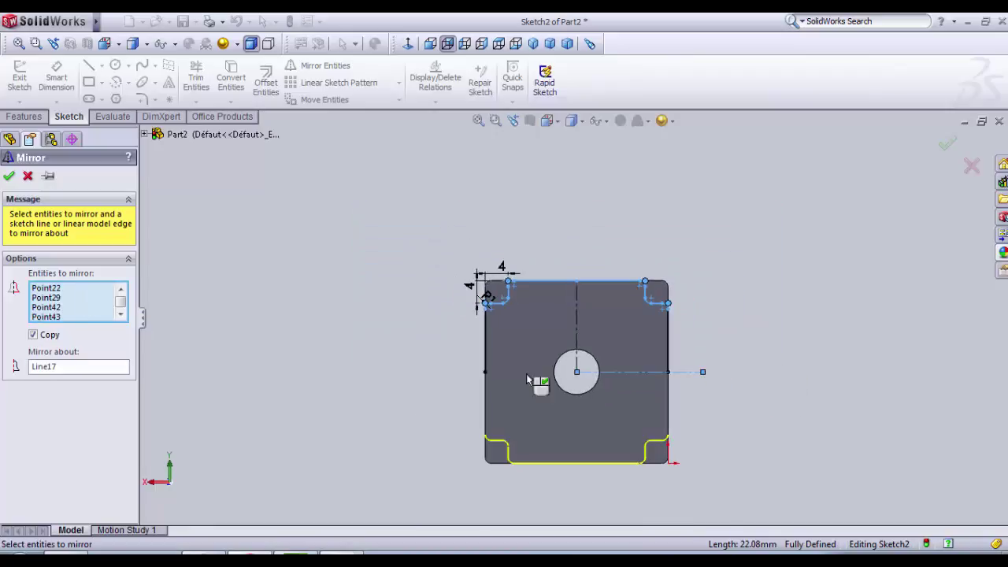
pyautogui.click(486, 361)
pyautogui.click(669, 339)
pyautogui.click(10, 176)
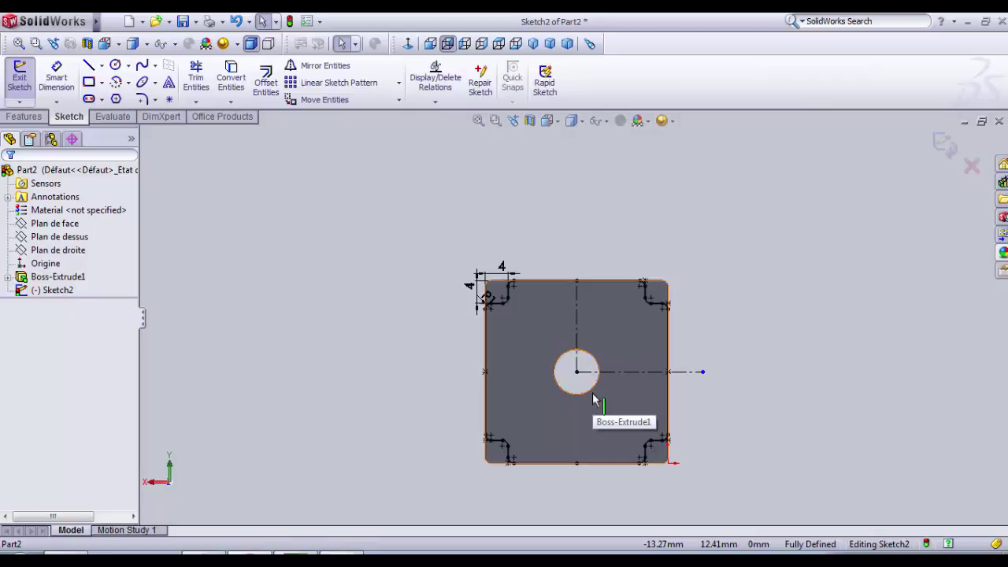
pyautogui.scroll(-3, 520, 346)
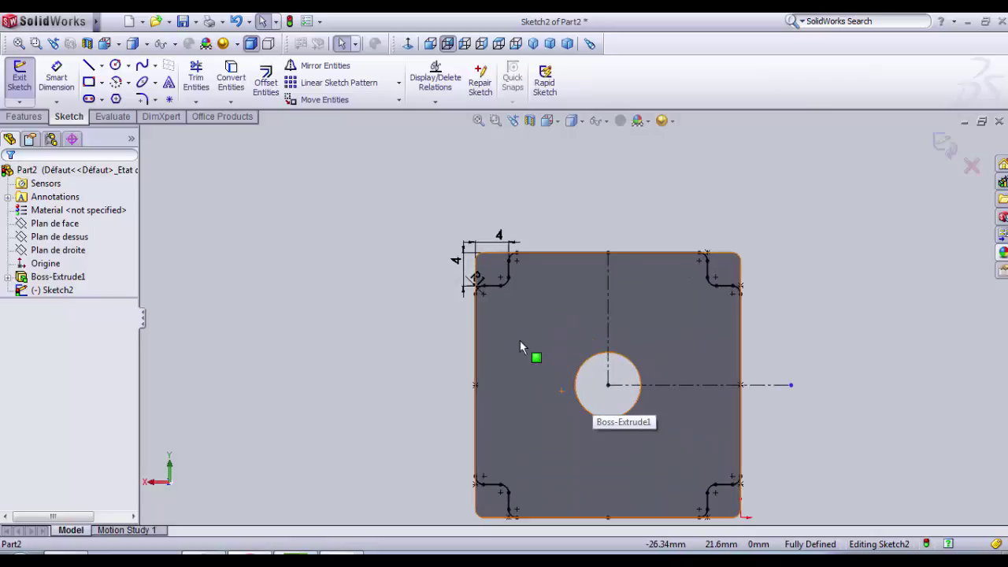
# Step: Exit the sketch and extrude the notched profile 57 mm as Boss-Extrude2
pyautogui.click(21, 89)
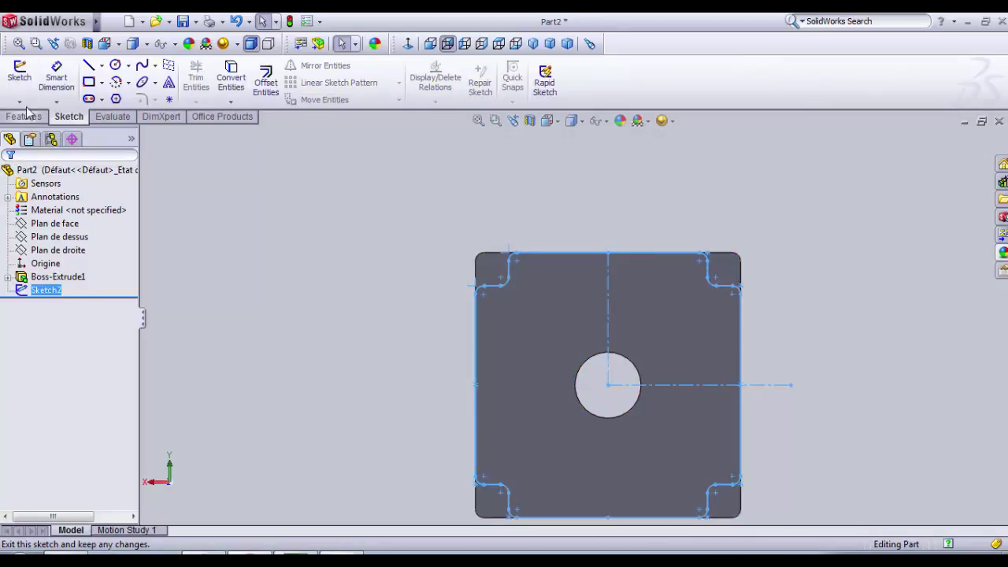
pyautogui.click(27, 117)
pyautogui.click(34, 97)
pyautogui.moveTo(643, 340); pyautogui.dragTo(644, 356, button='middle')
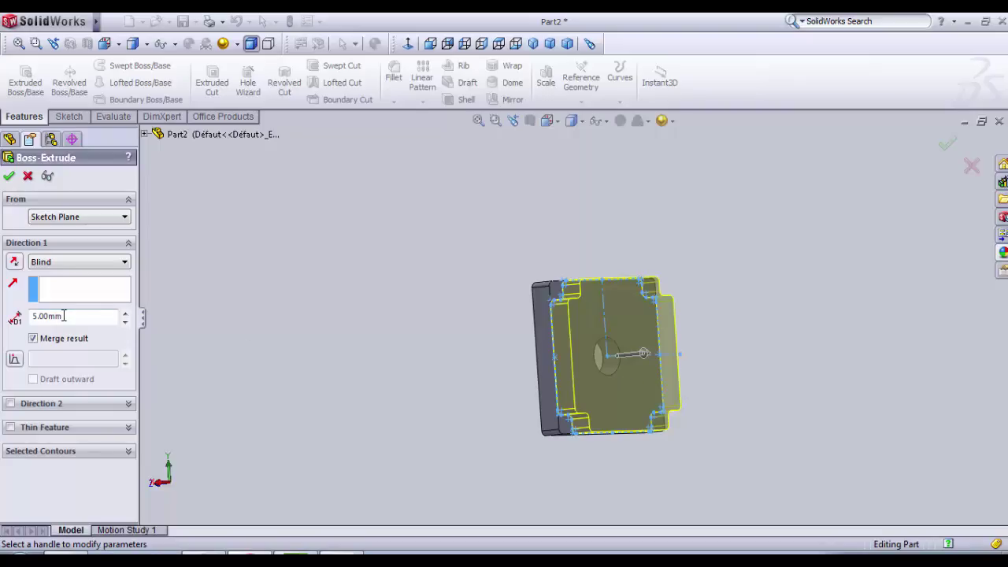
pyautogui.write('57')
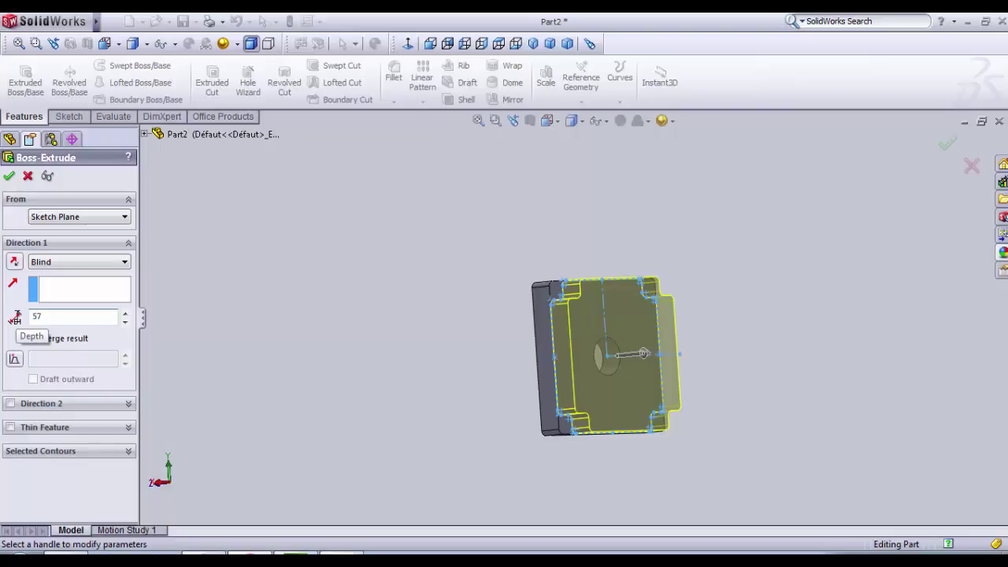
pyautogui.click(9, 177)
pyautogui.moveTo(603, 349); pyautogui.dragTo(680, 398, button='middle')
# Step: Select the body's square front face and open Sketch3 on it
pyautogui.scroll(-4, 610, 360)
pyautogui.moveTo(468, 344); pyautogui.dragTo(436, 338, button='middle')
pyautogui.scroll(-5, 457, 323)
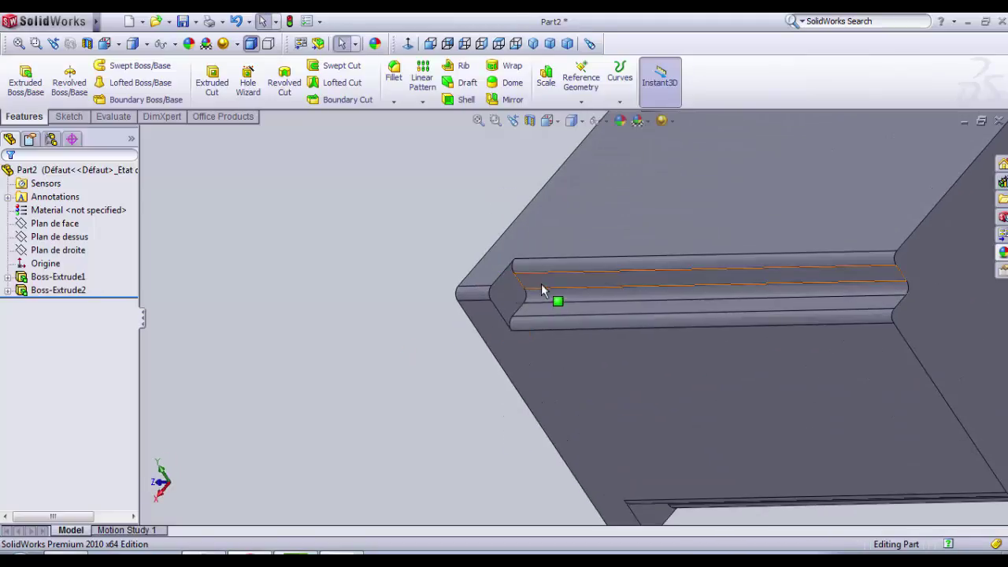
pyautogui.click(504, 300)
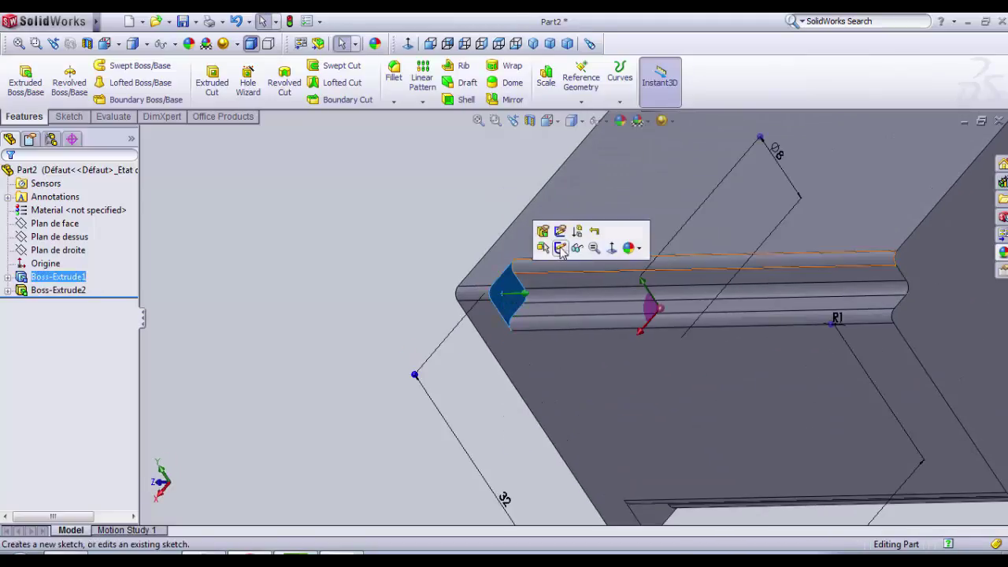
pyautogui.click(563, 251)
pyautogui.scroll(6, 449, 280)
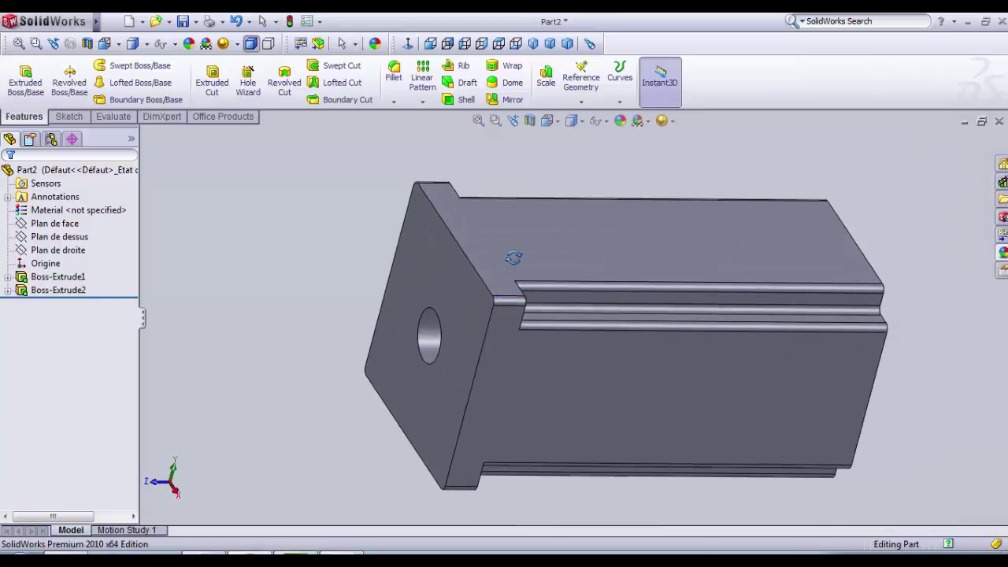
pyautogui.click(477, 292)
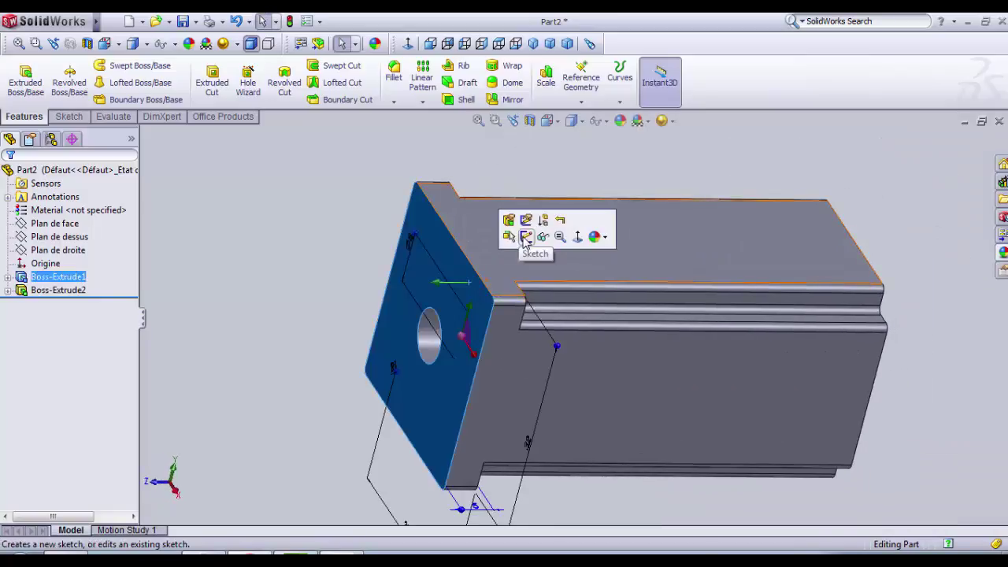
pyautogui.click(341, 218)
pyautogui.click(432, 245)
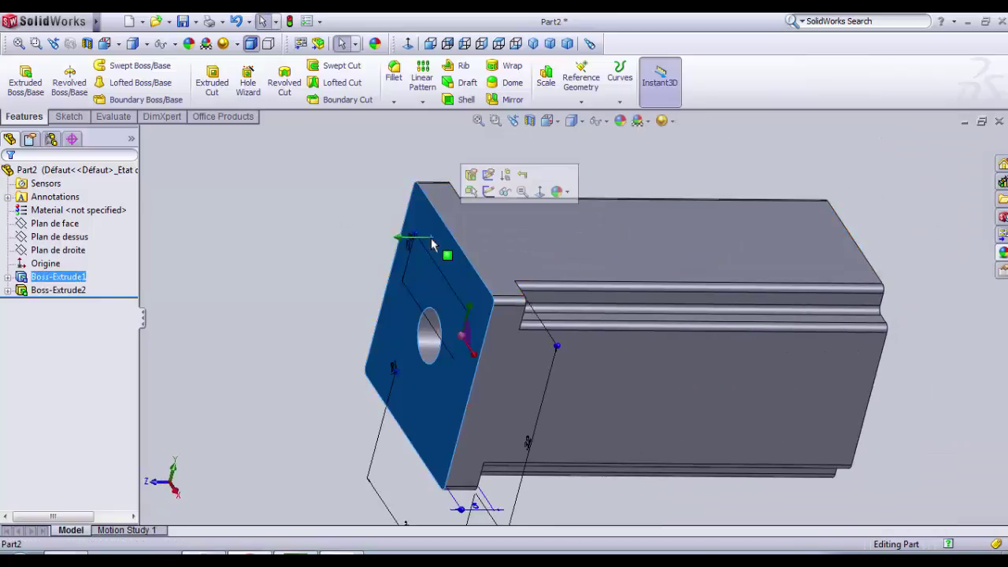
pyautogui.click(488, 192)
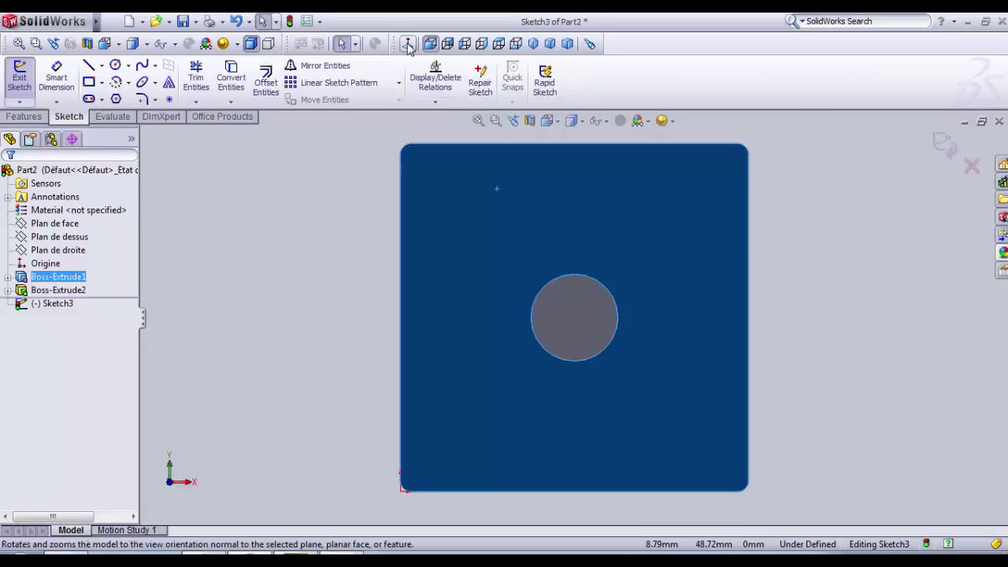
# Step: Draw centerlines from the hole's centre up to the top edge and across to the right edge
pyautogui.click(101, 65)
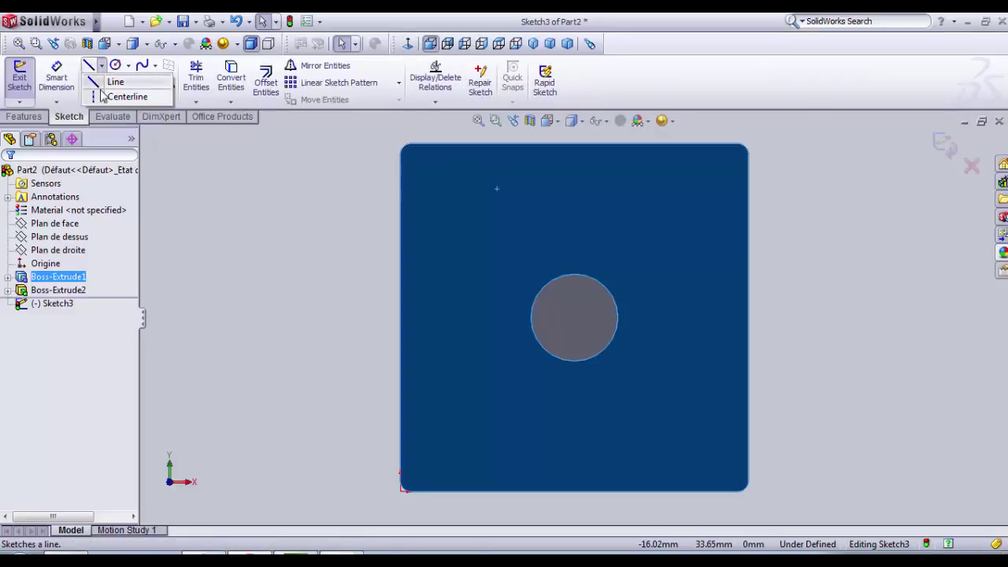
pyautogui.click(574, 317)
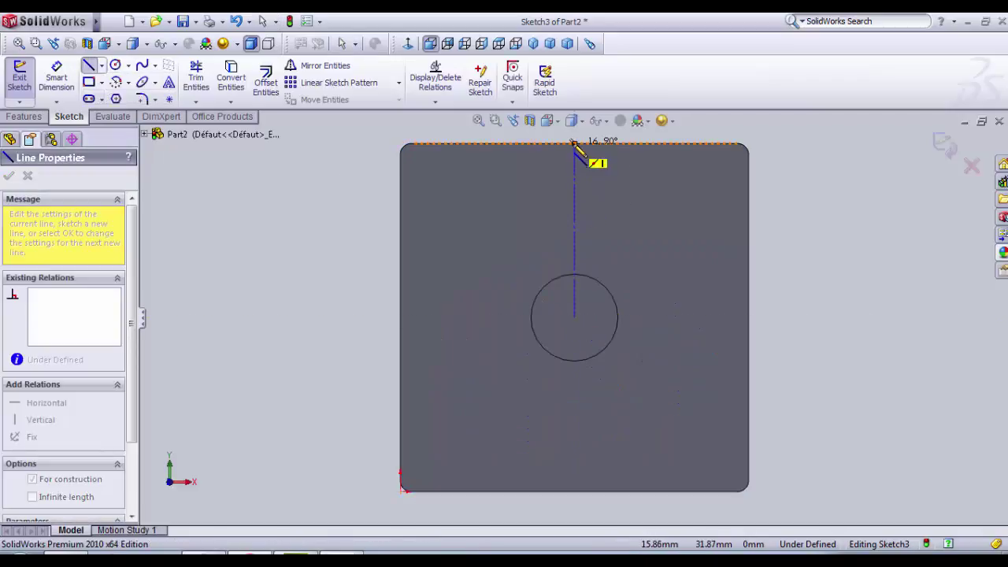
pyautogui.click(574, 147)
pyautogui.press('Escape')
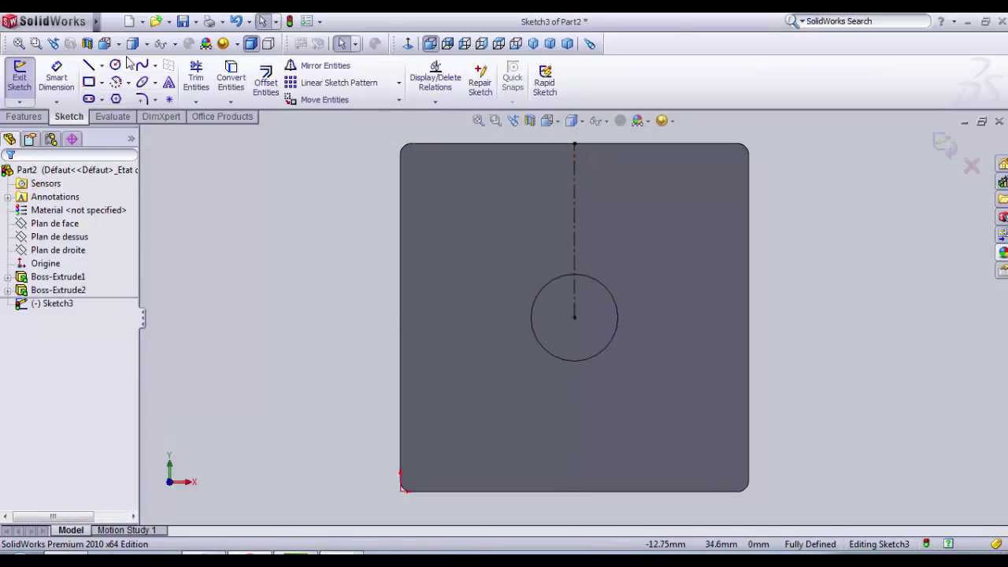
pyautogui.click(101, 66)
pyautogui.click(114, 96)
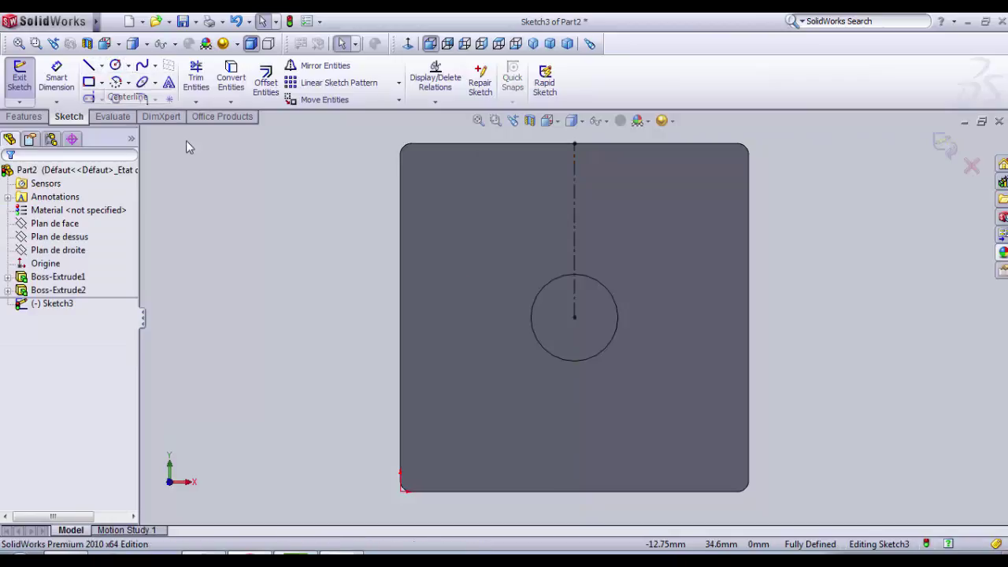
pyautogui.click(575, 317)
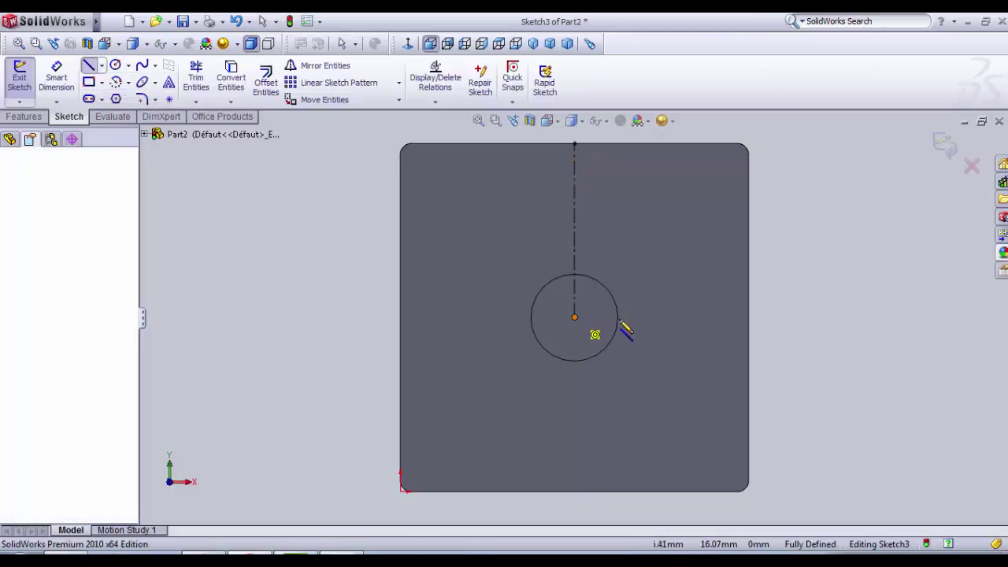
pyautogui.click(748, 317)
pyautogui.press('Escape')
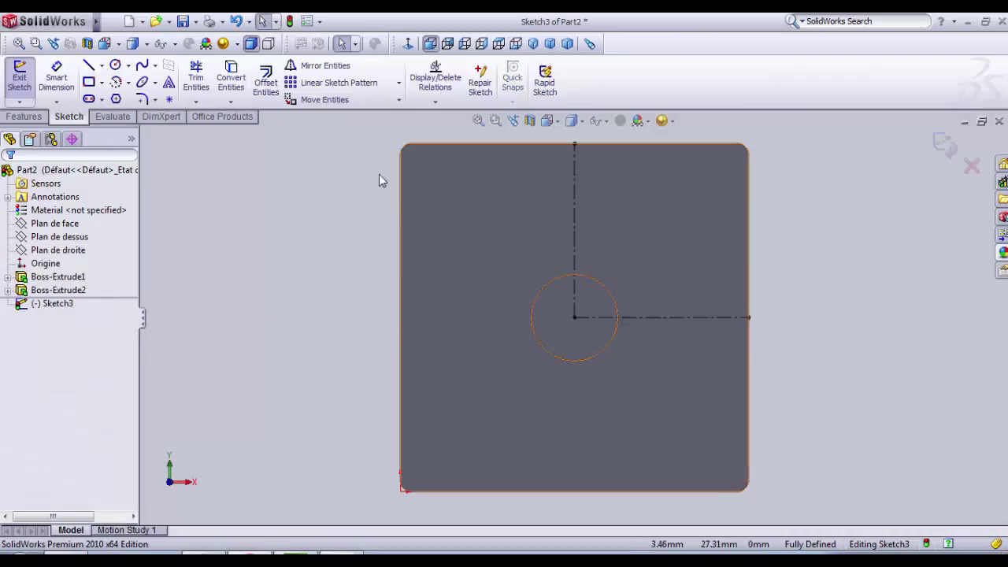
# Step: Draw a small circle near the top-right corner, 14 mm above the horizontal centerline
pyautogui.click(115, 64)
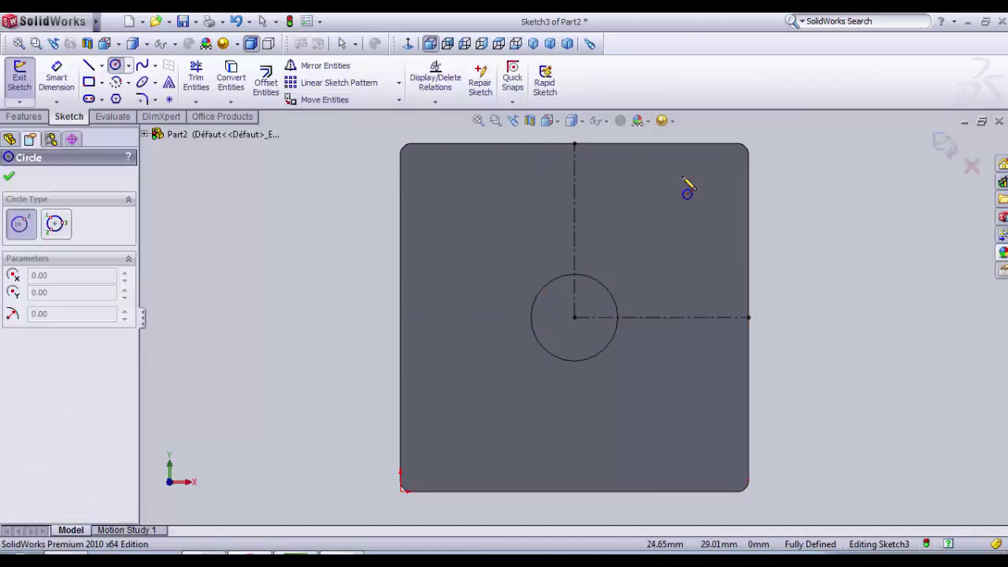
pyautogui.click(719, 164)
pyautogui.click(726, 175)
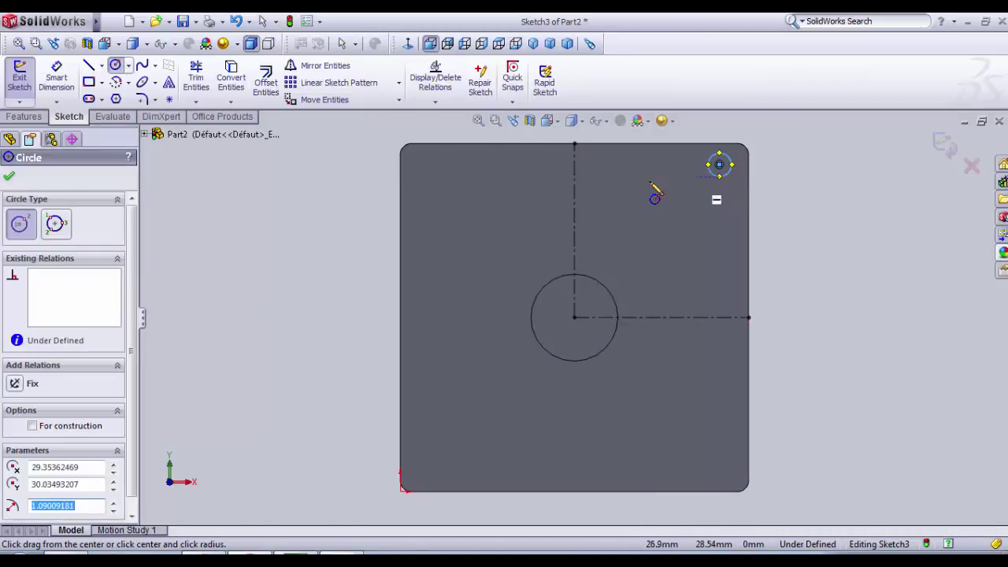
pyautogui.click(56, 76)
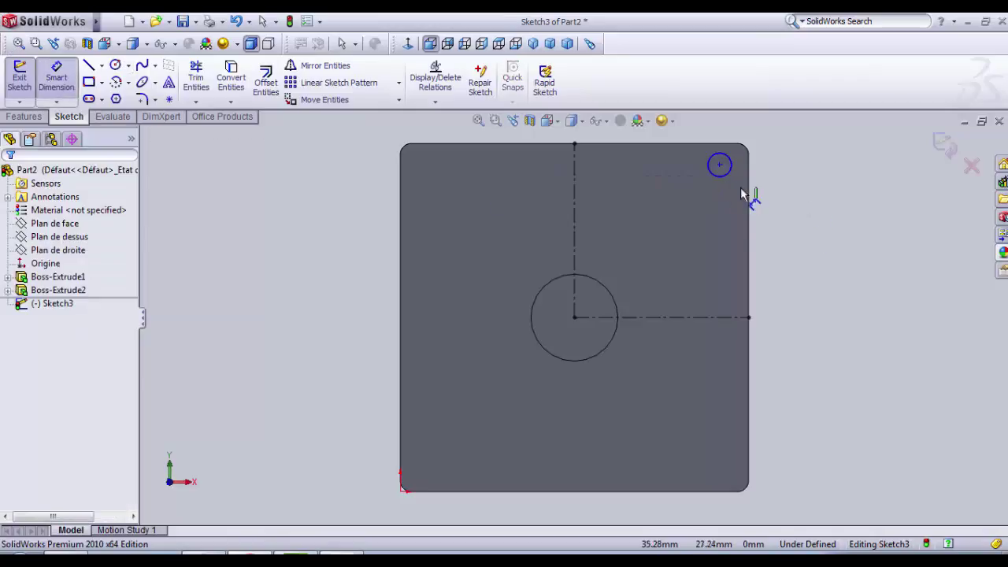
pyautogui.click(728, 175)
pyautogui.click(701, 318)
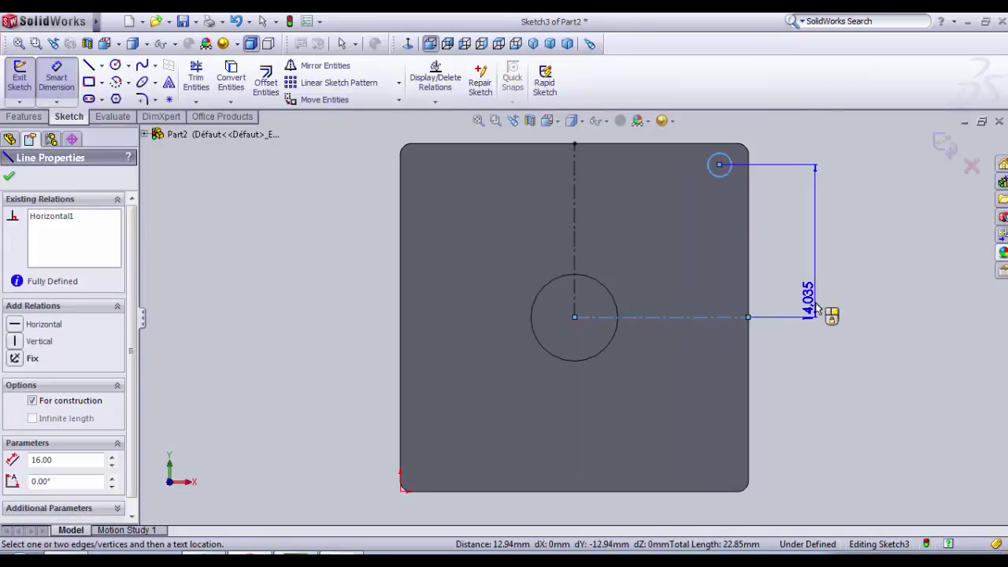
pyautogui.click(817, 309)
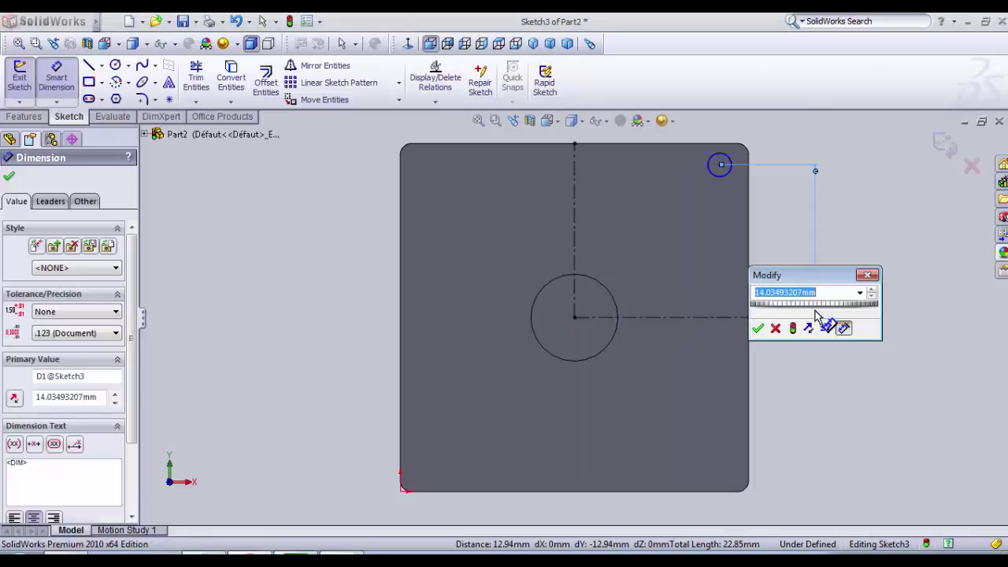
pyautogui.write('4')
pyautogui.press('Return')
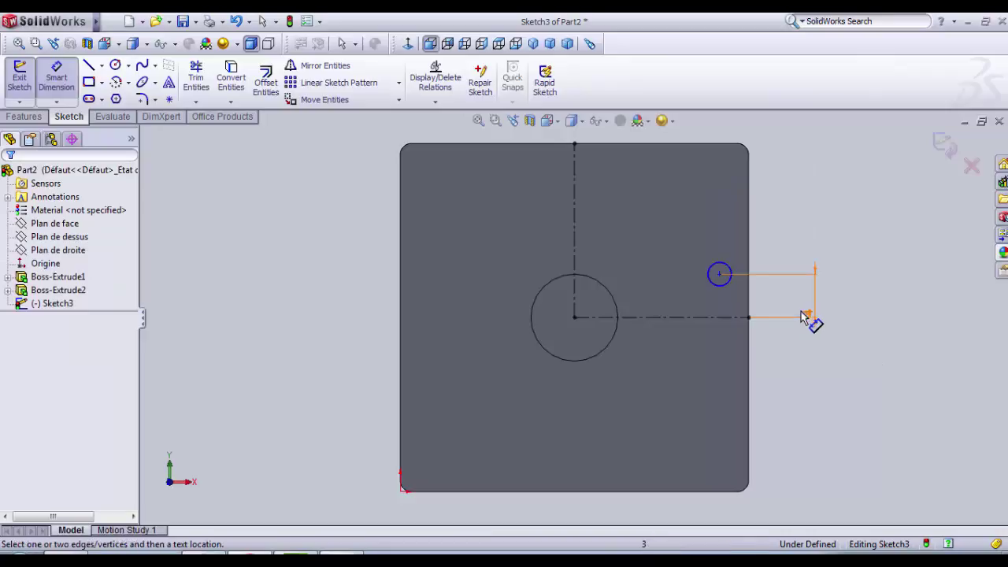
pyautogui.doubleClick(812, 319)
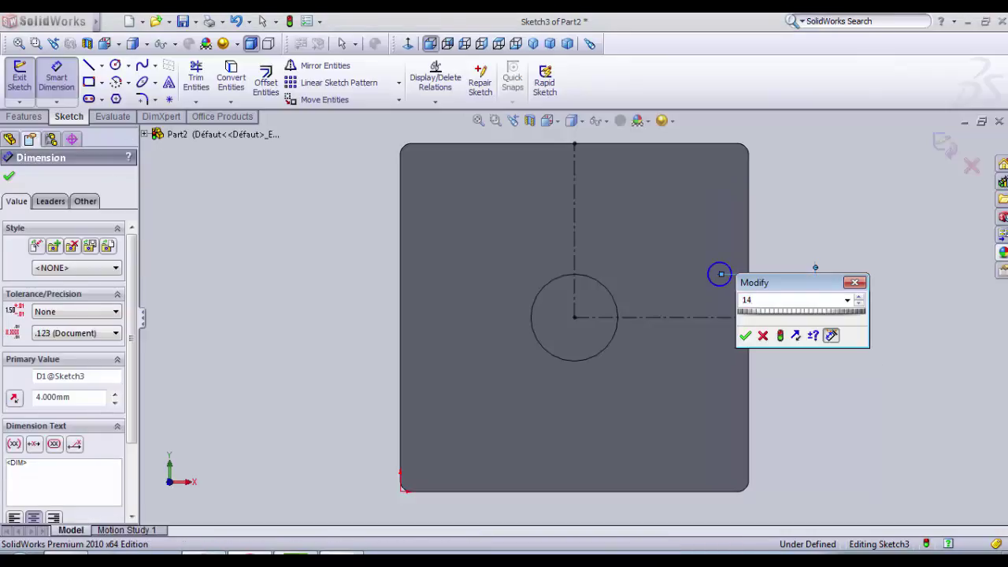
pyautogui.write('14')
pyautogui.click(746, 336)
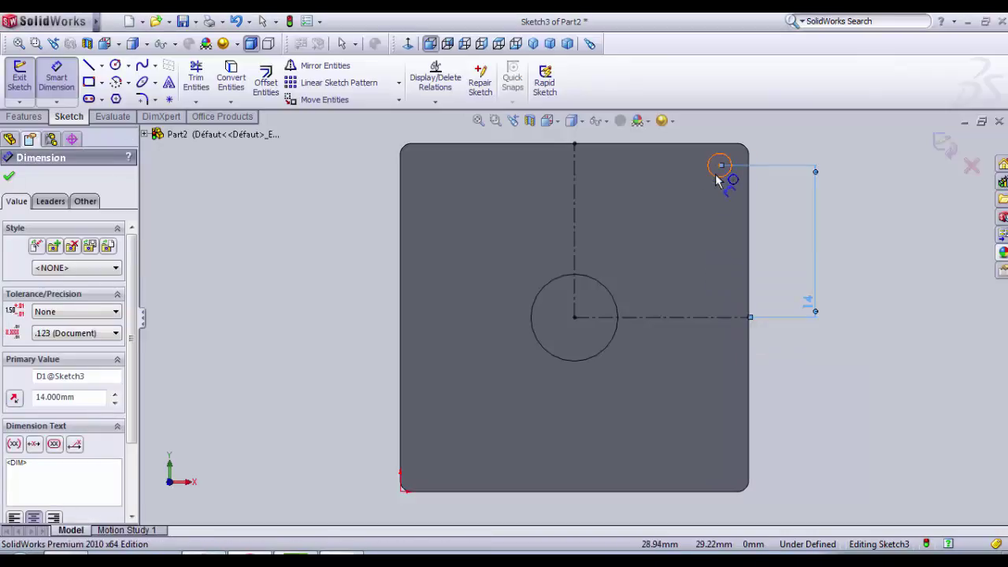
# Step: Dimension the circle 14 mm right of the vertical centerline
pyautogui.click(725, 168)
pyautogui.click(574, 184)
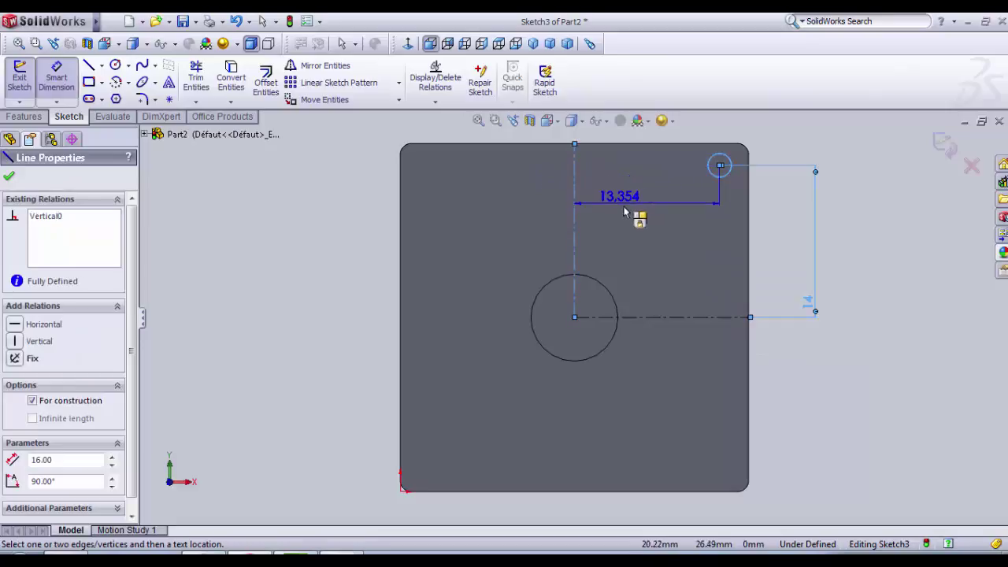
pyautogui.click(612, 202)
pyautogui.write('14')
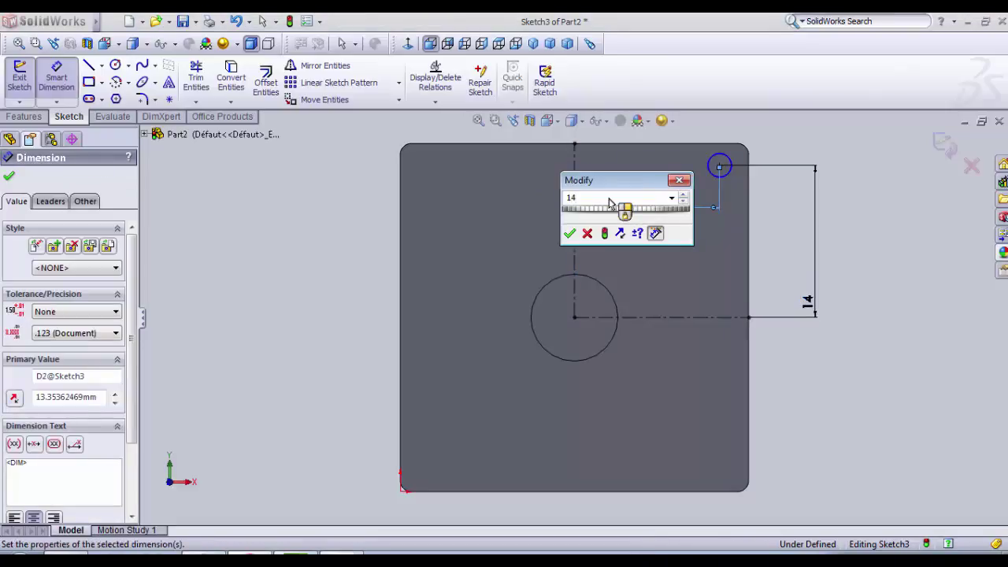
pyautogui.press('Return')
pyautogui.click(292, 315)
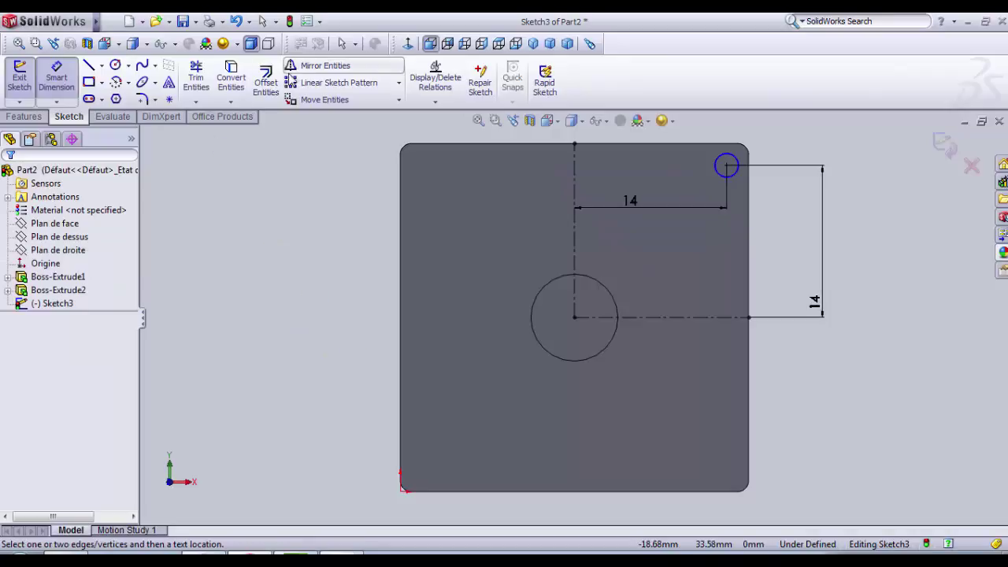
pyautogui.click(307, 71)
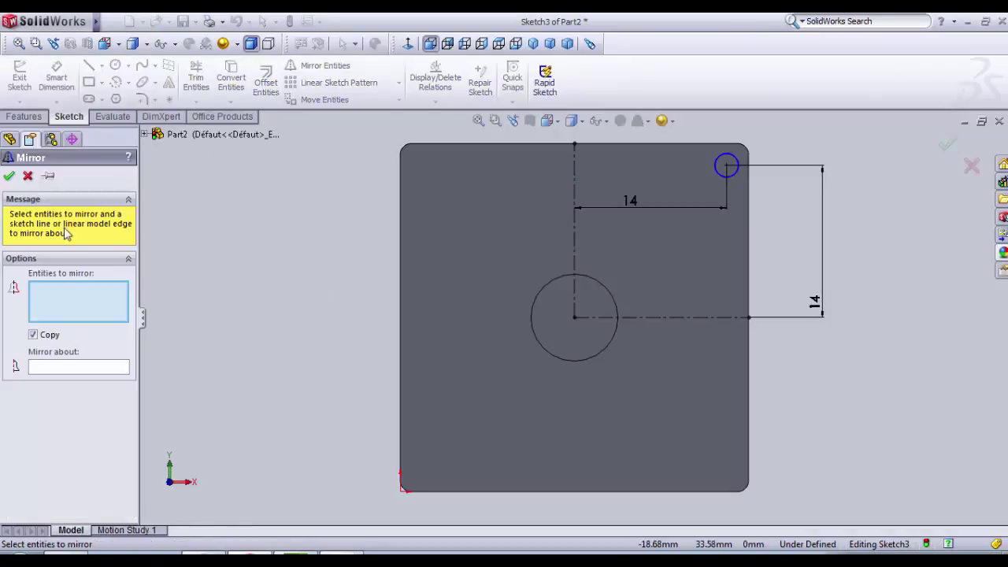
# Step: Mirror the top-right corner circle about the vertical centerline to create the top-left circle
pyautogui.click(97, 369)
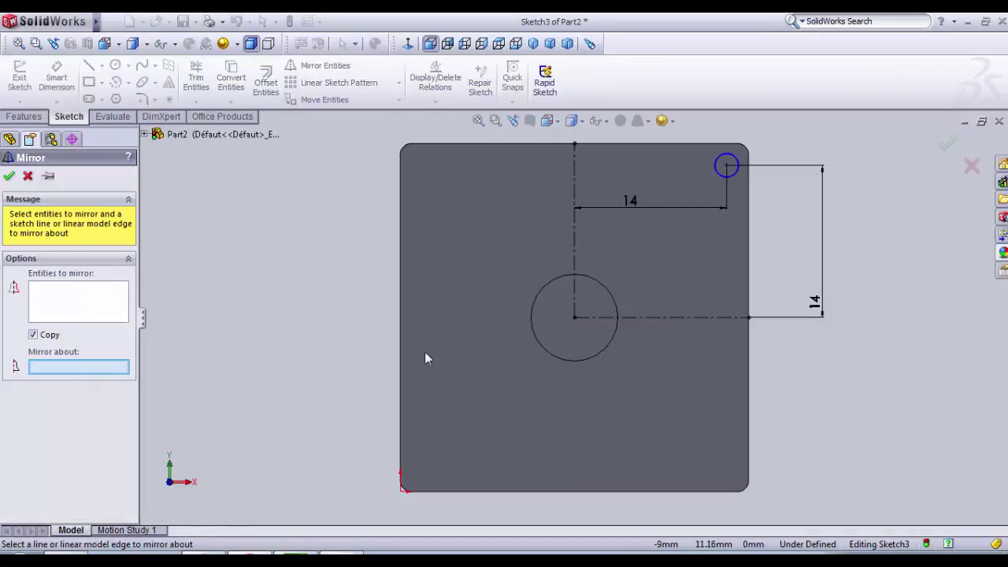
pyautogui.click(573, 255)
pyautogui.click(89, 293)
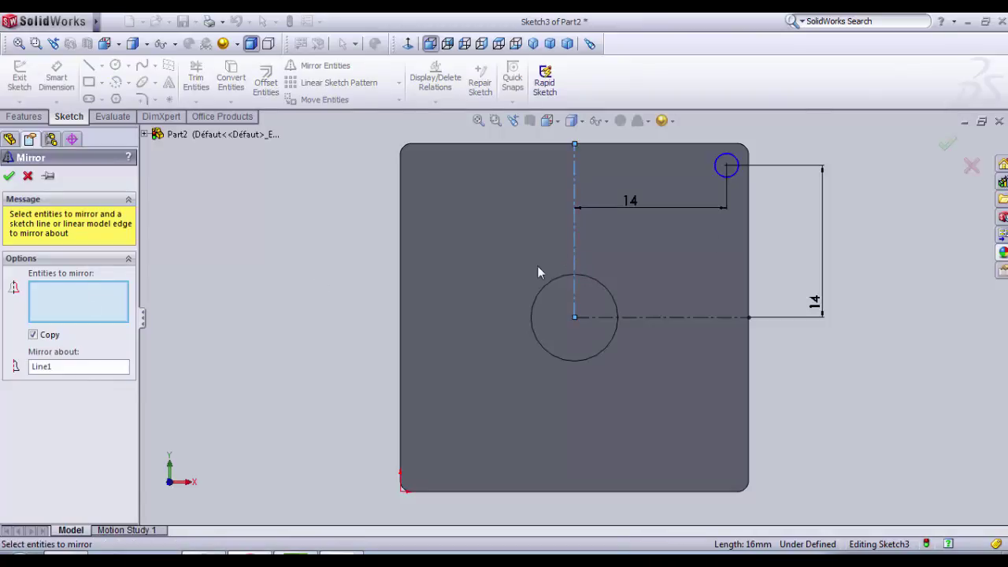
pyautogui.click(729, 181)
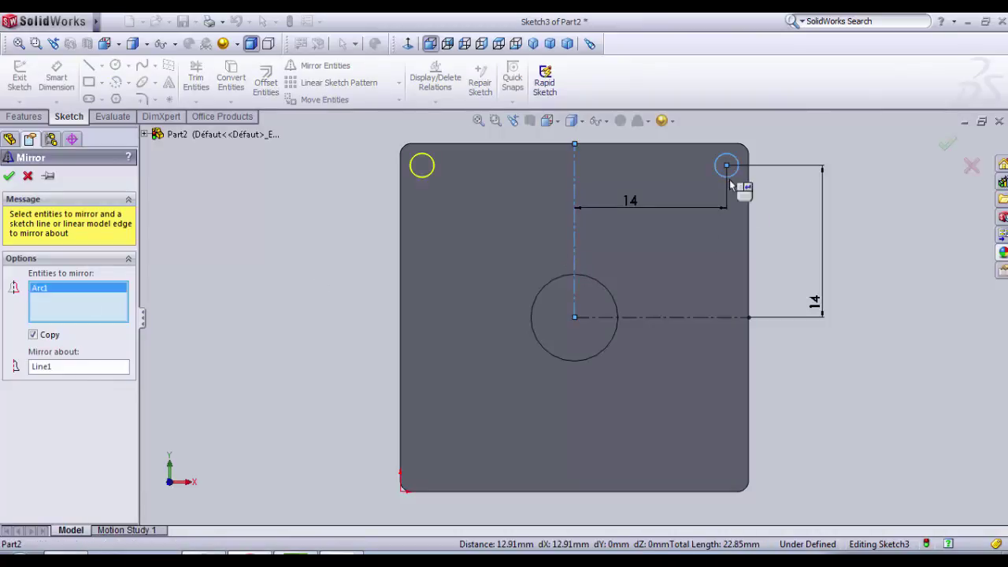
pyautogui.click(8, 175)
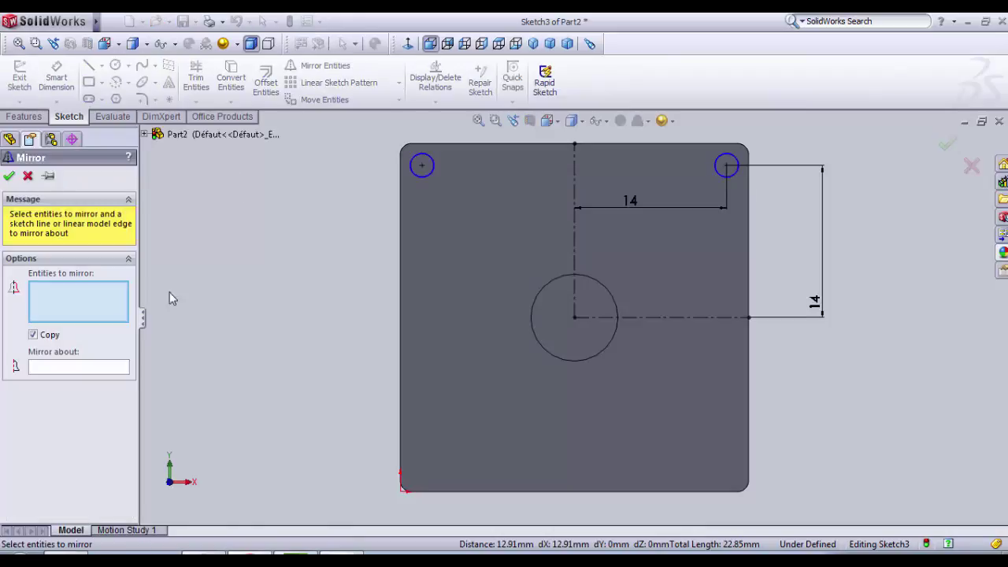
# Step: Mirror both top circles about the horizontal centerline to create the two bottom corner circles
pyautogui.click(102, 368)
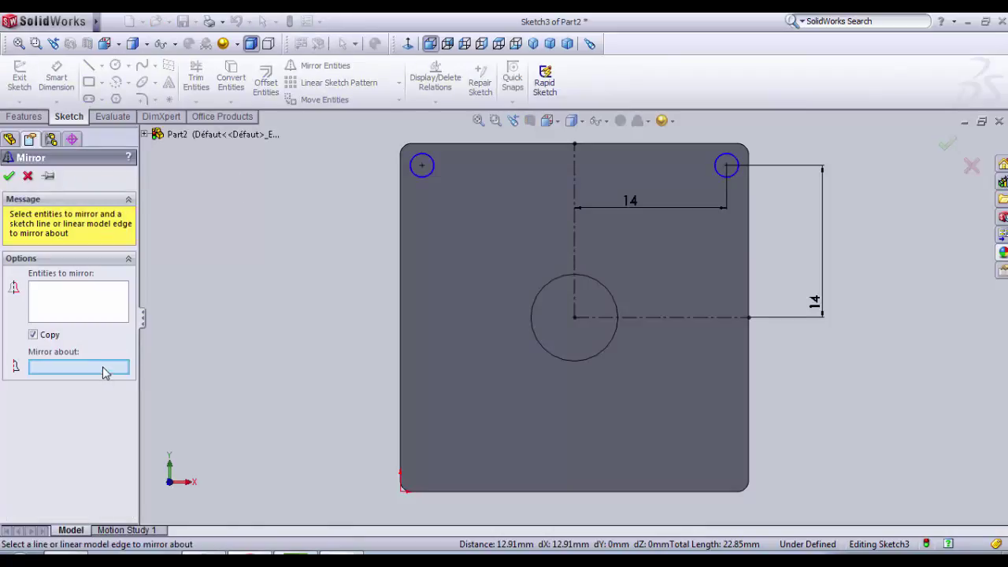
pyautogui.click(692, 316)
pyautogui.click(81, 305)
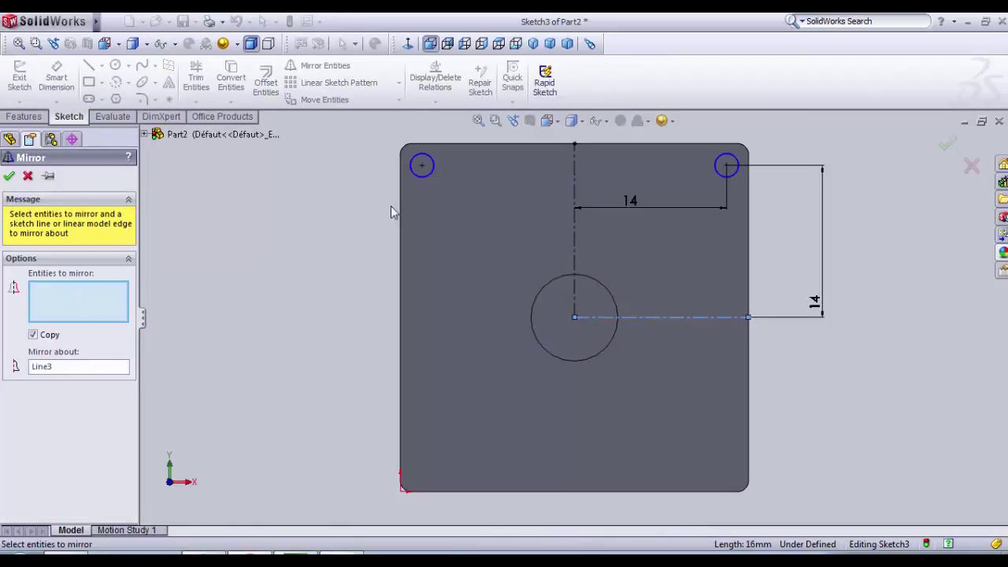
pyautogui.click(419, 163)
pyautogui.click(726, 167)
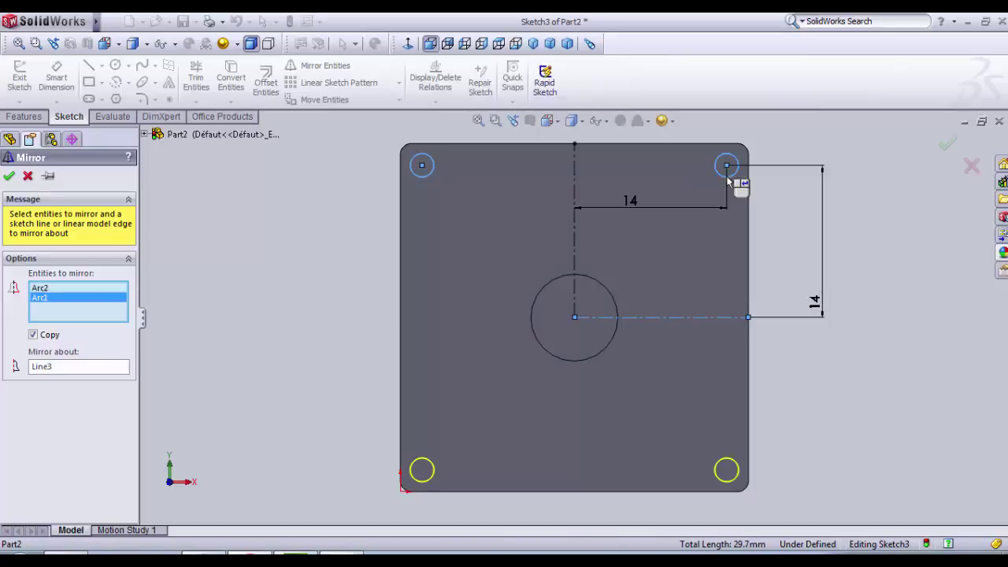
pyautogui.click(9, 177)
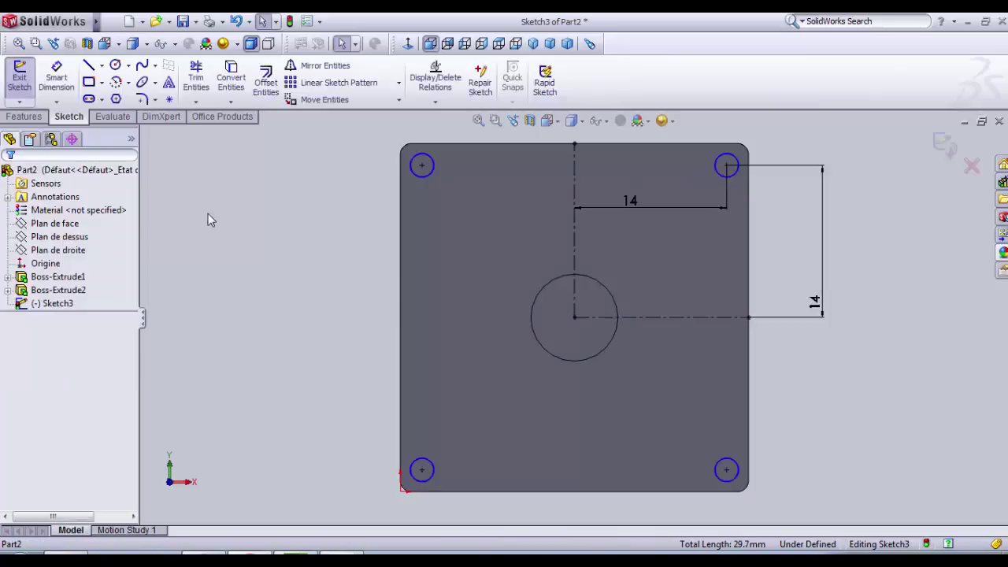
# Step: Exit the sketch and cut the four corner circles 57 mm deep as mounting holes
pyautogui.click(22, 84)
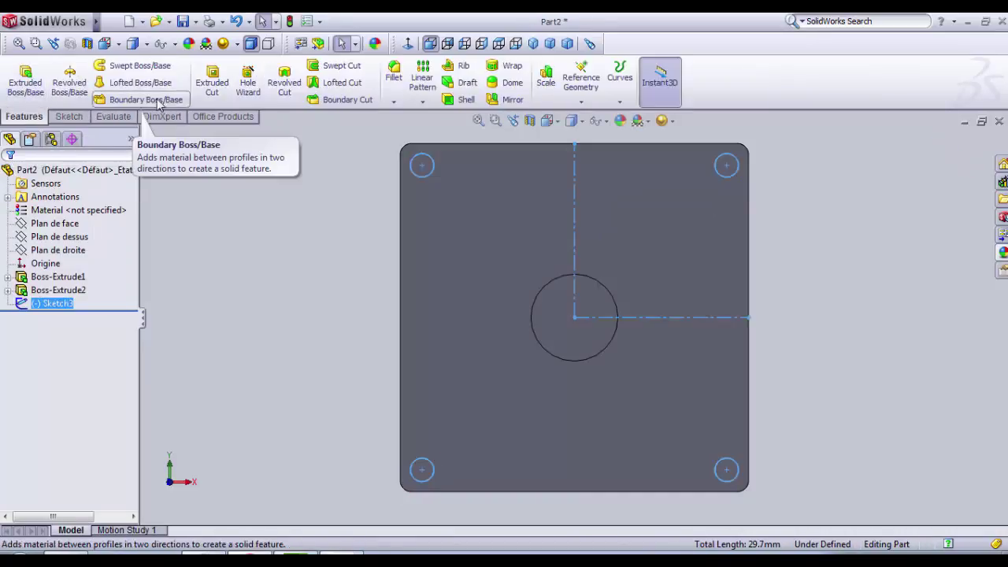
pyautogui.click(211, 95)
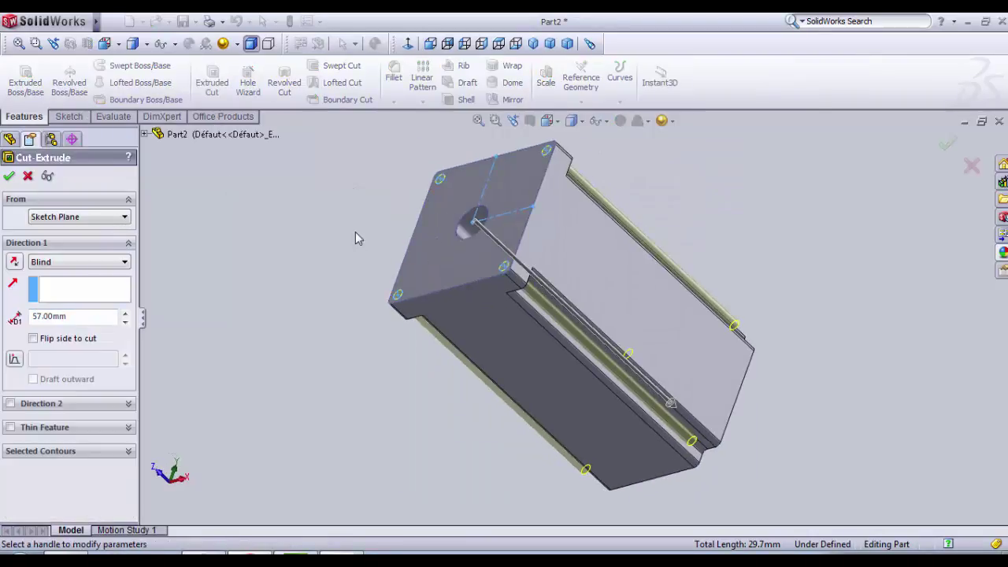
pyautogui.moveTo(417, 205); pyautogui.dragTo(379, 416, button='middle')
pyautogui.click(9, 176)
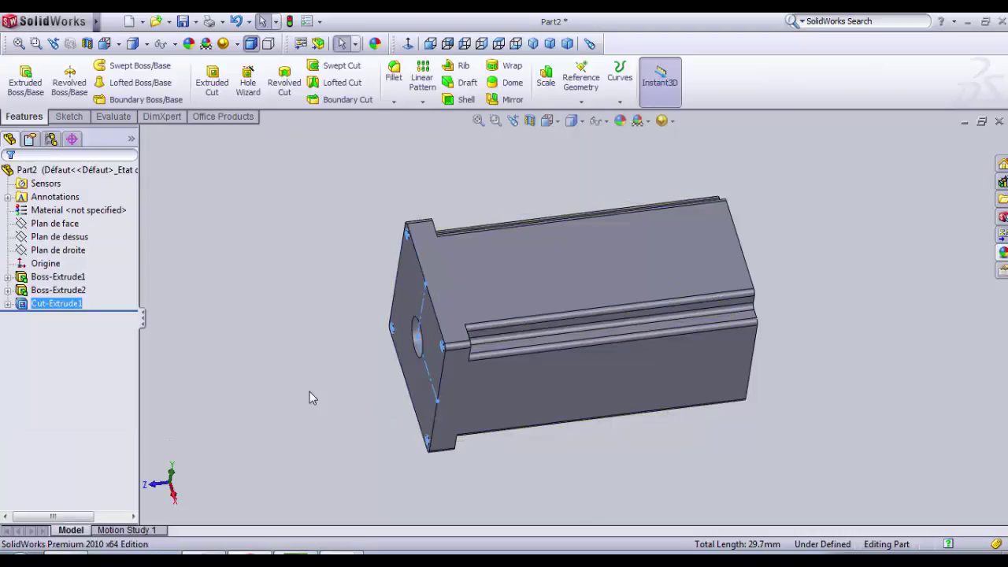
pyautogui.moveTo(313, 399); pyautogui.dragTo(253, 426, button='middle')
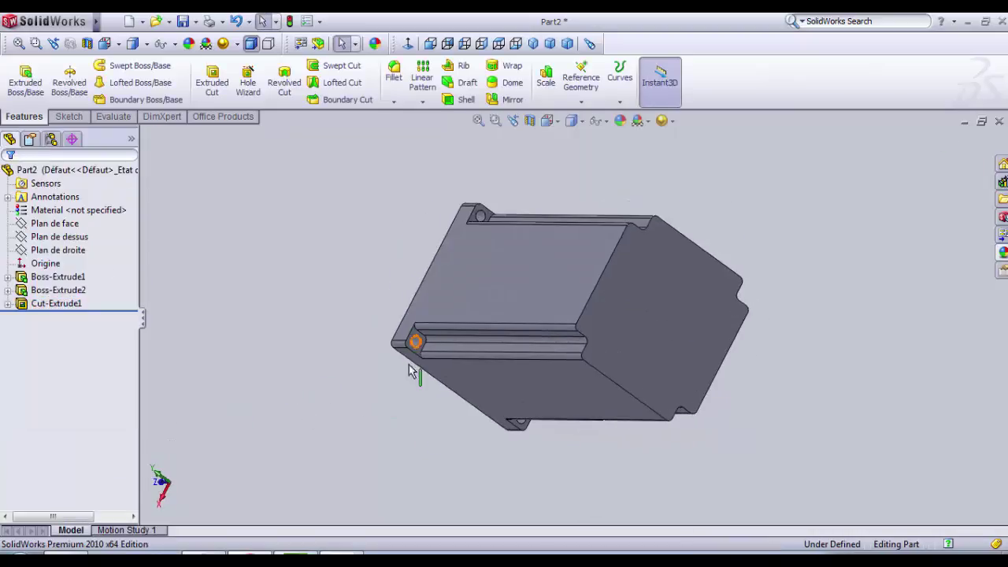
pyautogui.moveTo(380, 397); pyautogui.dragTo(498, 352, button='middle')
# Step: Start a new sketch on the central hole's bottom face and view it Normal To
pyautogui.scroll(-3, 579, 316)
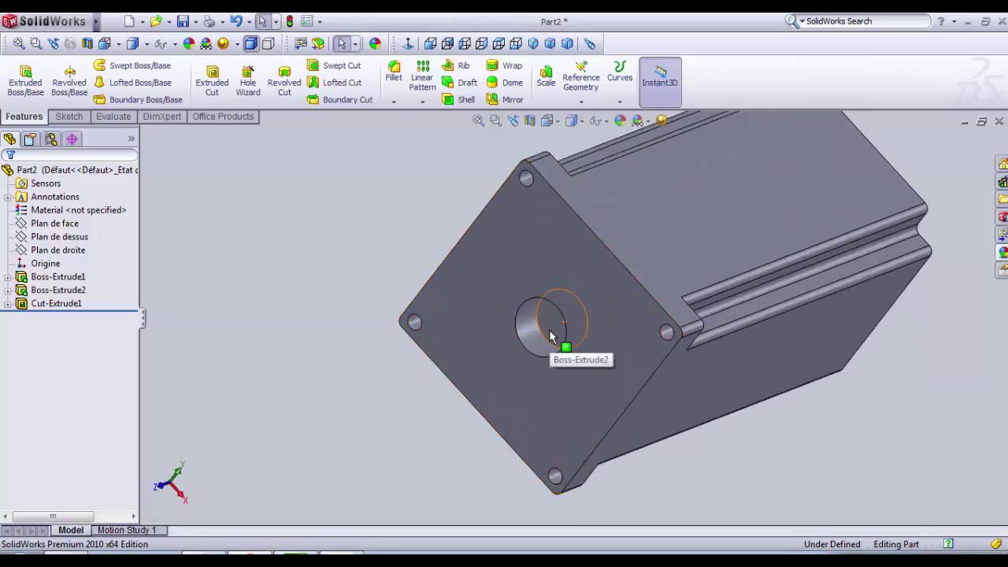
pyautogui.click(550, 337)
pyautogui.click(374, 253)
pyautogui.moveTo(376, 255)
pyautogui.mouseDown(button='middle')
pyautogui.moveTo(410, 216)
pyautogui.moveTo(371, 261)
pyautogui.mouseUp(button='middle')
pyautogui.click(549, 336)
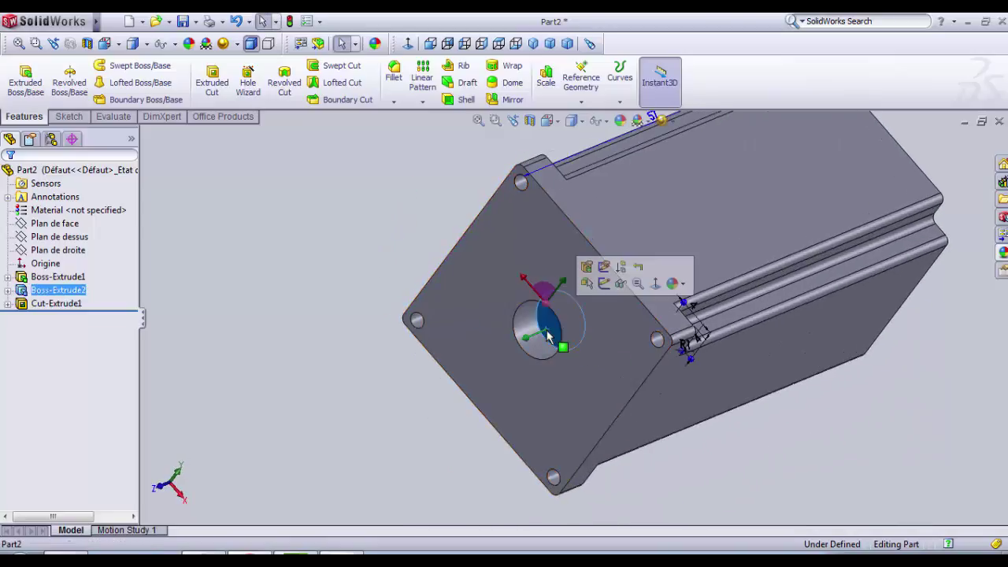
pyautogui.moveTo(549, 337); pyautogui.dragTo(549, 317, button='middle')
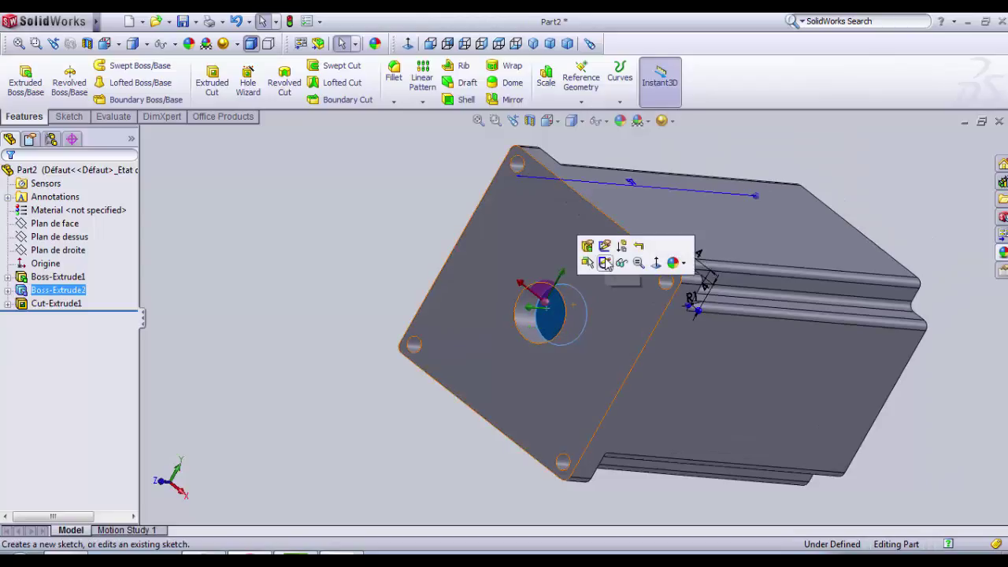
pyautogui.click(588, 246)
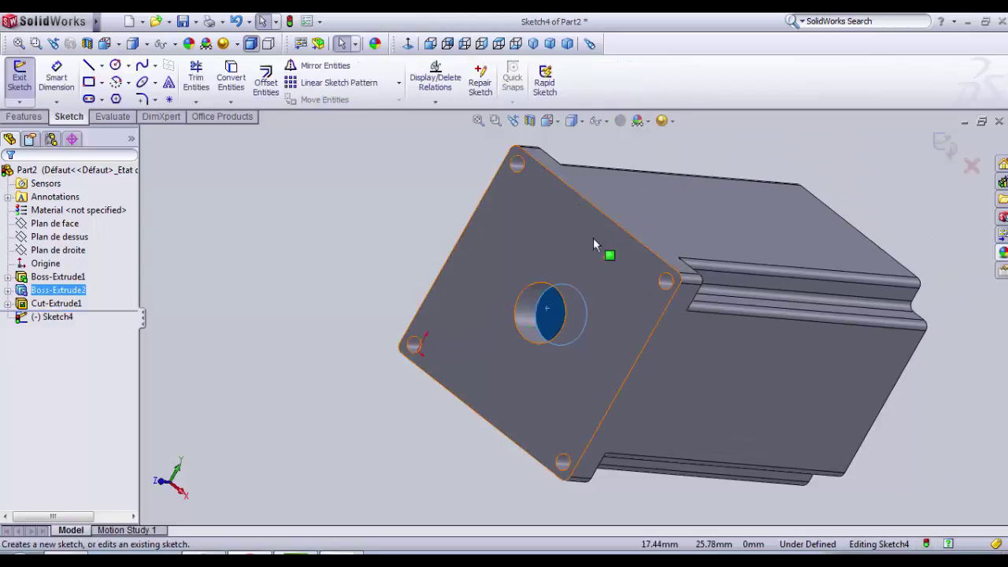
pyautogui.click(408, 44)
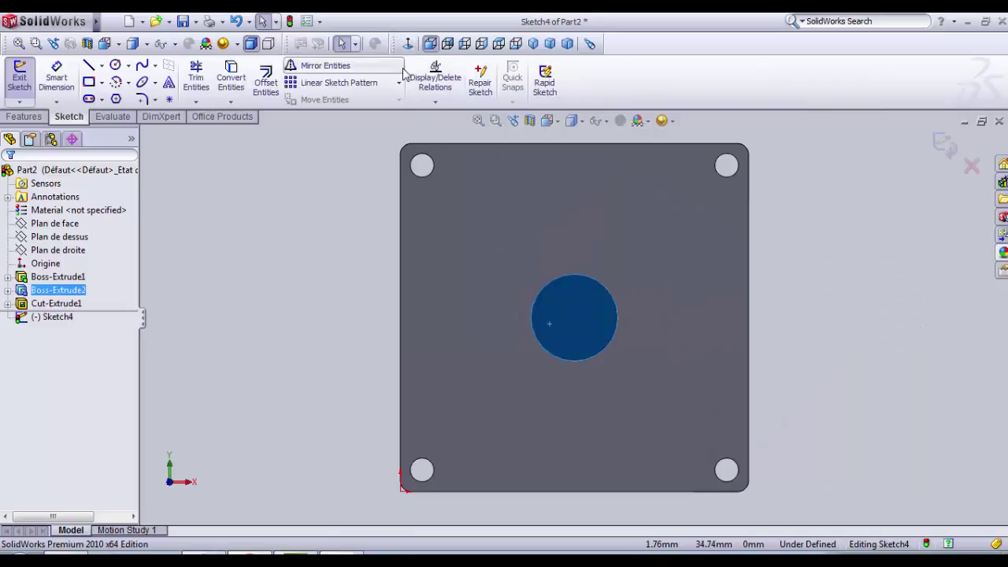
# Step: Draw a circle centred in the hole, dimension it Ø6.5 mm, and exit the sketch
pyautogui.click(115, 65)
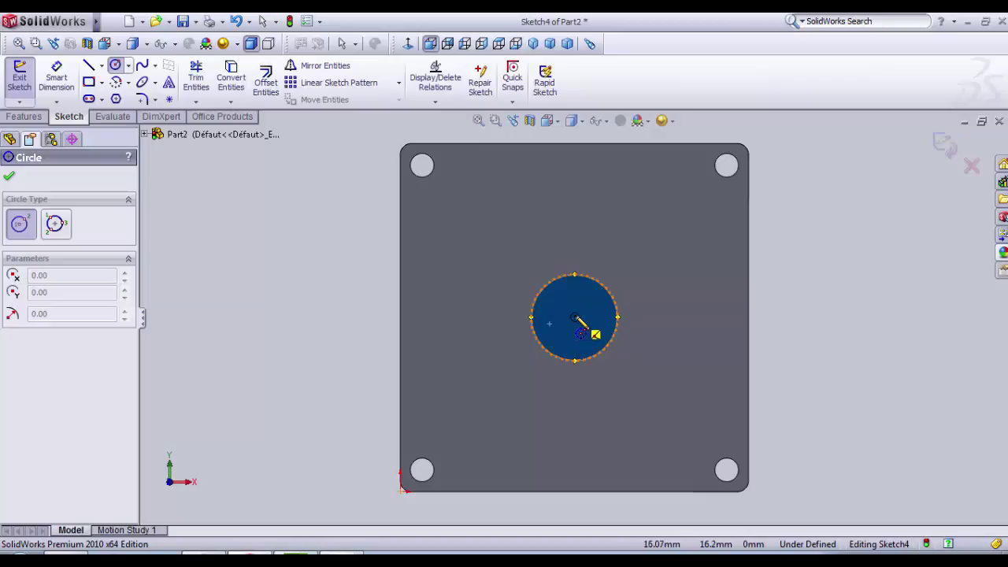
pyautogui.click(575, 318)
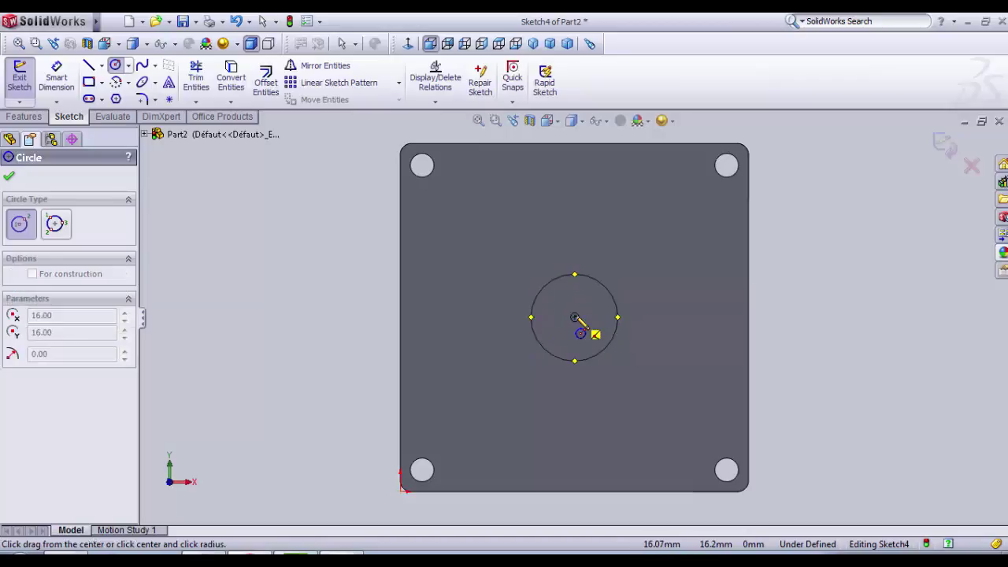
pyautogui.click(587, 355)
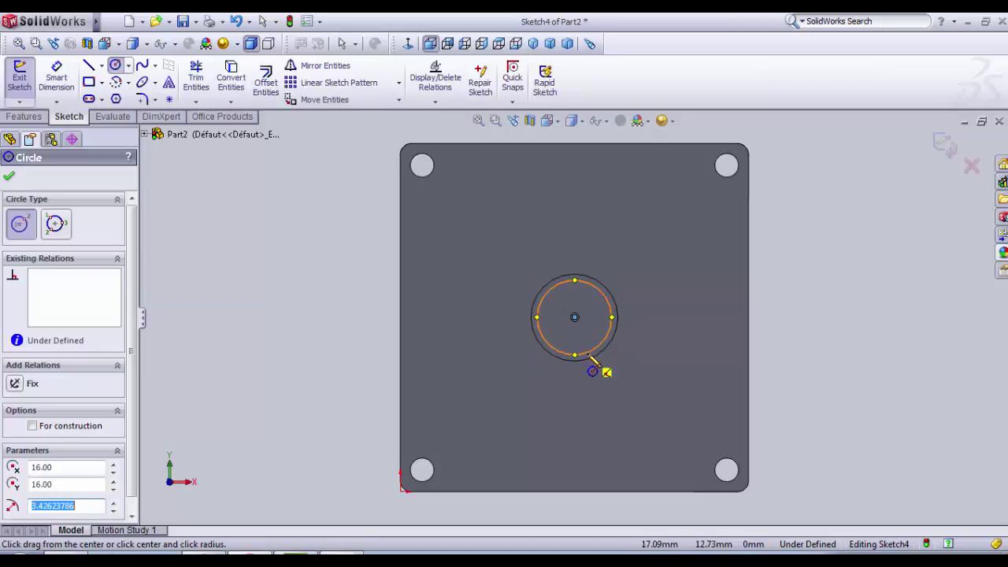
pyautogui.click(55, 77)
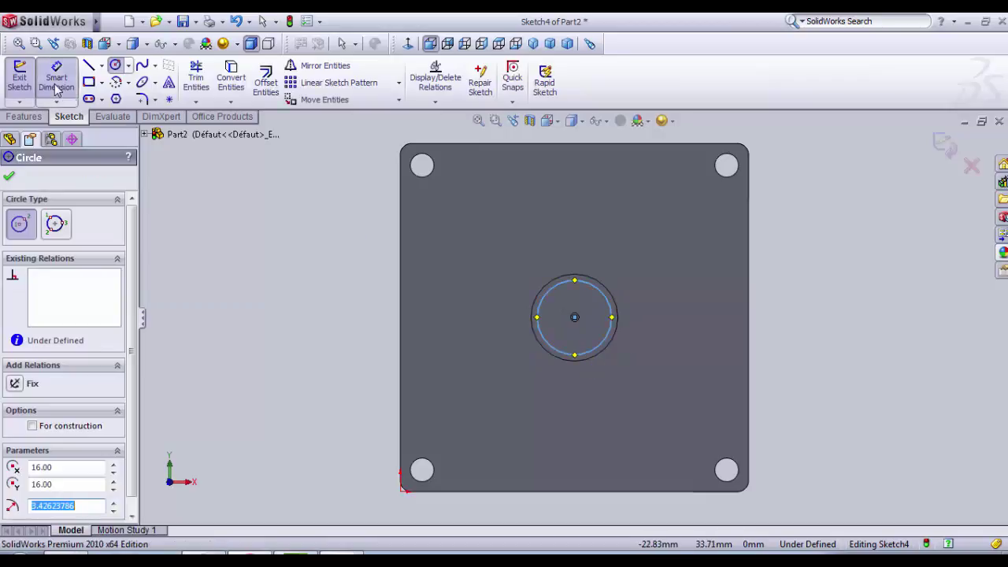
pyautogui.click(597, 293)
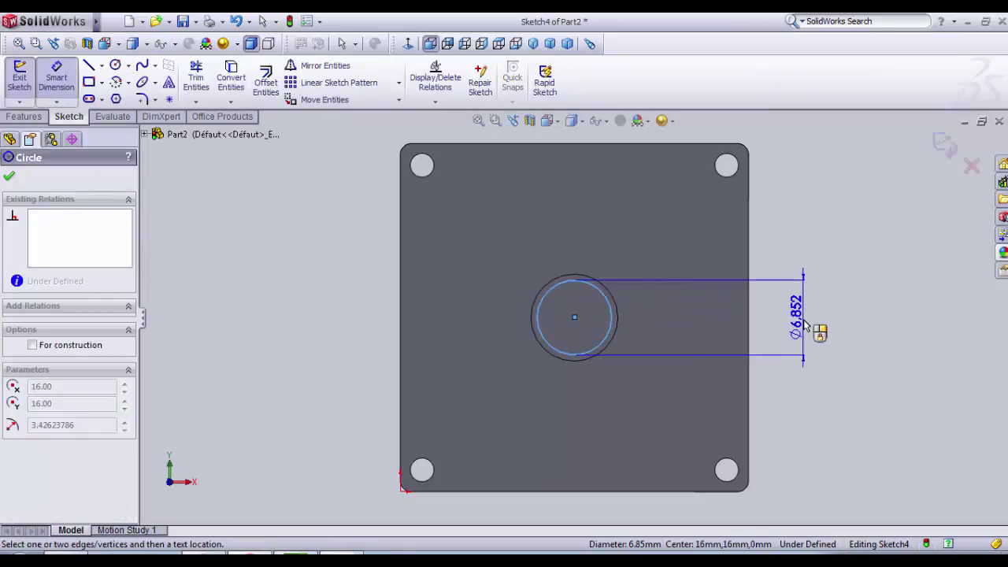
pyautogui.click(804, 322)
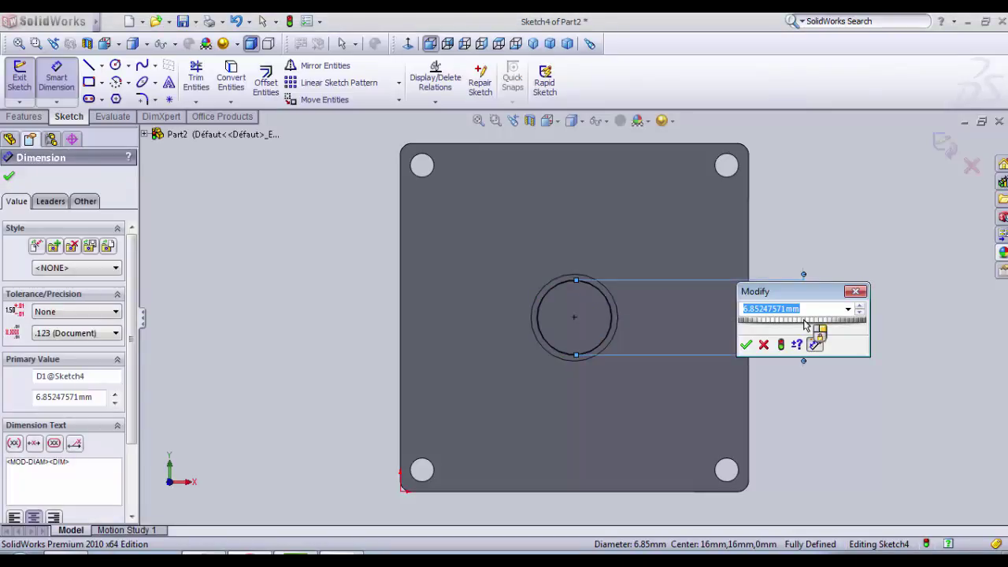
pyautogui.write('6.5')
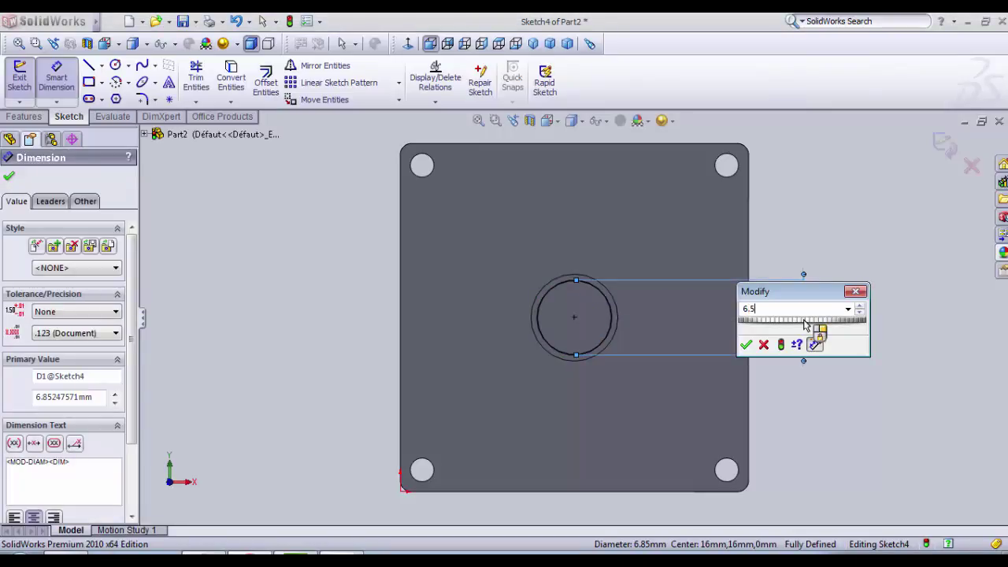
pyautogui.press('Return')
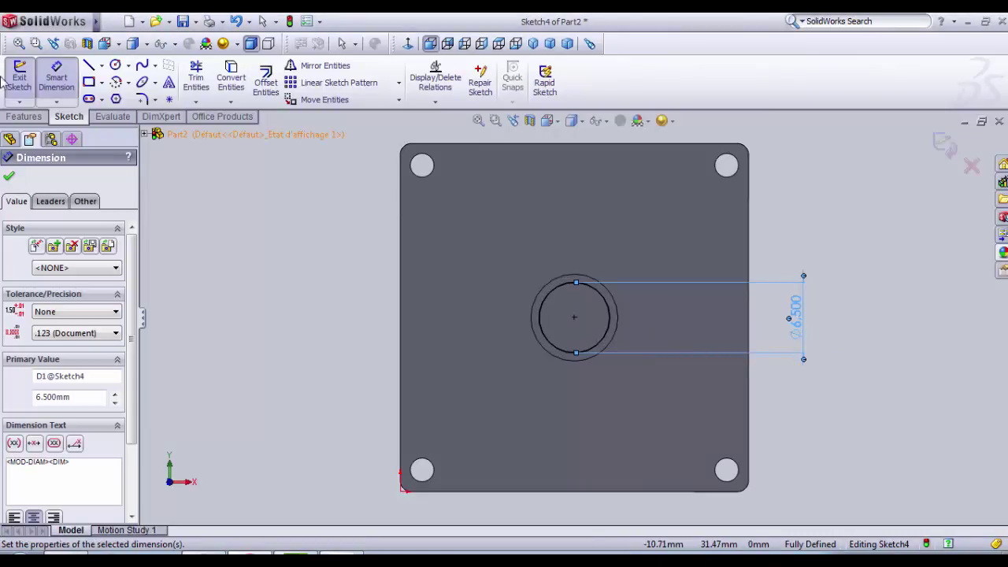
pyautogui.click(32, 81)
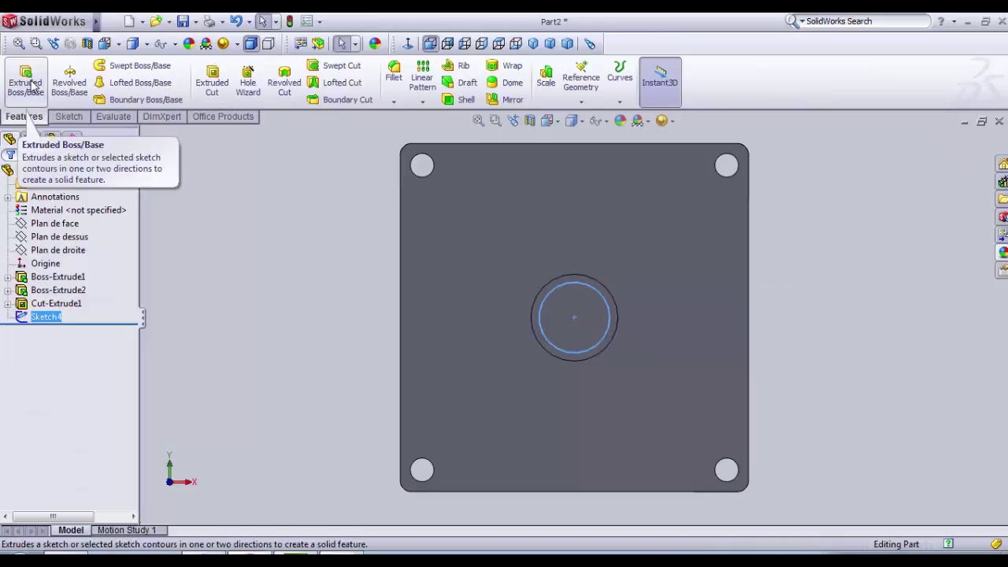
# Step: Extrude the Ø6.5 mm circle as a 14 mm blind boss to form the shaft
pyautogui.click(25, 79)
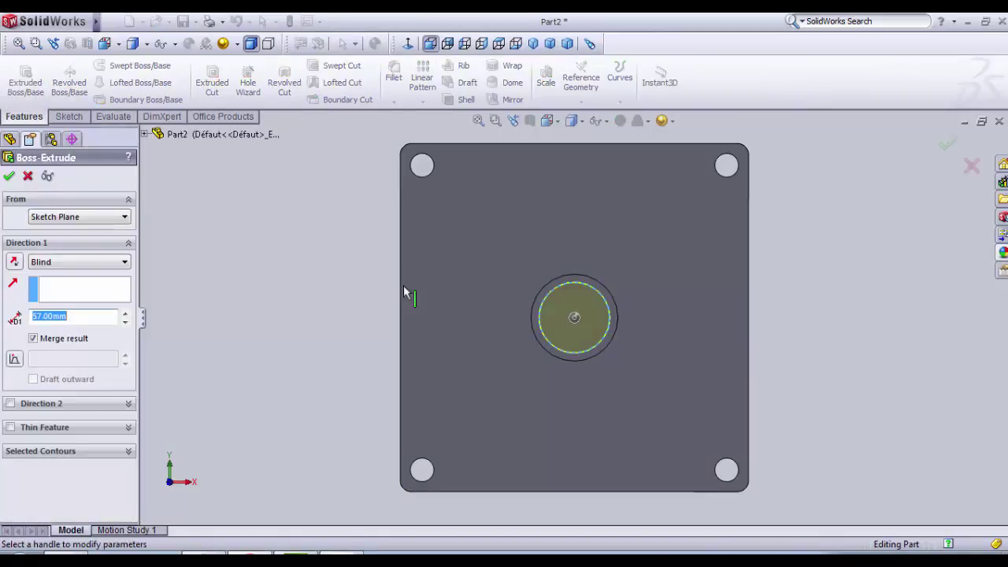
pyautogui.moveTo(406, 215); pyautogui.dragTo(585, 229, button='middle')
pyautogui.scroll(-2, 585, 228)
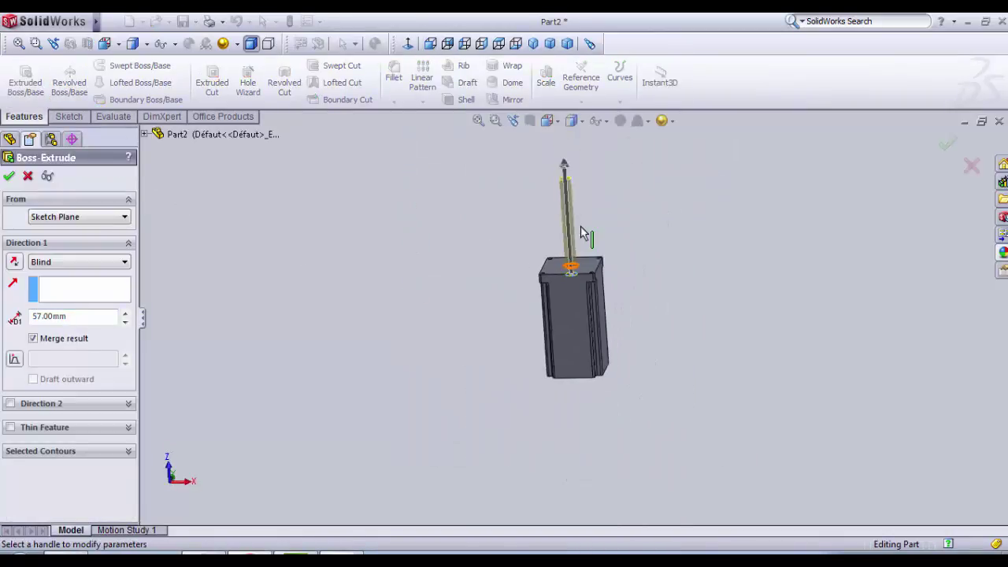
pyautogui.scroll(4, 580, 250)
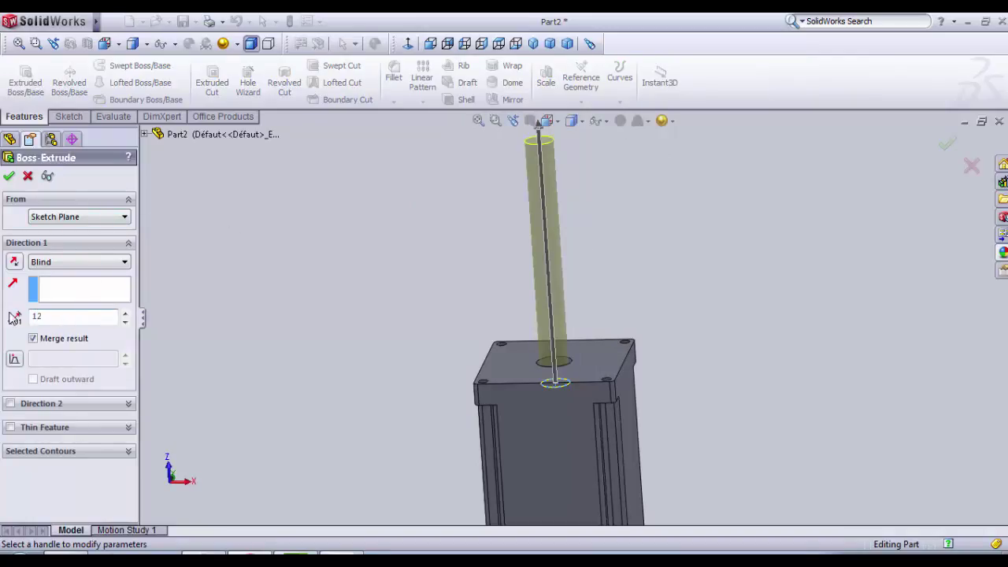
pyautogui.press('Return')
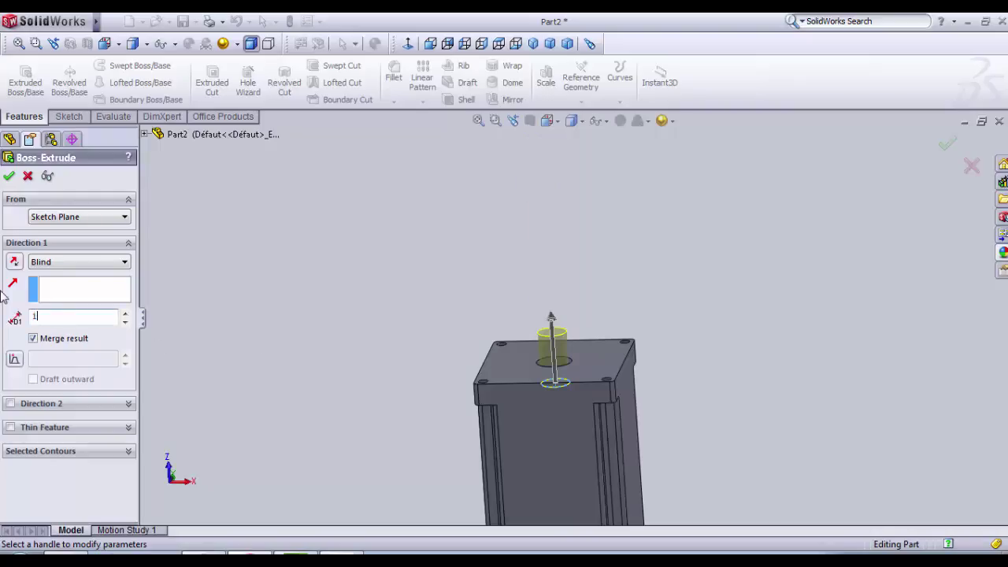
pyautogui.write('14')
pyautogui.press('Return')
pyautogui.click(8, 175)
pyautogui.moveTo(418, 381); pyautogui.dragTo(438, 410, button='middle')
pyautogui.scroll(-4, 439, 409)
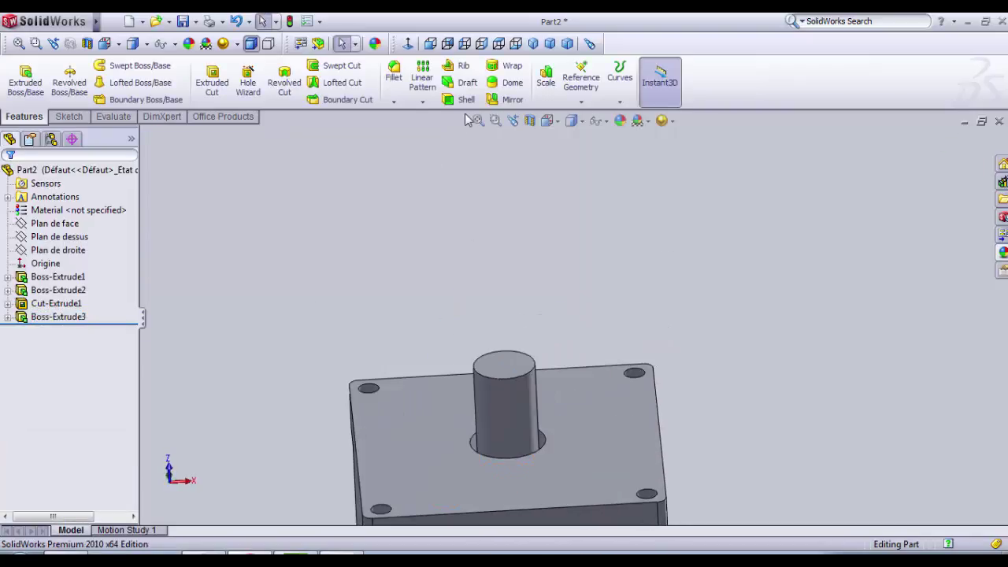
pyautogui.click(394, 101)
# Step: Chamfer the shaft's top edge with a 0.4 mm distance
pyautogui.click(423, 129)
pyautogui.click(524, 375)
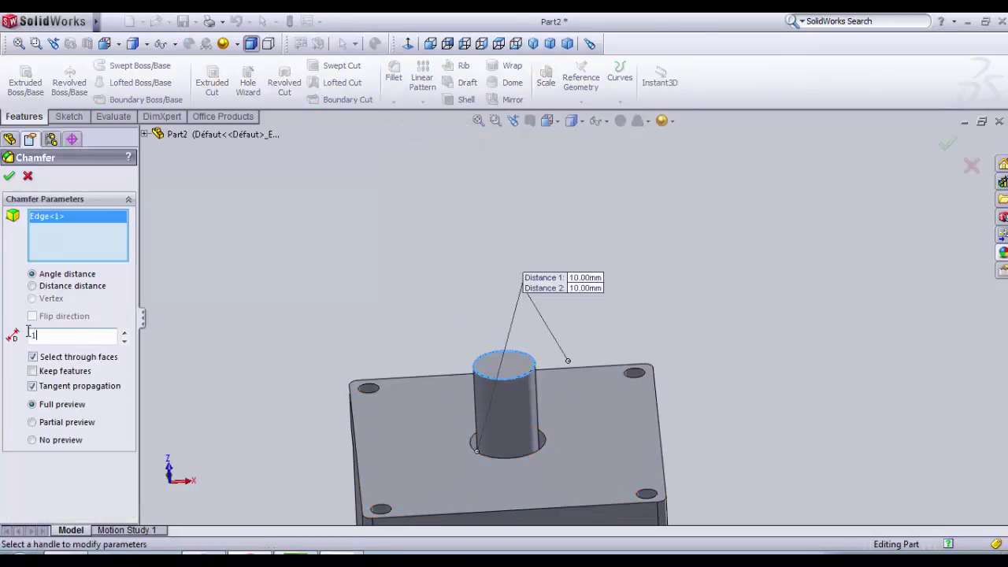
pyautogui.press('Return')
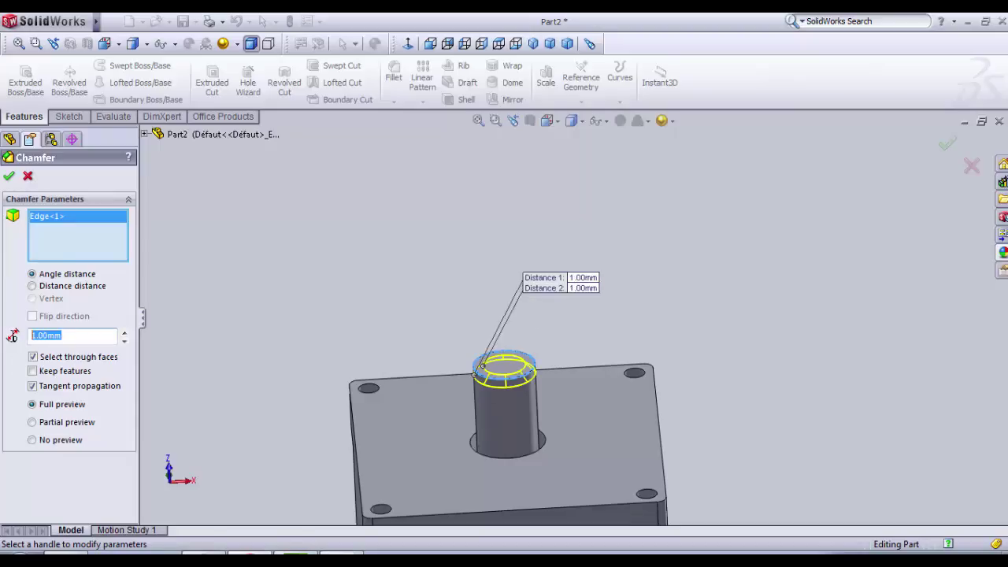
pyautogui.write('0.4')
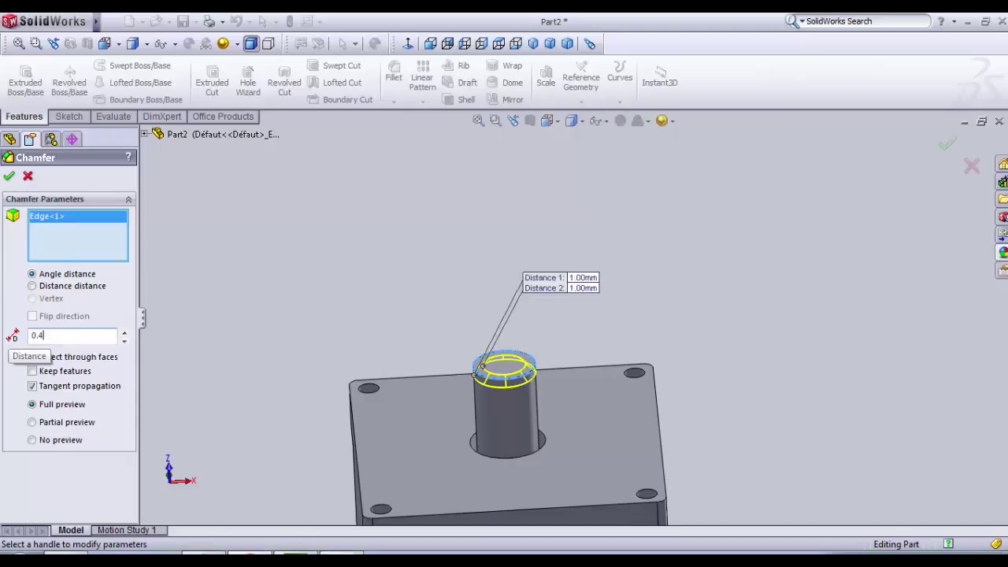
pyautogui.press('Return')
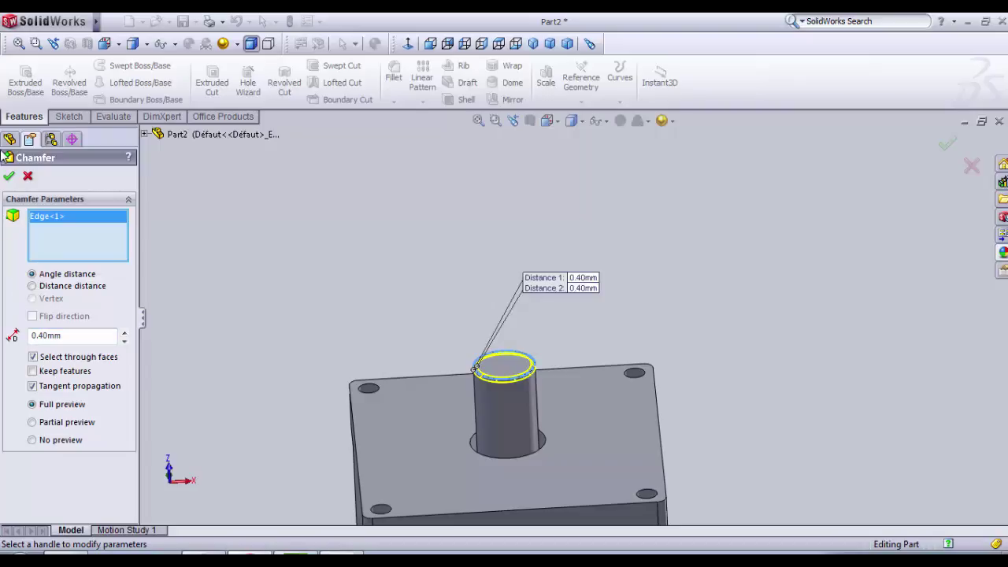
pyautogui.click(9, 177)
pyautogui.moveTo(369, 259); pyautogui.dragTo(460, 334, button='middle')
pyautogui.scroll(-2, 527, 353)
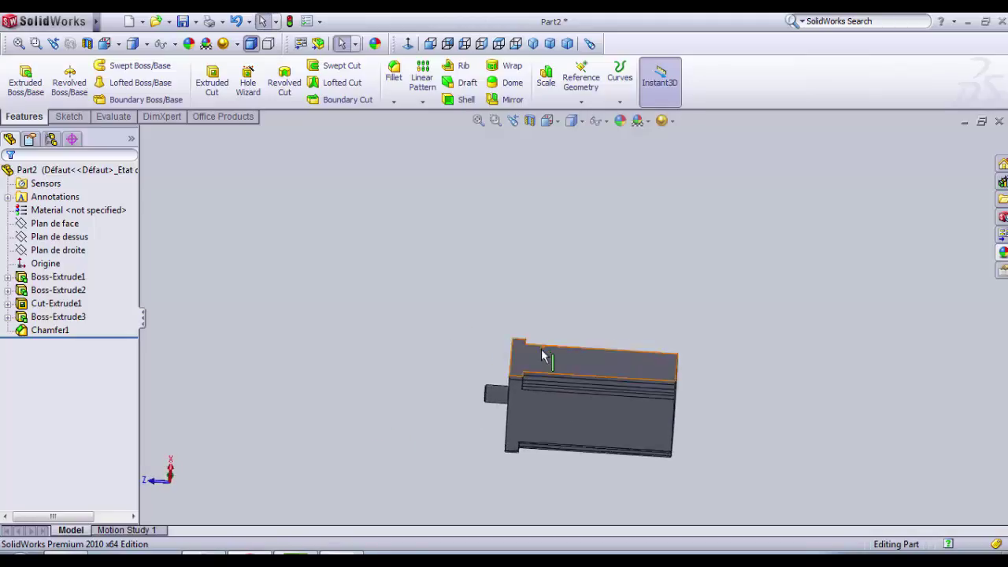
# Step: Cancel Split Line and start a new sketch on the motor body's side face, viewed Normal To
pyautogui.click(621, 102)
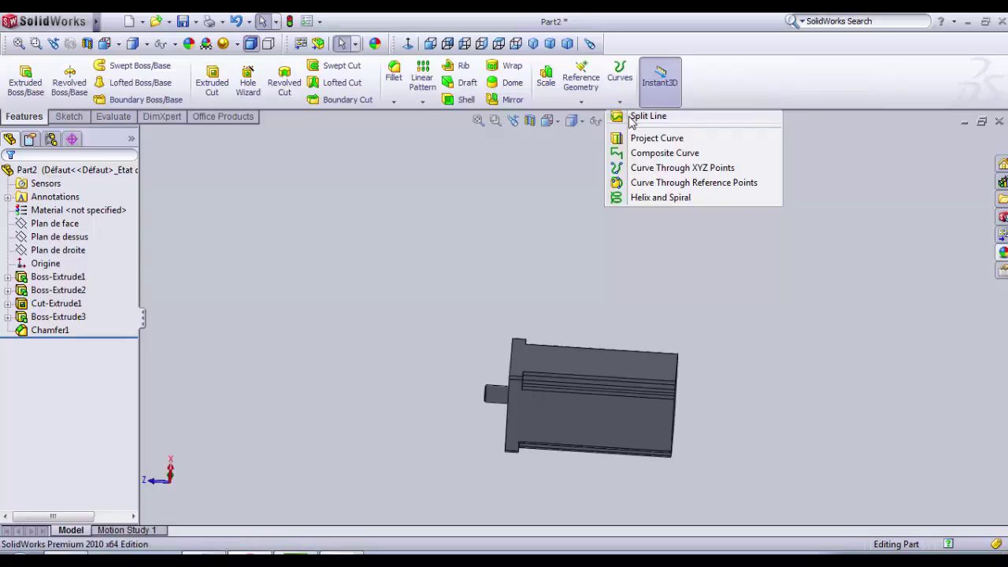
pyautogui.click(632, 118)
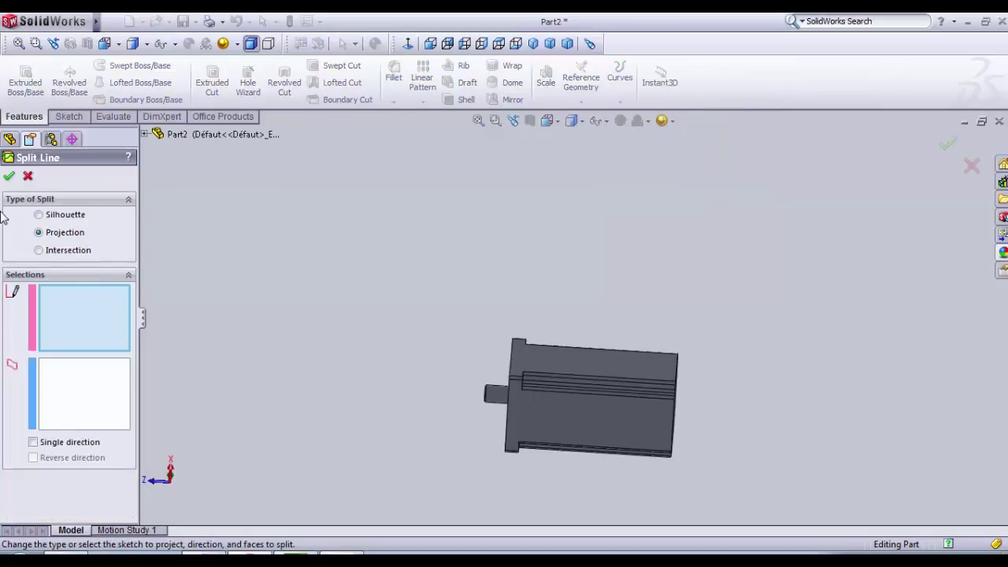
pyautogui.click(28, 178)
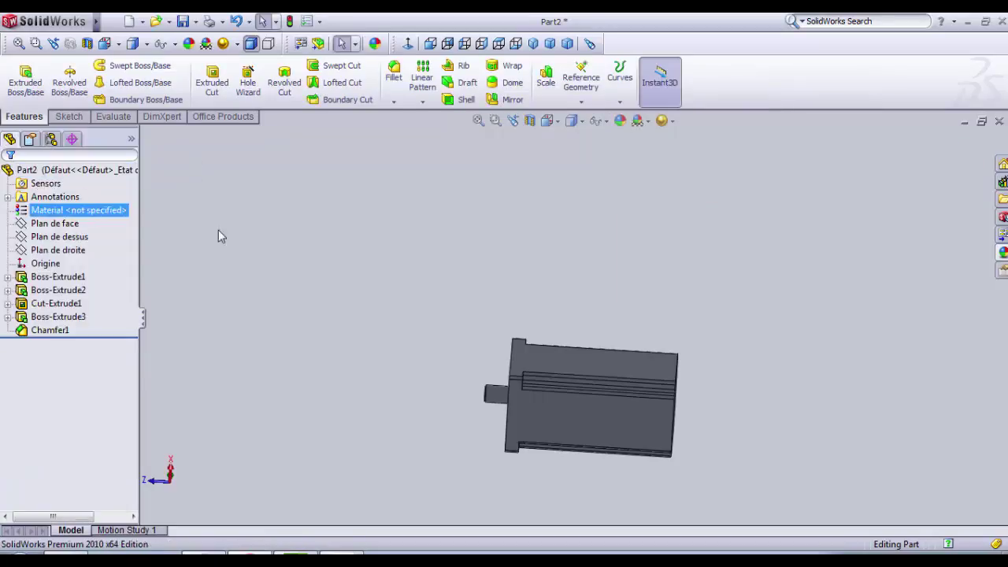
pyautogui.click(586, 419)
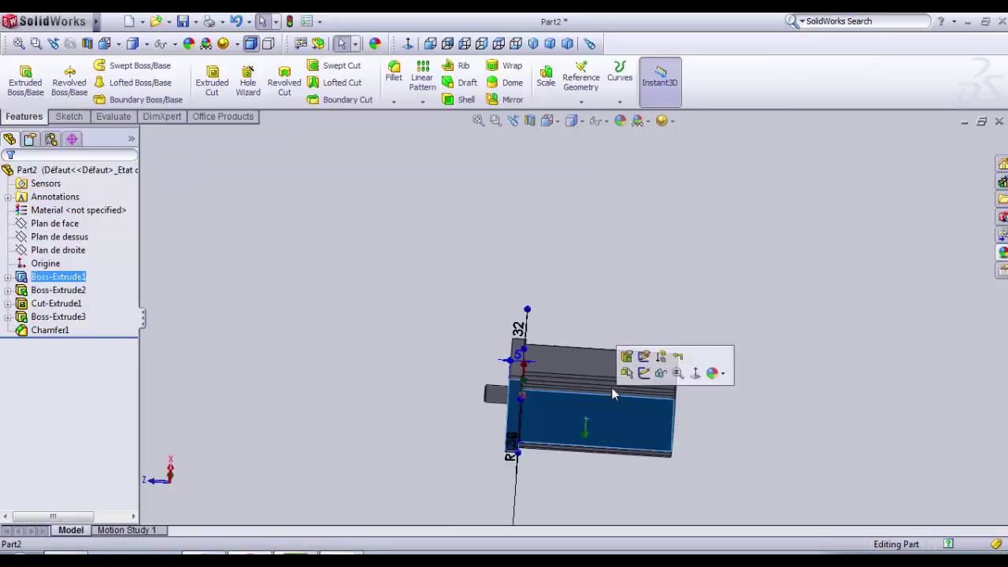
pyautogui.click(841, 487)
pyautogui.click(627, 446)
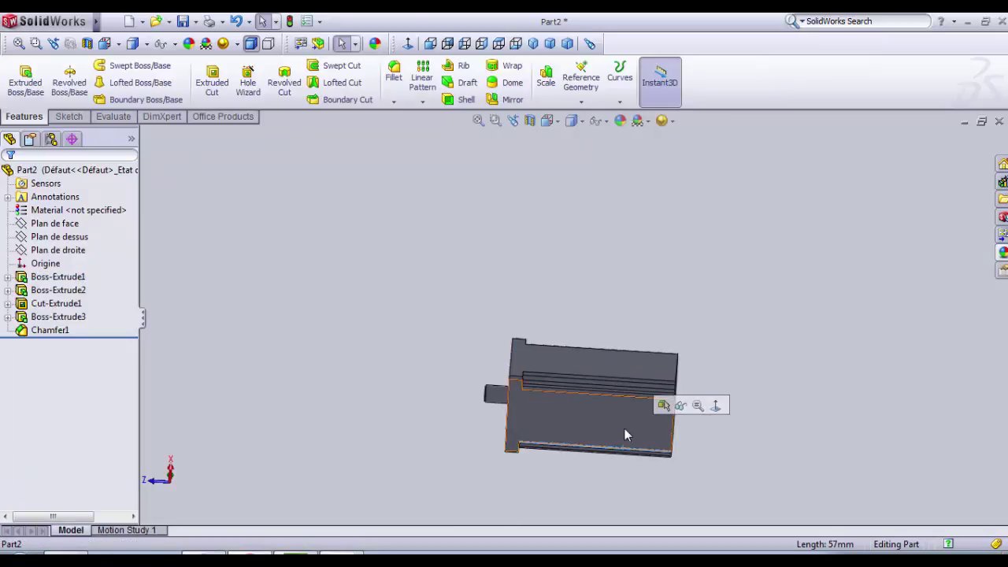
pyautogui.click(624, 428)
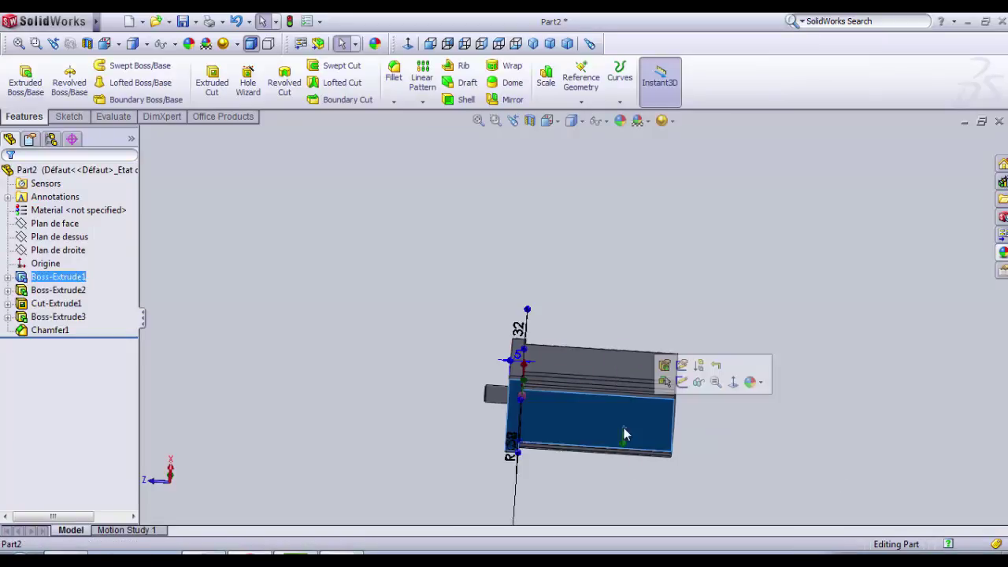
pyautogui.click(682, 382)
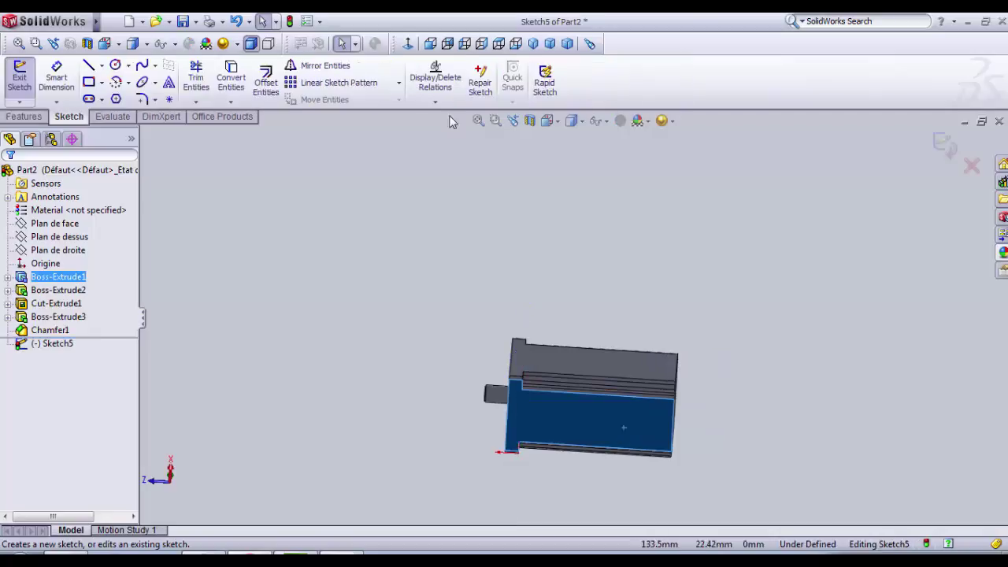
pyautogui.click(408, 44)
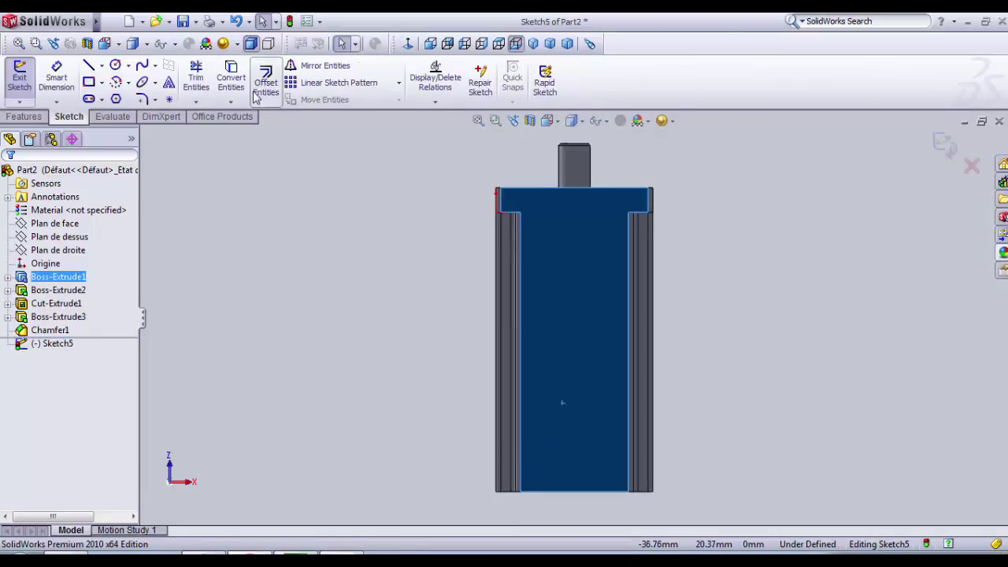
# Step: Draw two horizontal lines across the full width of the body, one upper and one lower
pyautogui.click(88, 70)
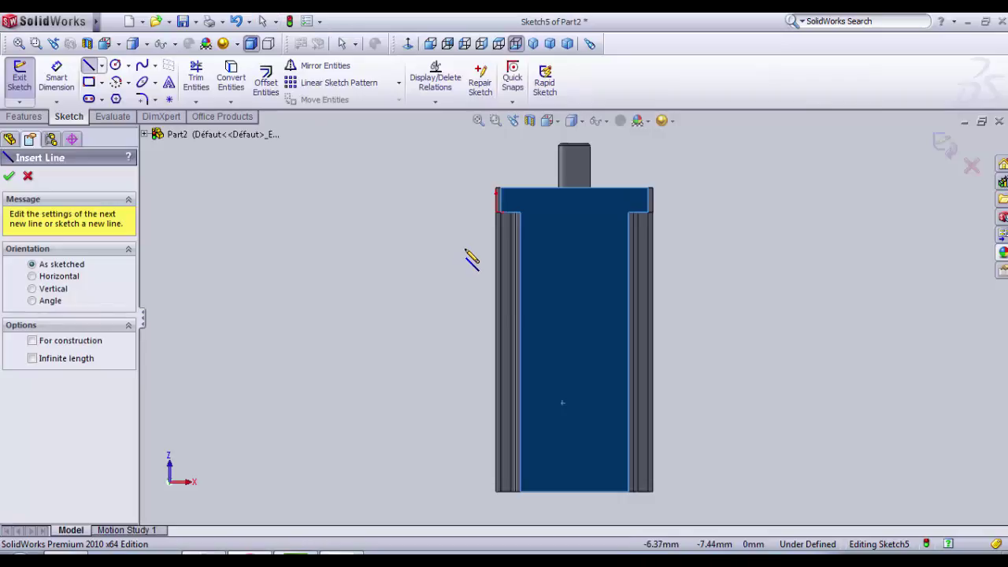
pyautogui.click(465, 249)
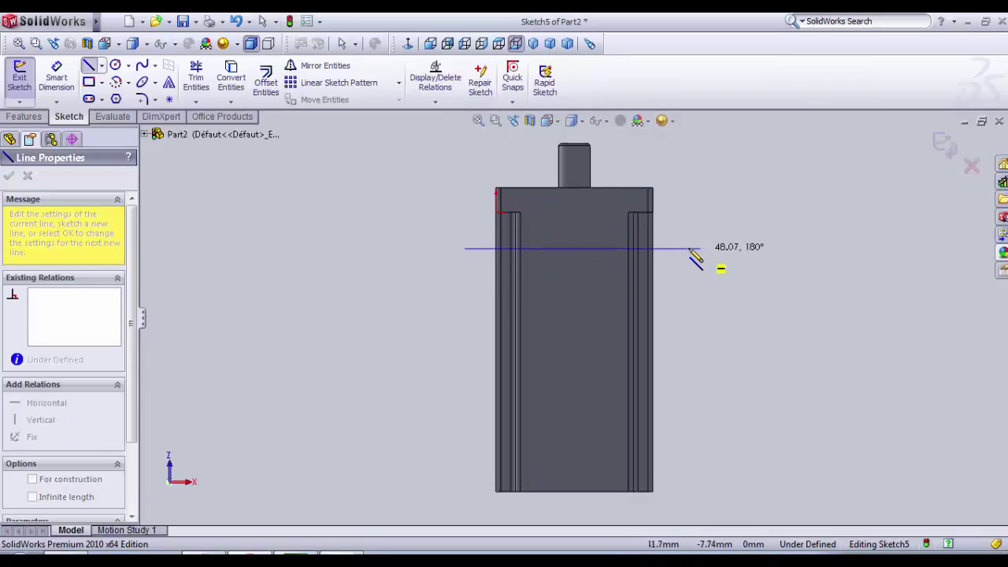
pyautogui.click(687, 249)
pyautogui.press('Escape')
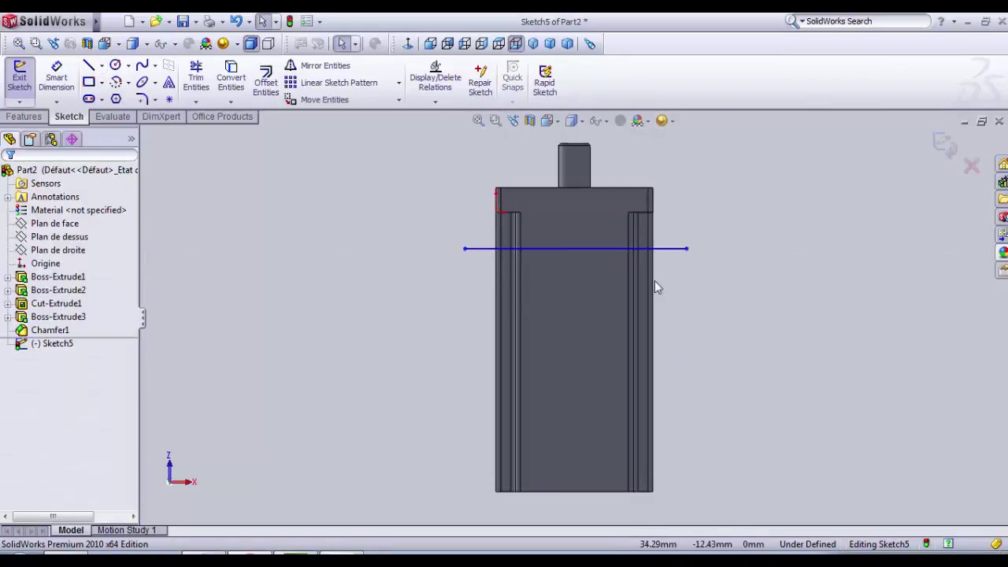
pyautogui.click(89, 65)
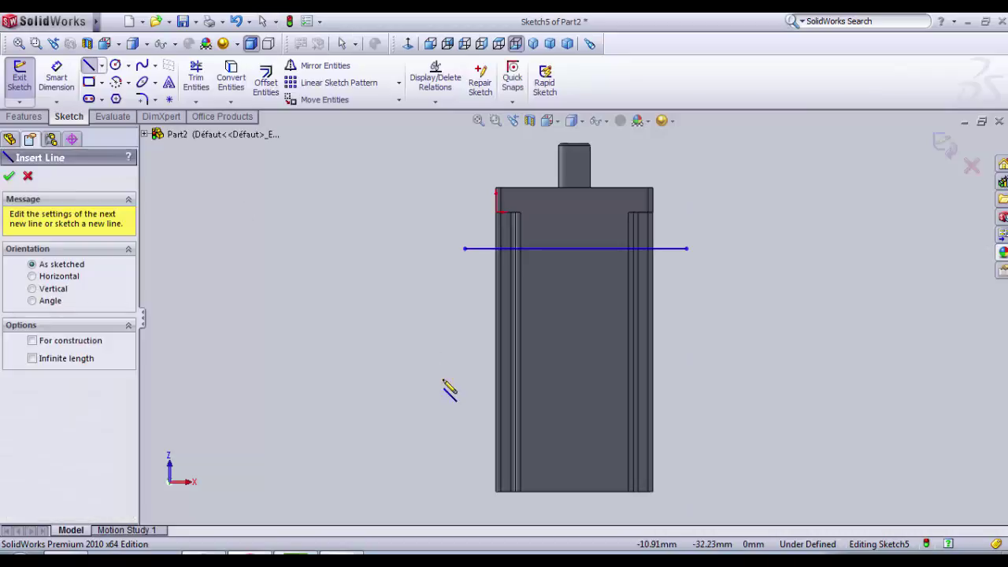
pyautogui.click(465, 423)
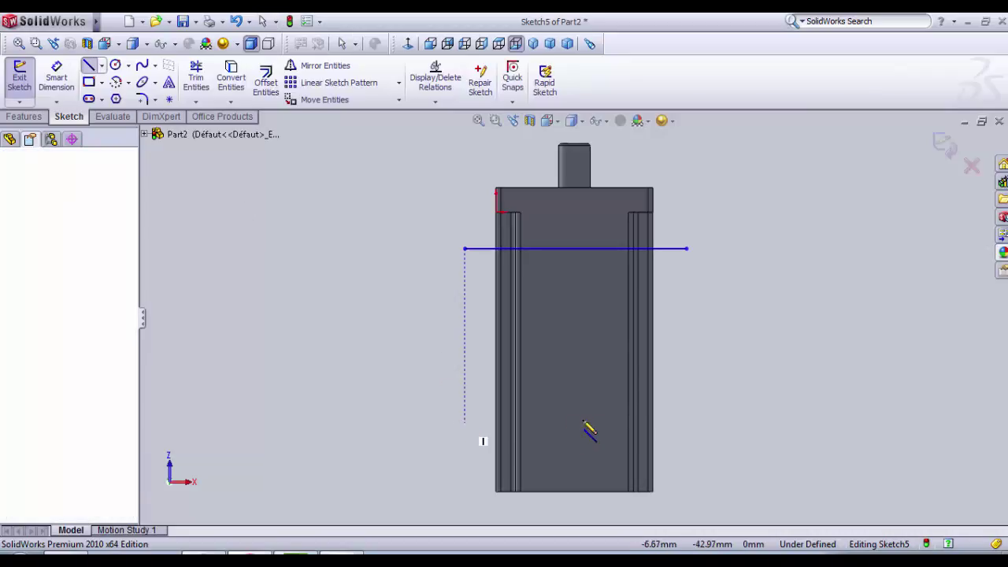
pyautogui.click(686, 423)
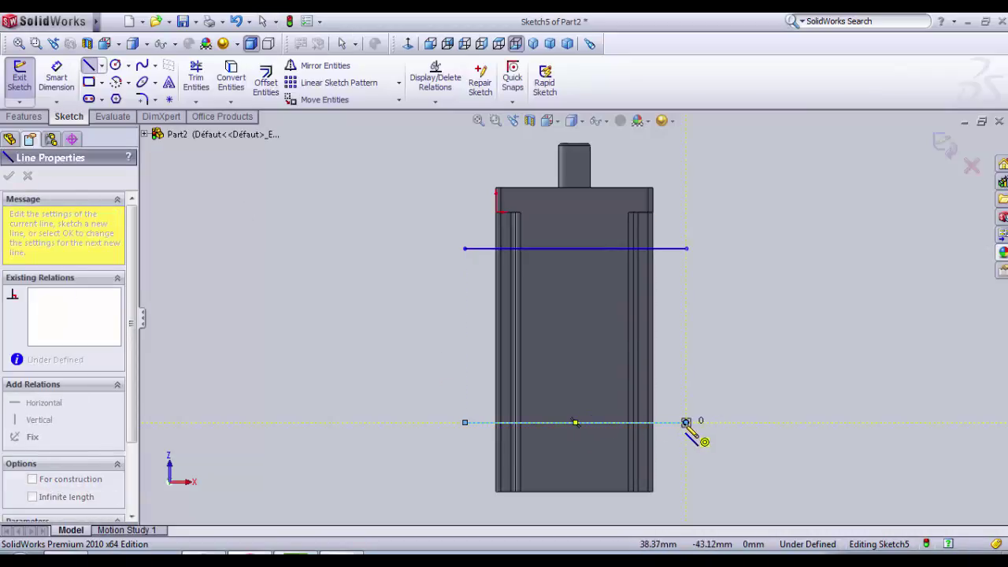
pyautogui.press('Escape')
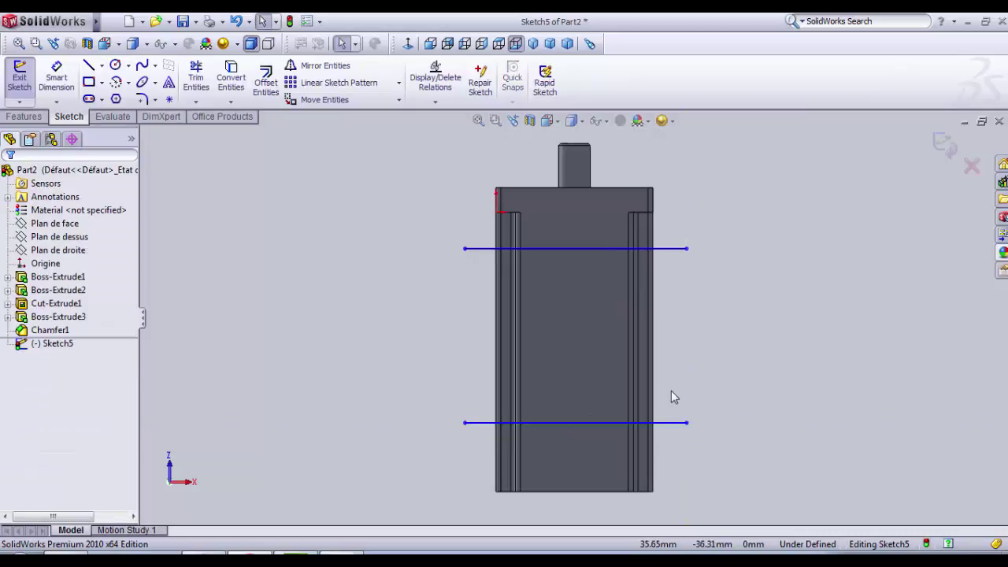
# Step: Dimension the line spacing as 47 mm and the lower line 10 mm above the bottom edge
pyautogui.click(56, 76)
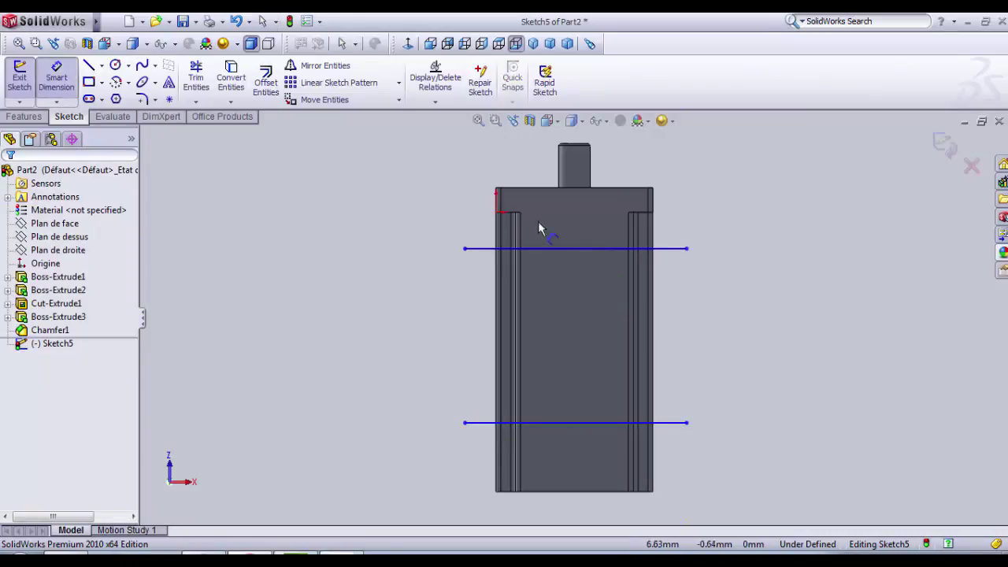
pyautogui.click(560, 249)
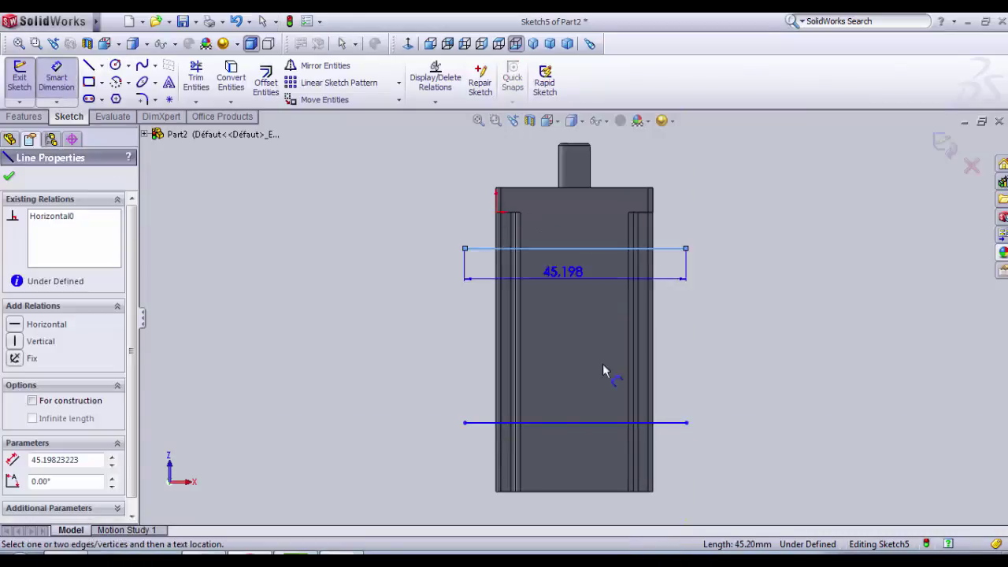
pyautogui.click(630, 425)
pyautogui.click(784, 382)
pyautogui.write('47')
pyautogui.press('Return')
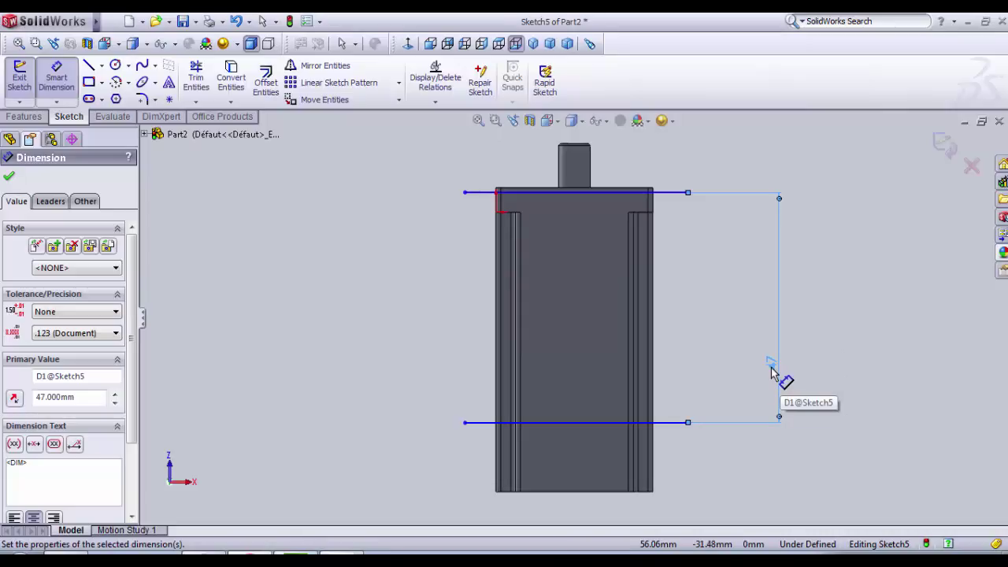
pyautogui.click(607, 423)
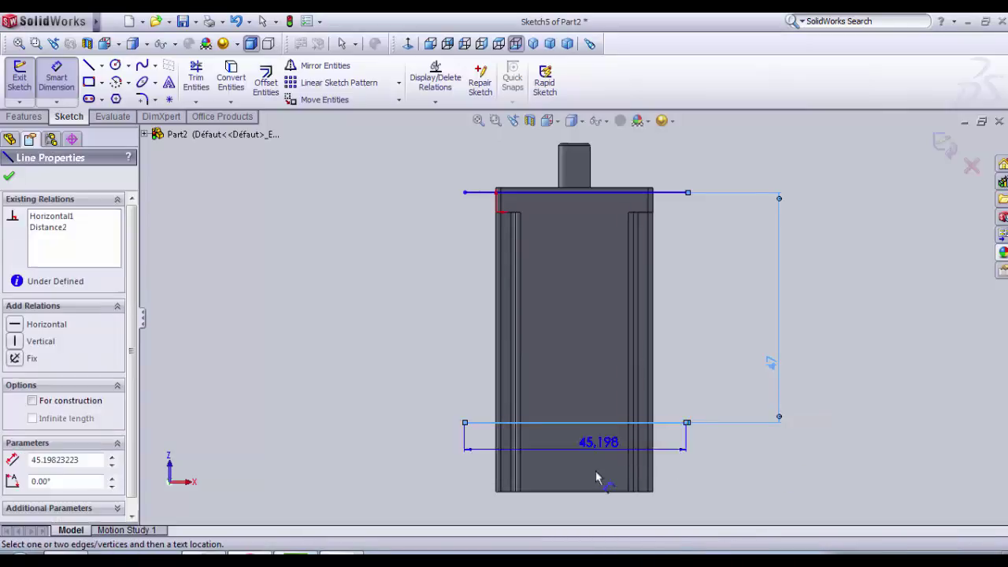
pyautogui.click(604, 490)
pyautogui.click(749, 471)
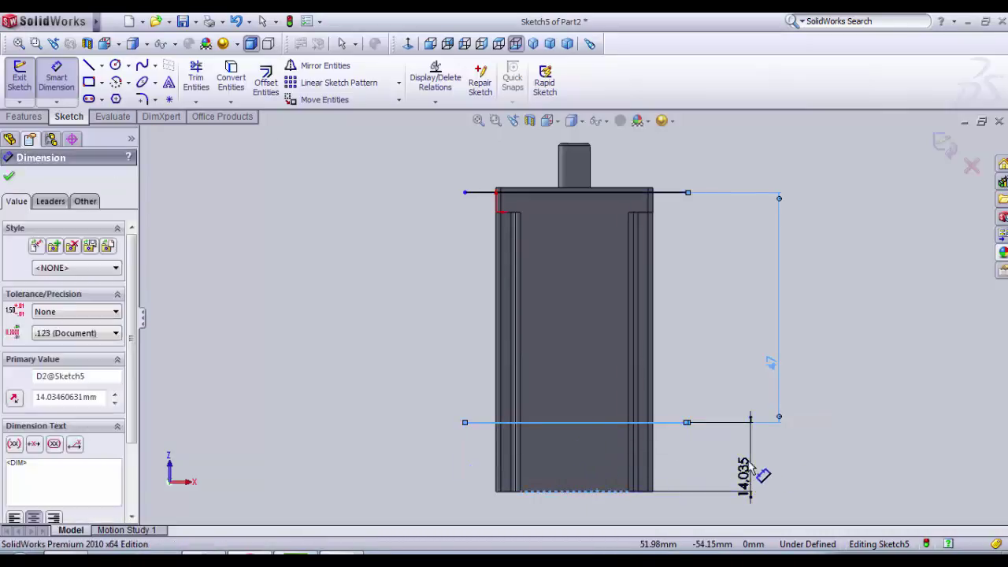
pyautogui.write('10')
pyautogui.press('Return')
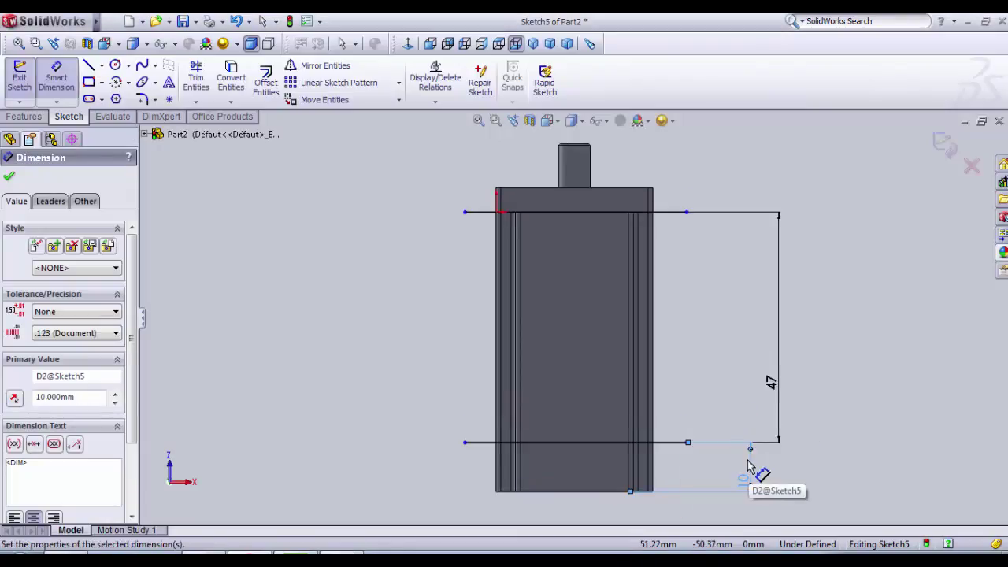
# Step: Change the line spacing to 43 mm and exit the sketch
pyautogui.doubleClick(773, 390)
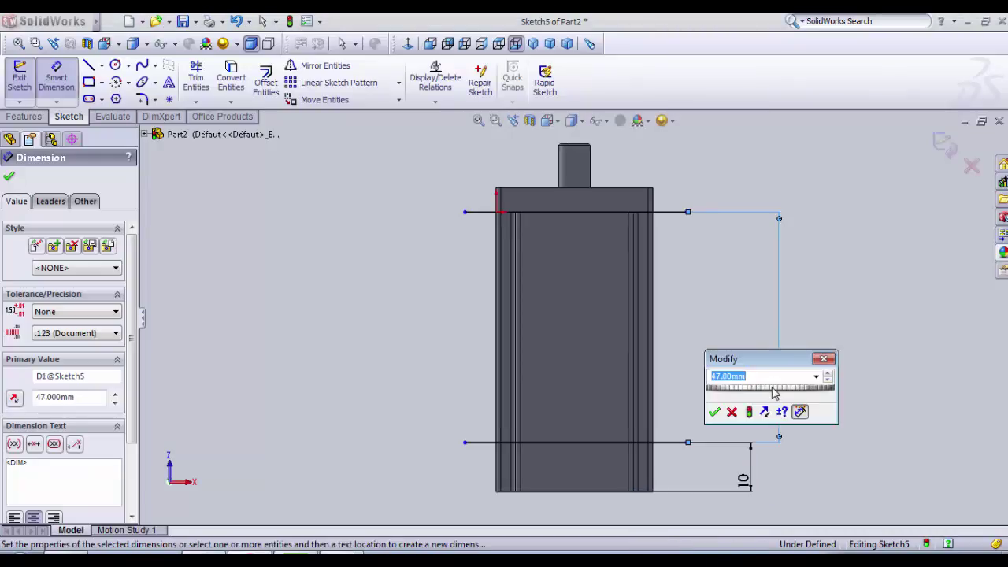
pyautogui.moveTo(745, 377); pyautogui.dragTo(723, 377)
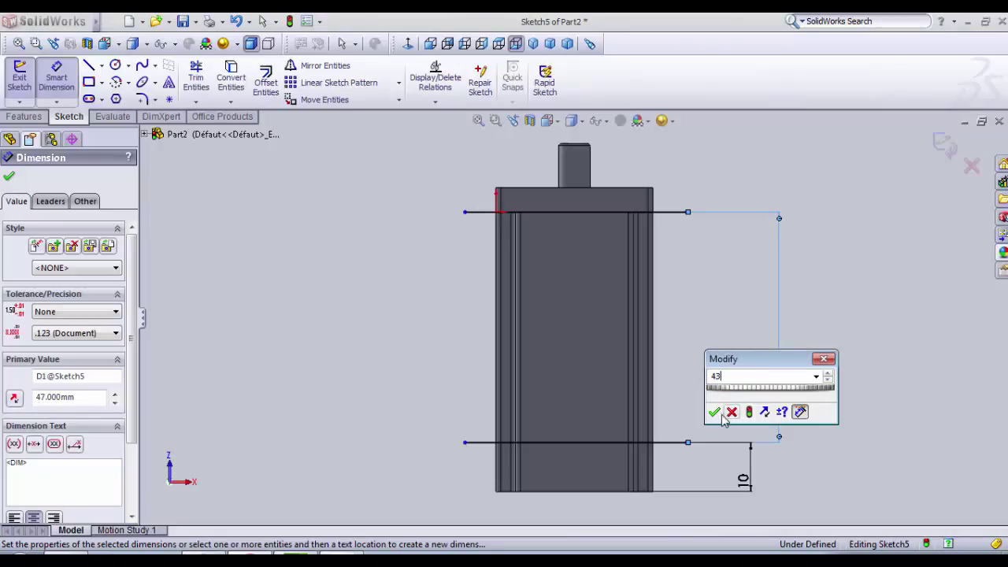
pyautogui.click(715, 413)
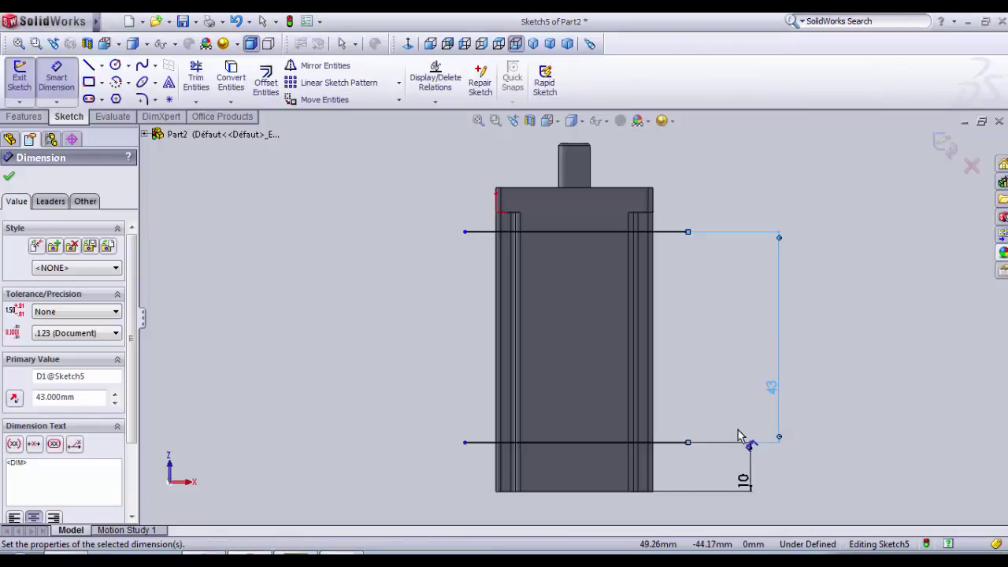
pyautogui.click(19, 78)
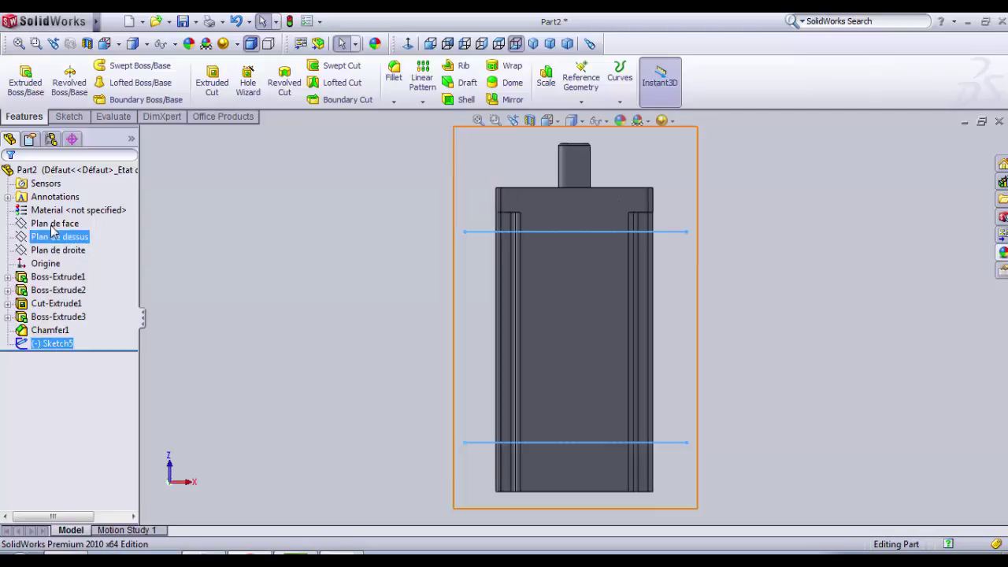
# Step: Start a Split Line projecting Sketch5 and box-select the motor body's faces
pyautogui.click(615, 105)
pyautogui.click(615, 115)
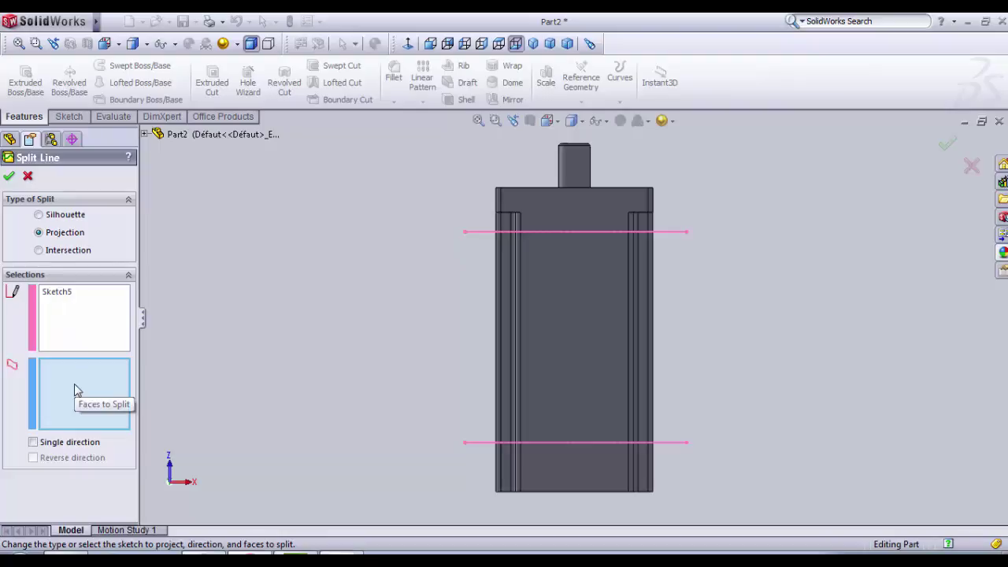
pyautogui.moveTo(479, 317); pyautogui.dragTo(405, 293, button='middle')
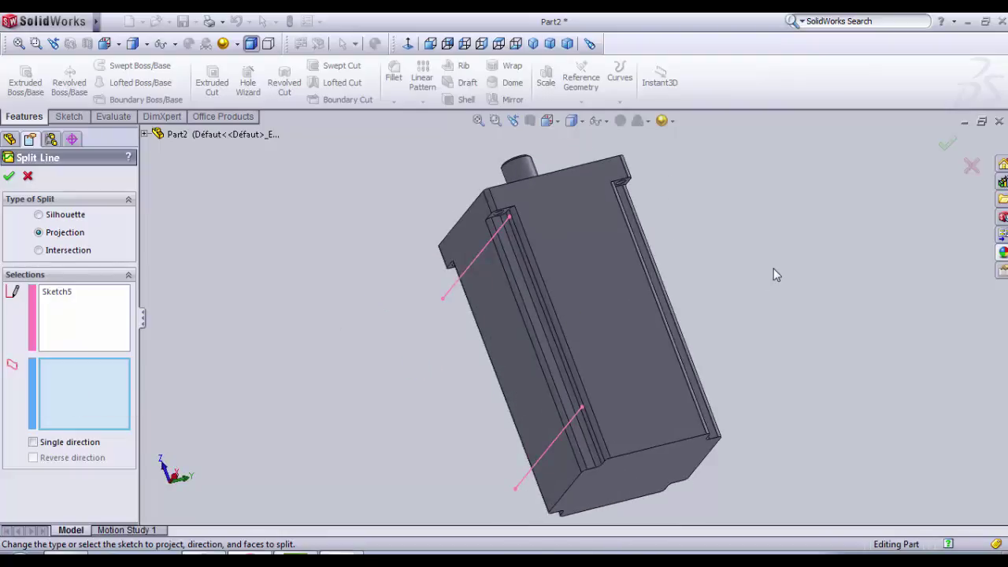
pyautogui.moveTo(775, 268); pyautogui.dragTo(654, 237)
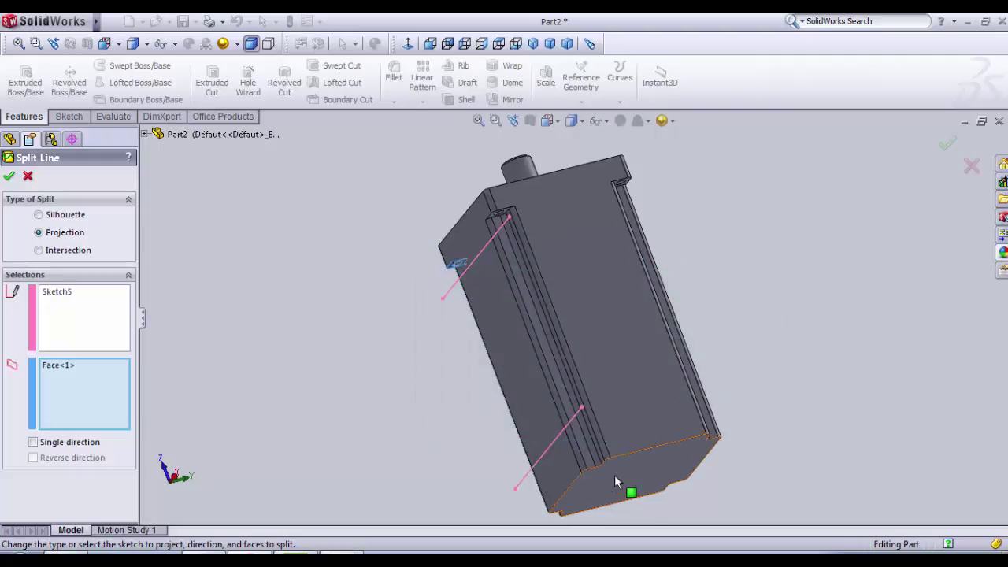
pyautogui.press('f')
pyautogui.moveTo(666, 439); pyautogui.dragTo(407, 180)
pyautogui.moveTo(408, 179); pyautogui.dragTo(624, 245, button='middle')
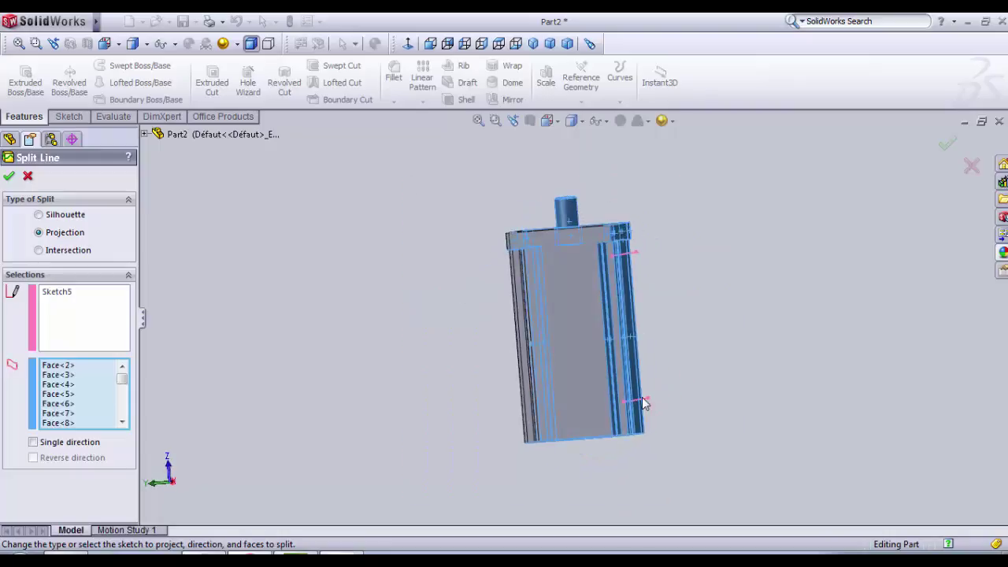
pyautogui.moveTo(645, 444); pyautogui.dragTo(664, 459, button='middle')
pyautogui.moveTo(630, 496); pyautogui.dragTo(432, 167)
# Step: Add the remaining rib and corner faces to the split and confirm Split Line1
pyautogui.moveTo(432, 200); pyautogui.dragTo(356, 299, button='middle')
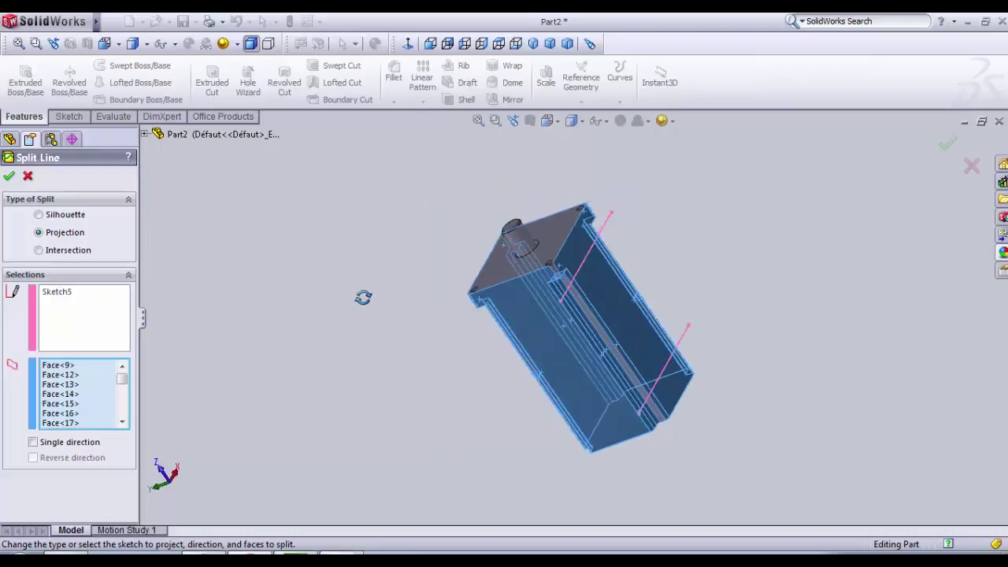
pyautogui.scroll(-5, 684, 318)
pyautogui.scroll(-5, 515, 409)
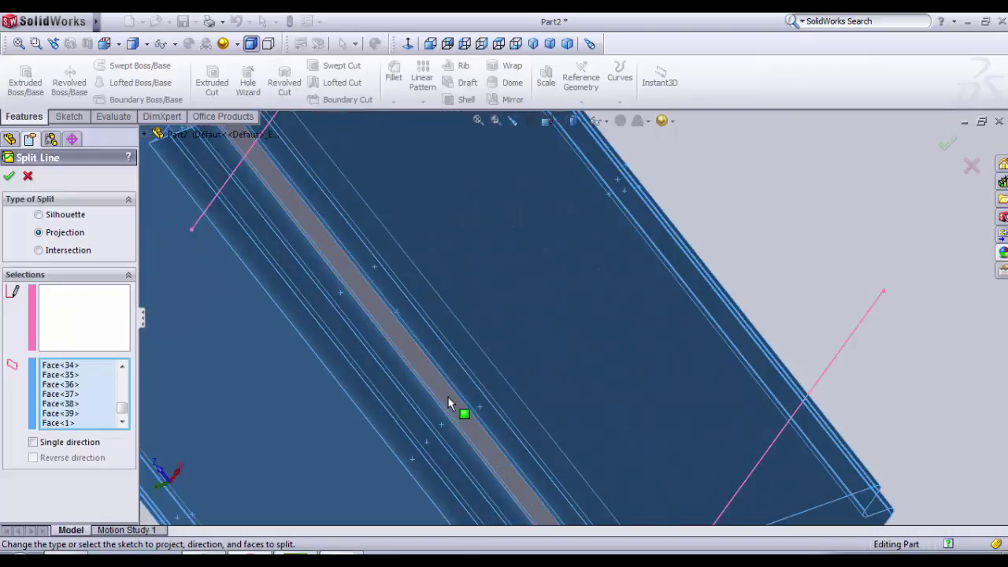
pyautogui.click(445, 399)
pyautogui.scroll(8, 445, 399)
pyautogui.moveTo(445, 398); pyautogui.dragTo(351, 311, button='middle')
pyautogui.scroll(-6, 524, 204)
pyautogui.click(587, 282)
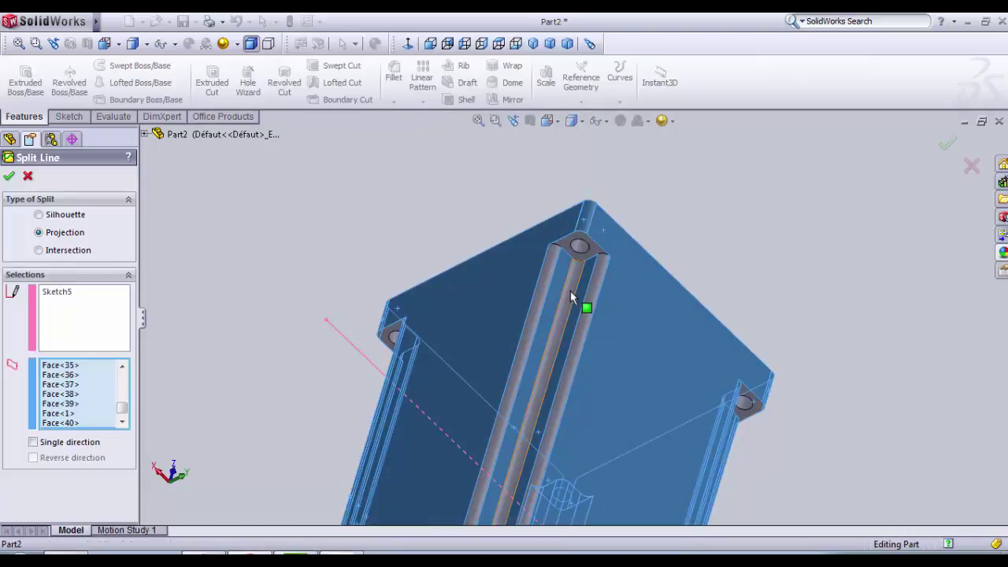
pyautogui.click(570, 291)
pyautogui.click(573, 298)
pyautogui.click(588, 307)
pyautogui.moveTo(587, 307); pyautogui.dragTo(646, 225, button='middle')
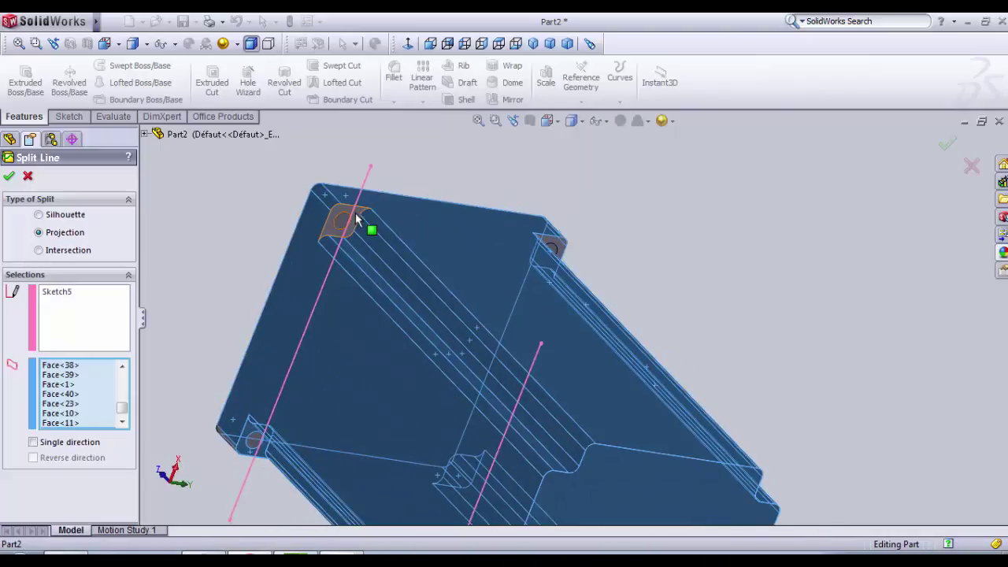
pyautogui.click(355, 213)
pyautogui.moveTo(603, 386); pyautogui.dragTo(153, 252, button='middle')
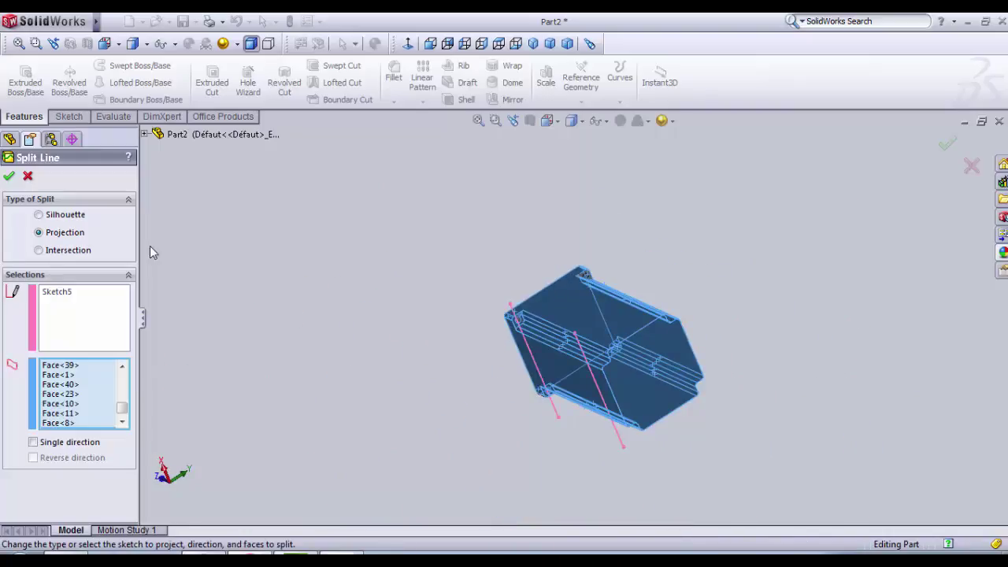
pyautogui.click(10, 178)
# Step: Deselect the split line and orbit the motor to a new orientation
pyautogui.click(386, 297)
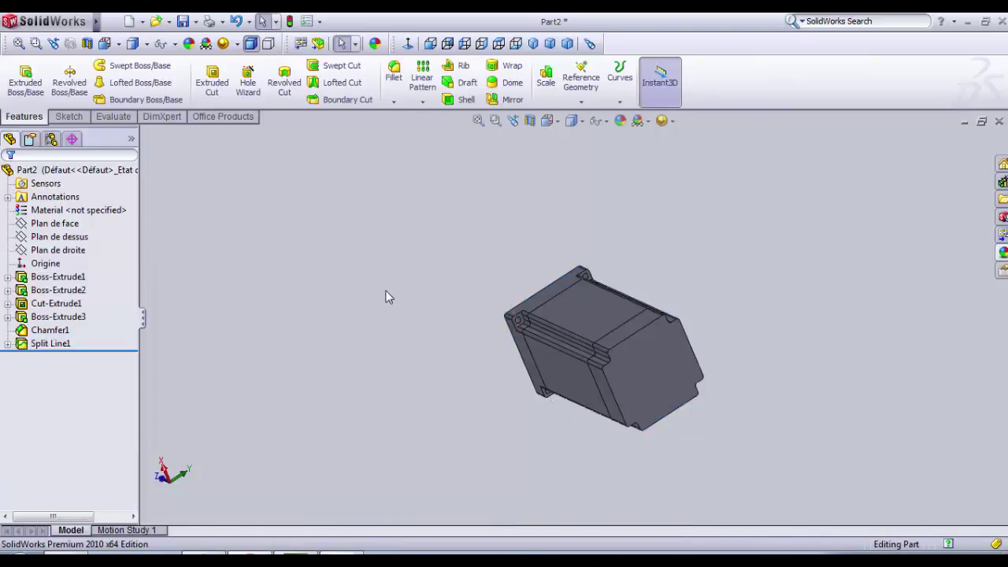
pyautogui.moveTo(386, 296); pyautogui.dragTo(545, 508, button='middle')
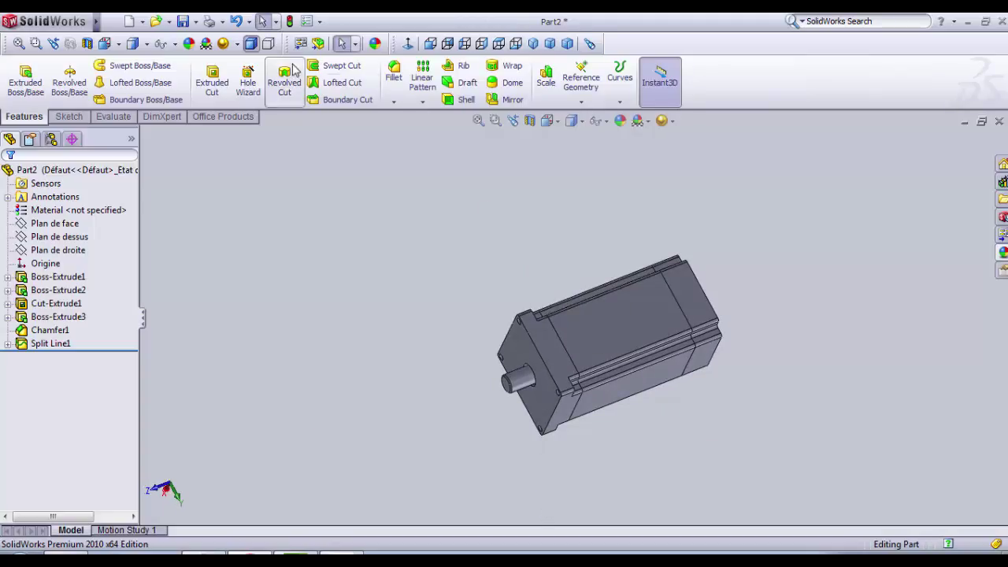
# Step: Apply dark grey (RGB 64, 64, 64) to the motor's front end and shaft
pyautogui.click(374, 43)
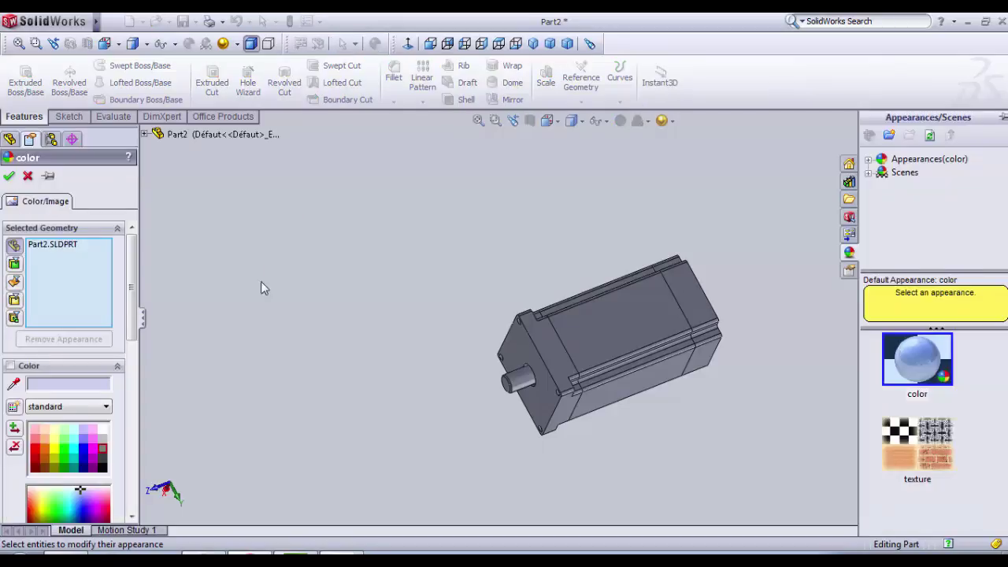
pyautogui.scroll(-2, 128, 321)
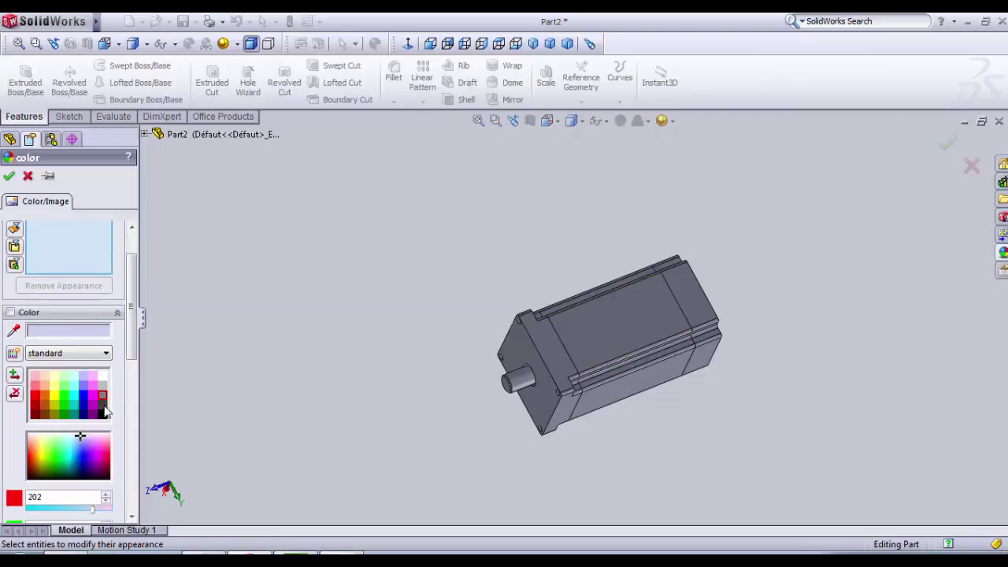
pyautogui.scroll(2, 67, 248)
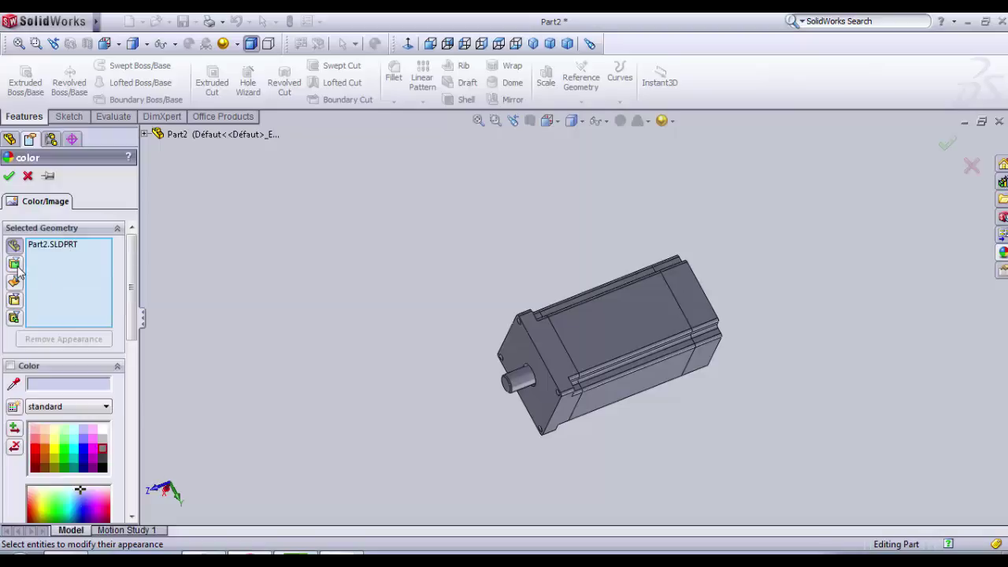
pyautogui.rightClick(72, 287)
pyautogui.click(118, 295)
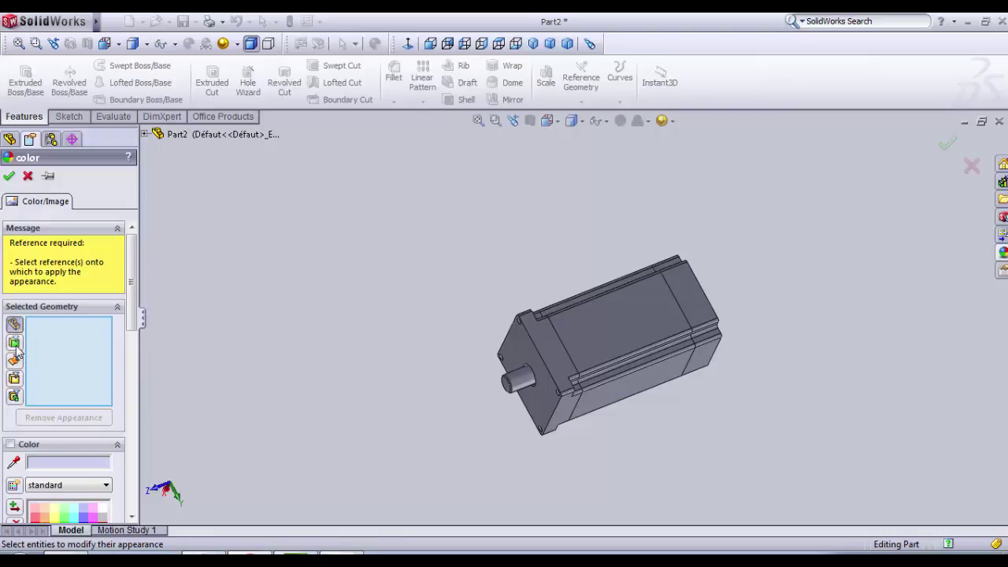
pyautogui.click(16, 378)
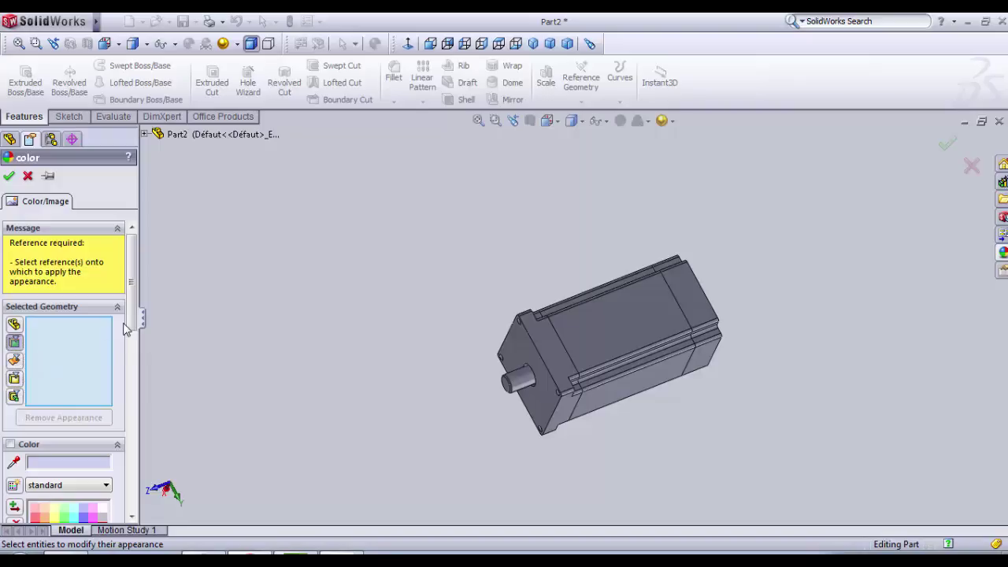
pyautogui.moveTo(132, 331); pyautogui.dragTo(131, 373)
pyautogui.click(103, 414)
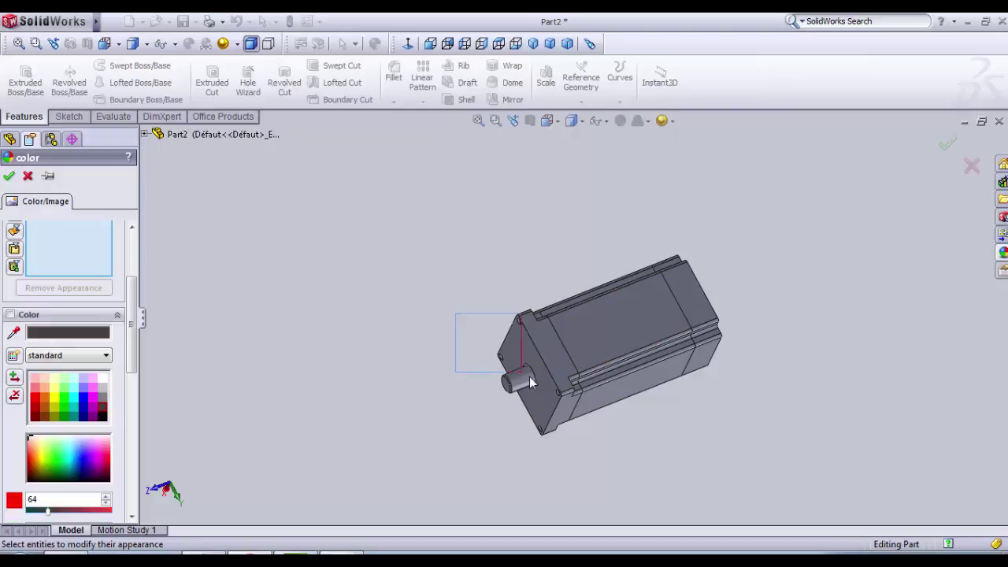
pyautogui.moveTo(541, 391); pyautogui.dragTo(568, 421)
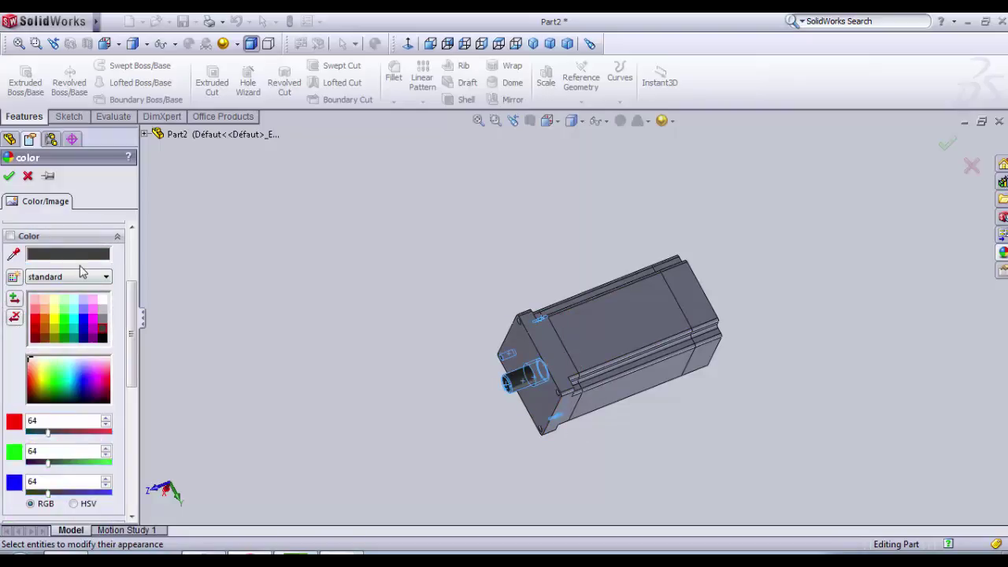
pyautogui.click(27, 175)
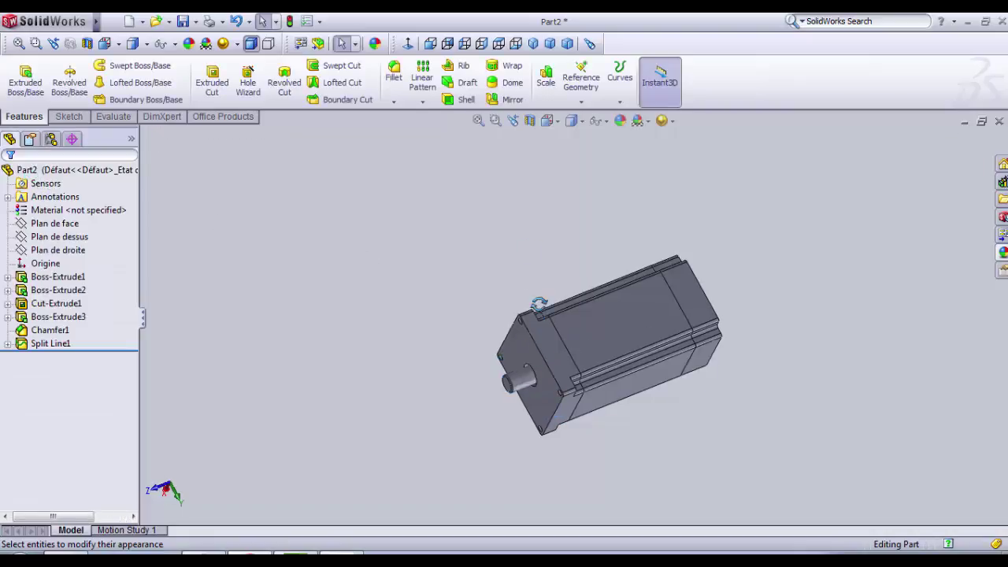
pyautogui.moveTo(530, 248); pyautogui.dragTo(473, 379, button='middle')
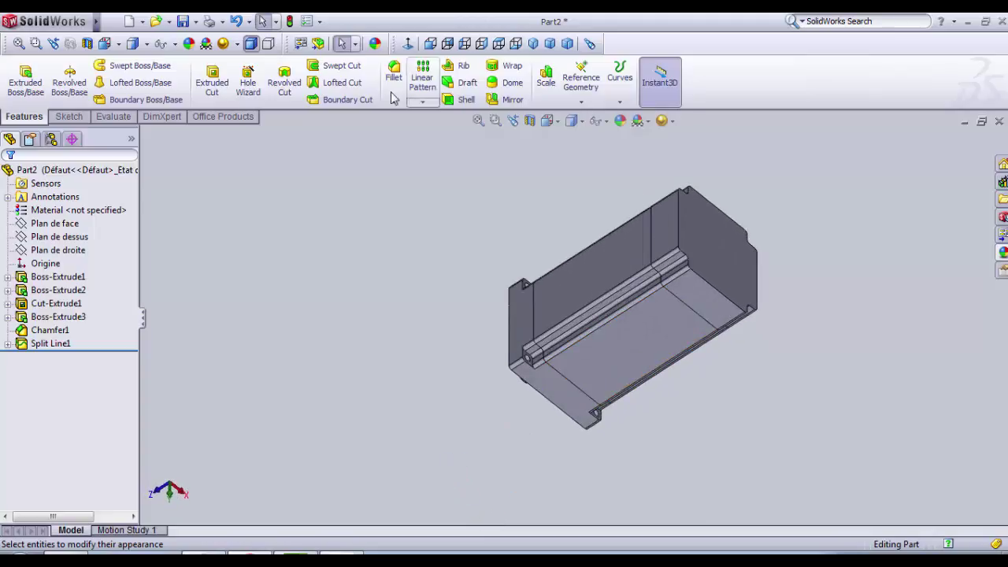
# Step: Save Part2 under the name 'stepper motor' in the cnc machine folder inside self tuto
pyautogui.click(183, 21)
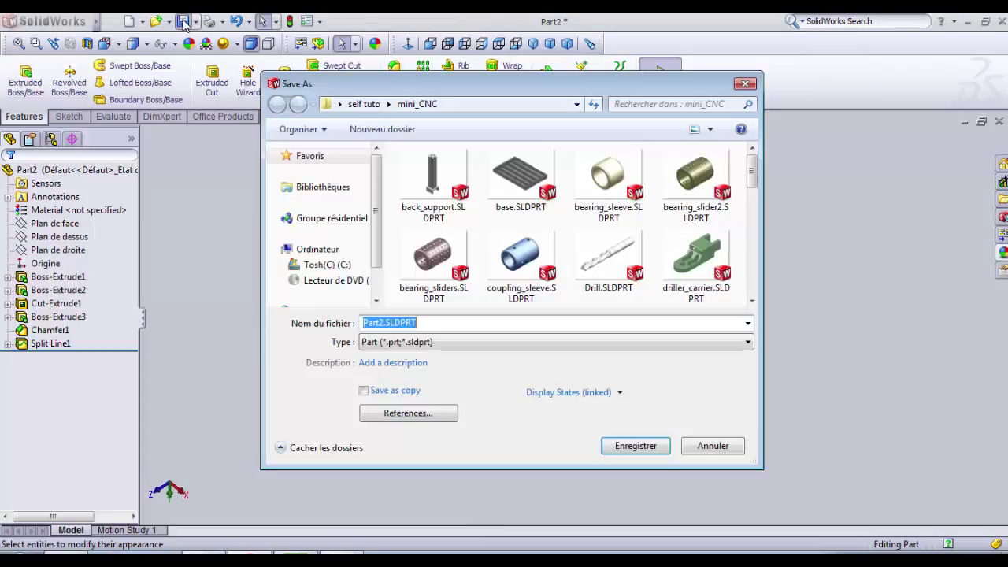
pyautogui.click(374, 324)
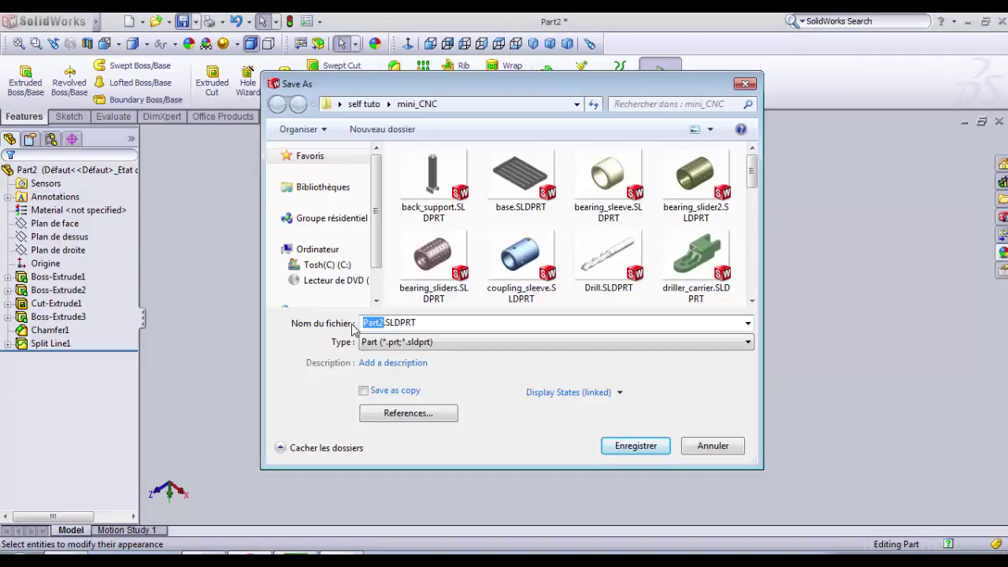
pyautogui.write('stepper motor')
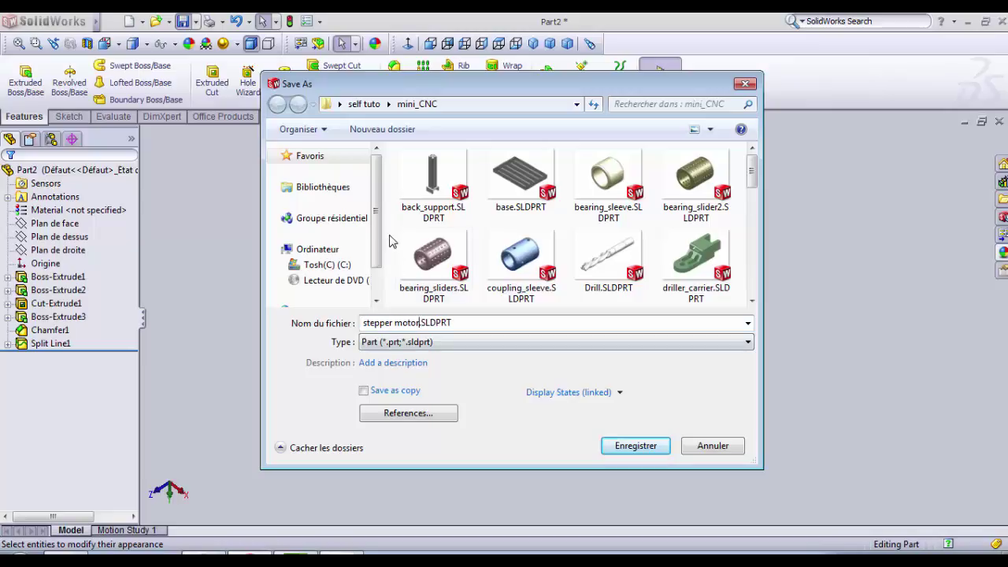
pyautogui.click(364, 104)
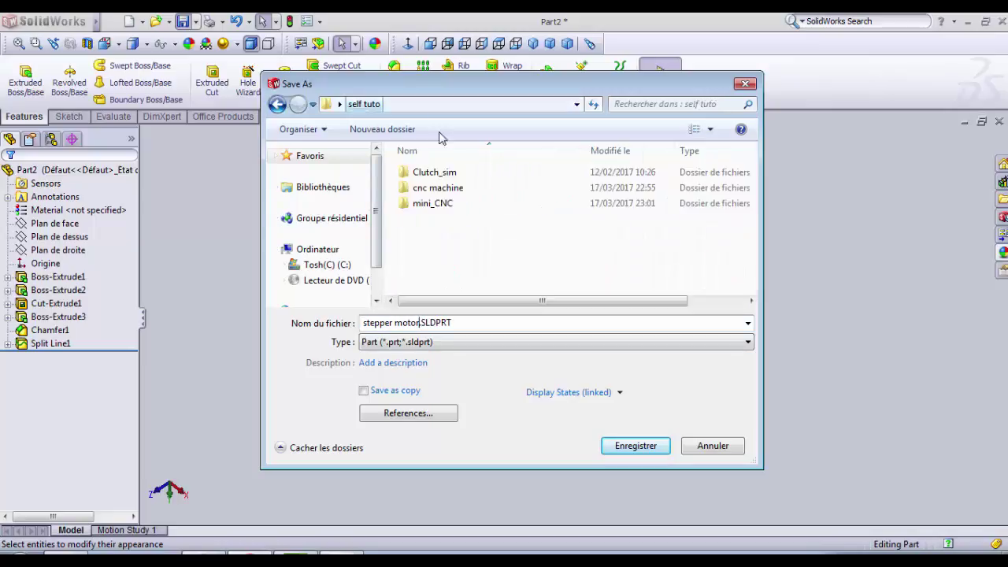
pyautogui.doubleClick(448, 188)
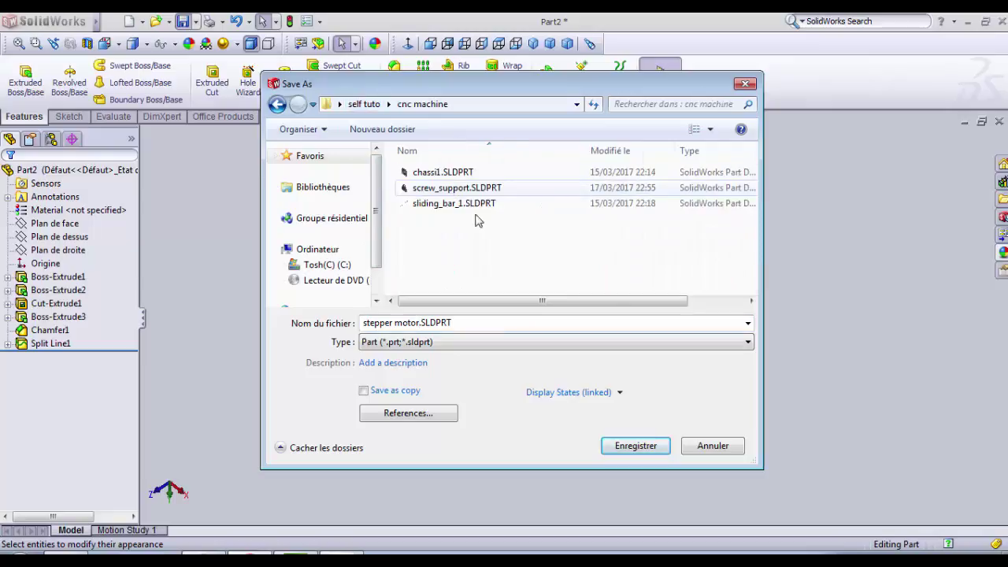
pyautogui.click(638, 446)
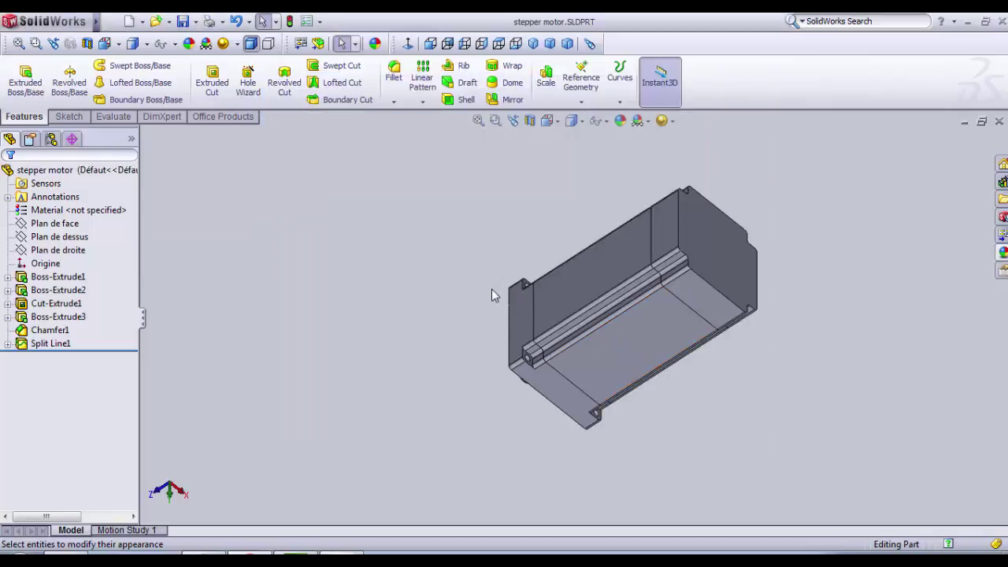
pyautogui.moveTo(492, 295); pyautogui.dragTo(693, 379, button='middle')
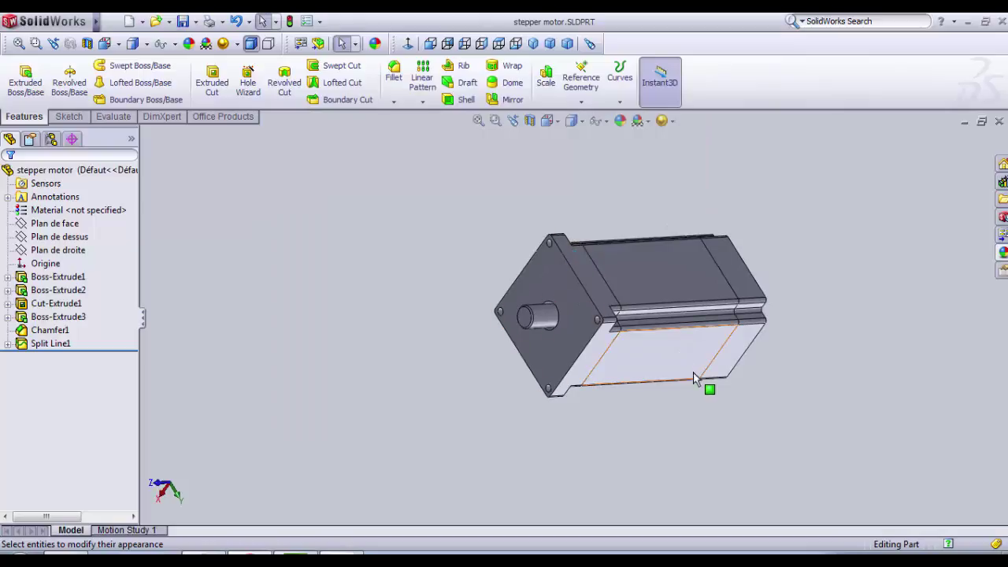